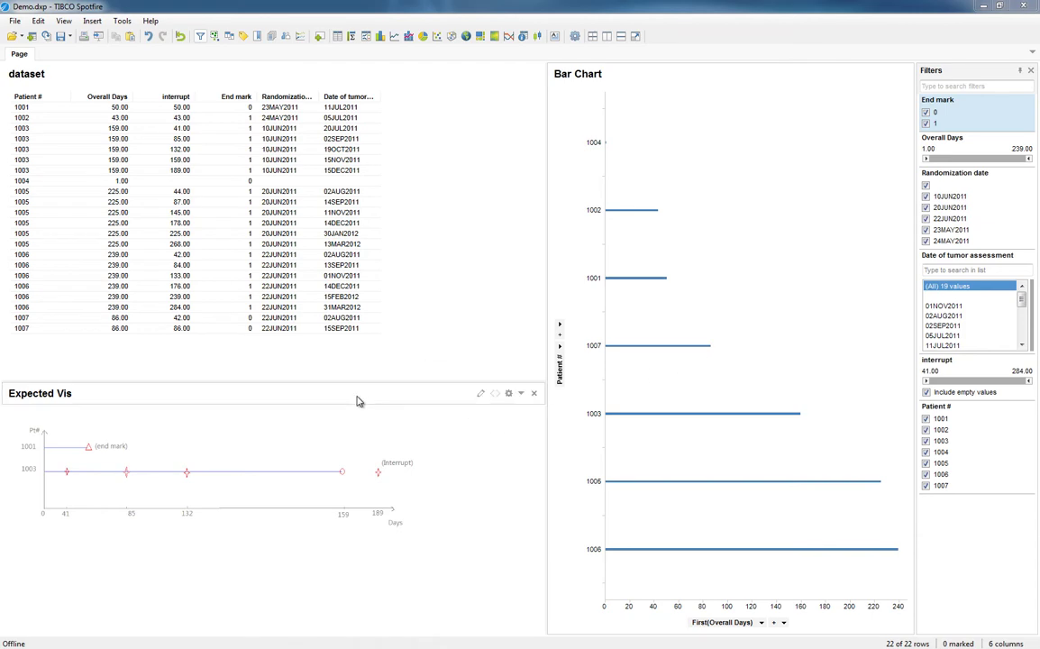
# Step: Shrink the dataset table panel so Expected Vis moves up beneath it
pyautogui.moveTo(336, 380); pyautogui.dragTo(326, 216)
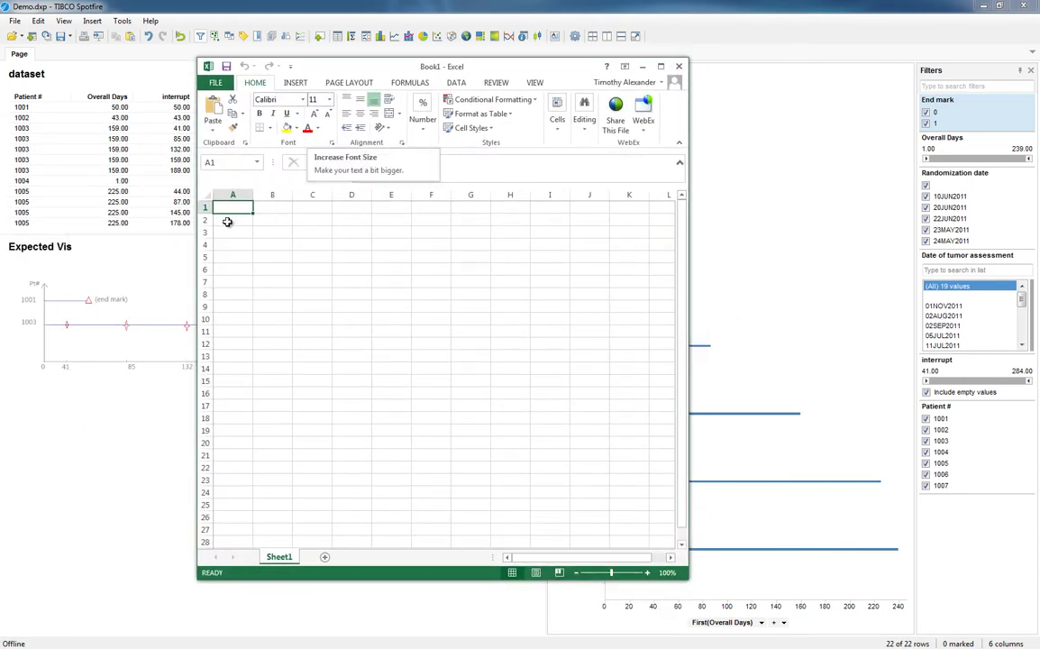
# Step: Enter a Patient # header with patient IDs 1001 through 1007 in column A
pyautogui.write('1000')
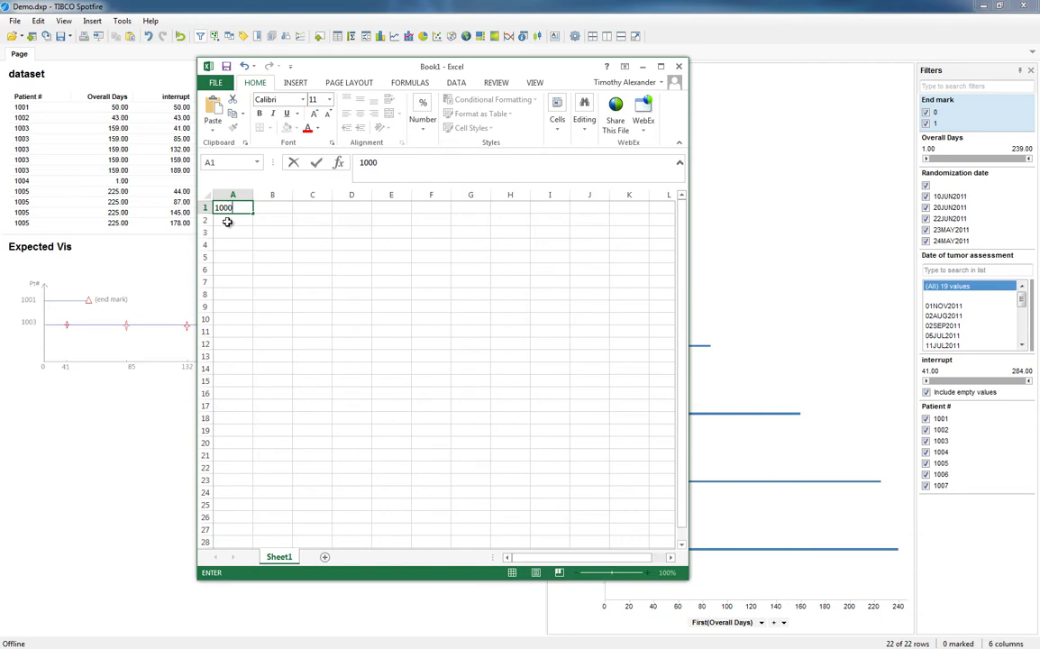
pyautogui.press('BackSpace')
pyautogui.write('1')
pyautogui.hotkey('ctrl', 'Return')
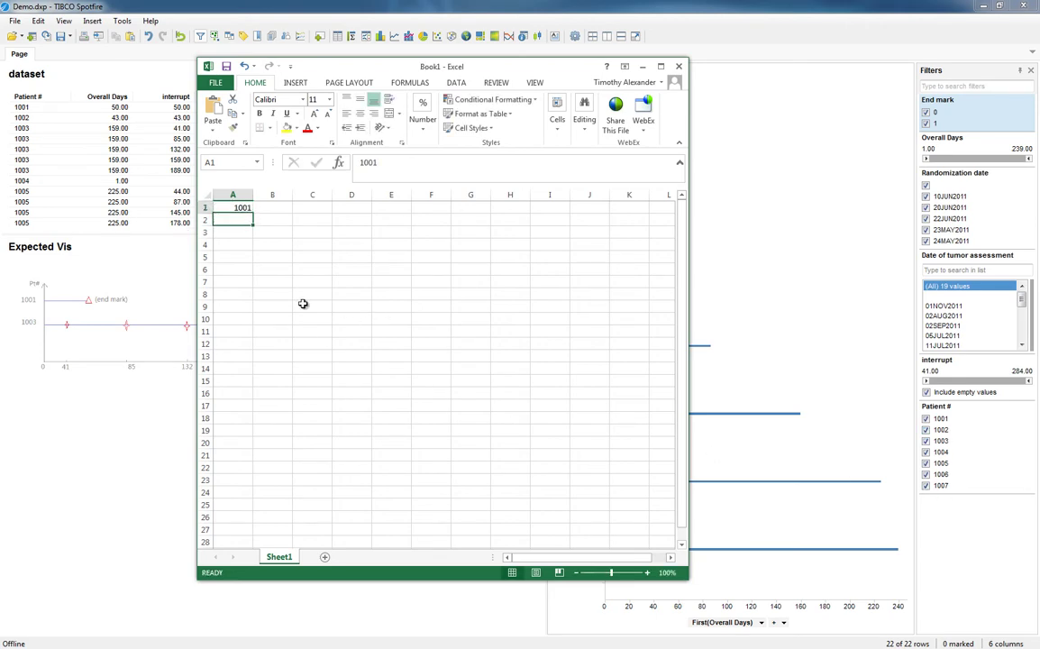
pyautogui.write('Pa')
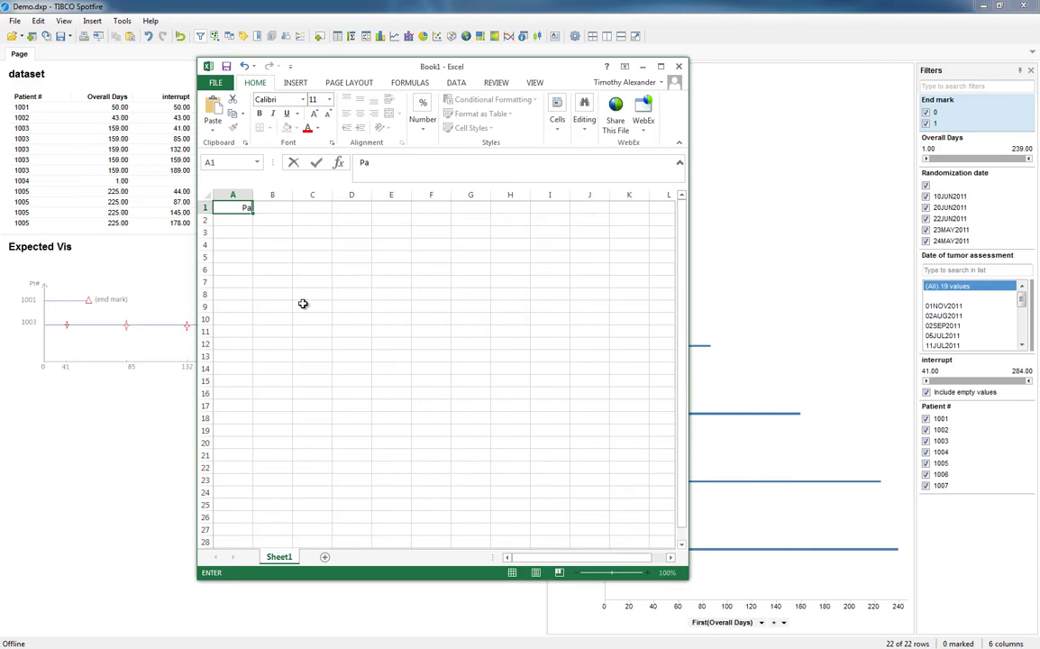
pyautogui.write('tient')
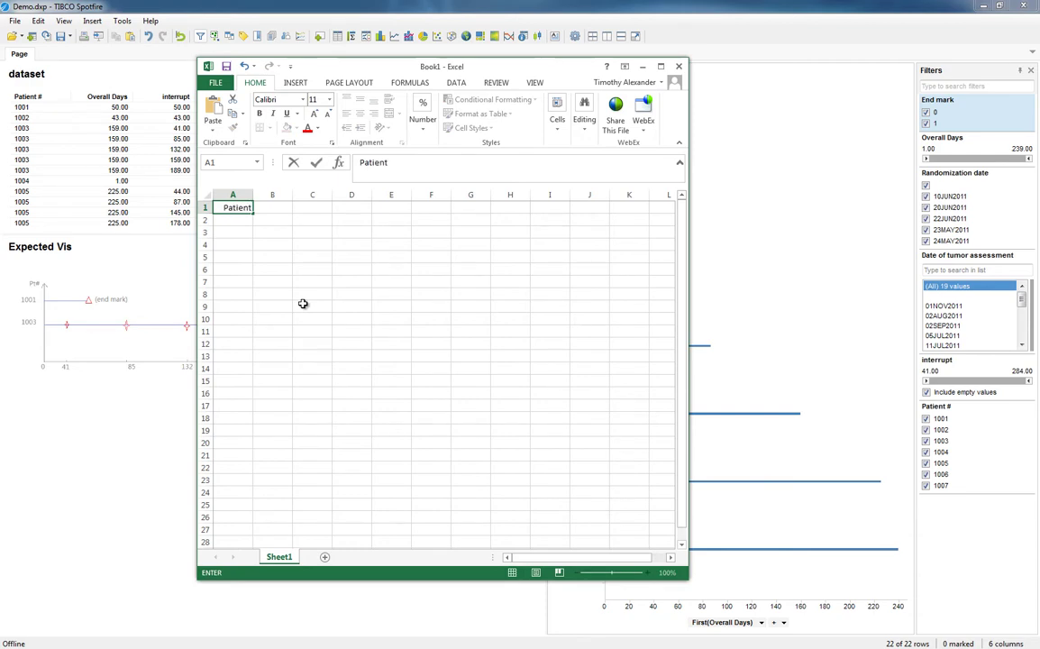
pyautogui.write(' #')
pyautogui.press('Return')
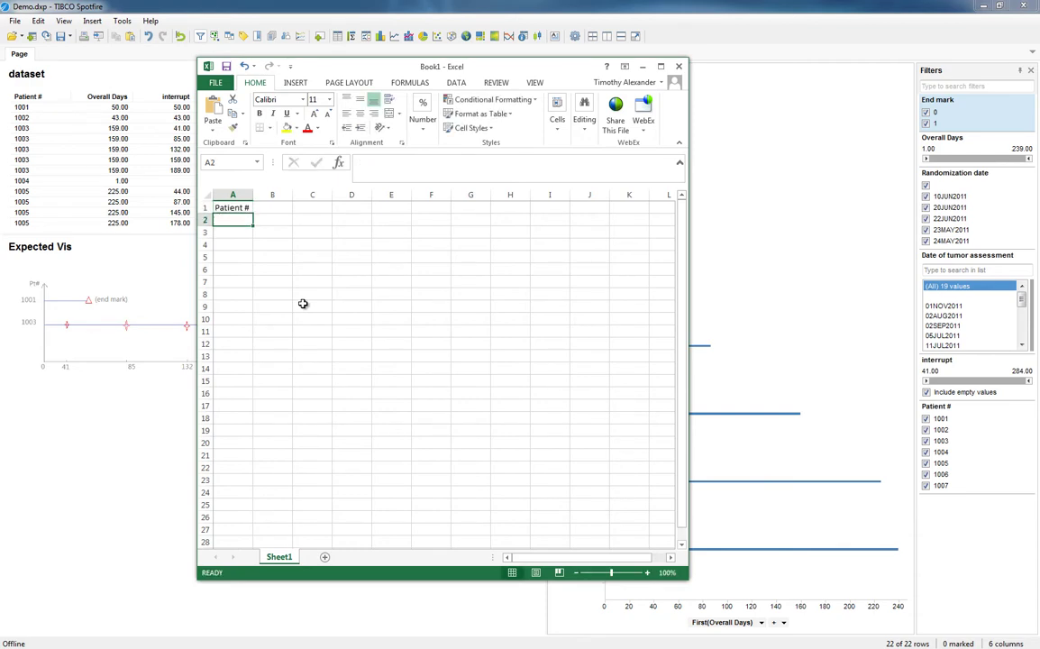
pyautogui.write('1001')
pyautogui.press('Return')
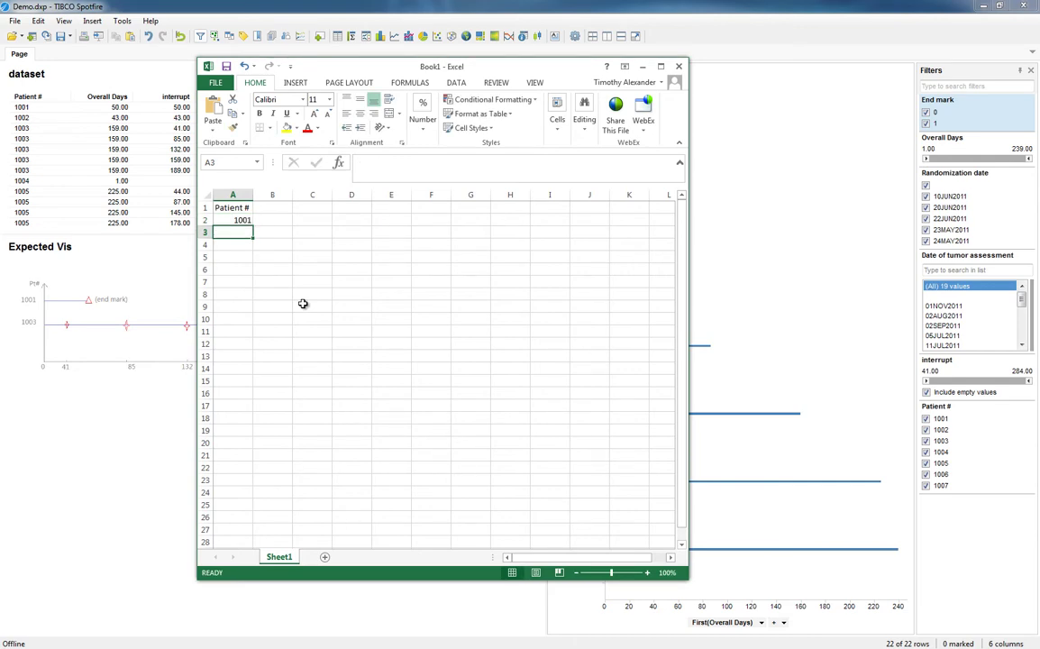
pyautogui.write('1002')
pyautogui.press('Return')
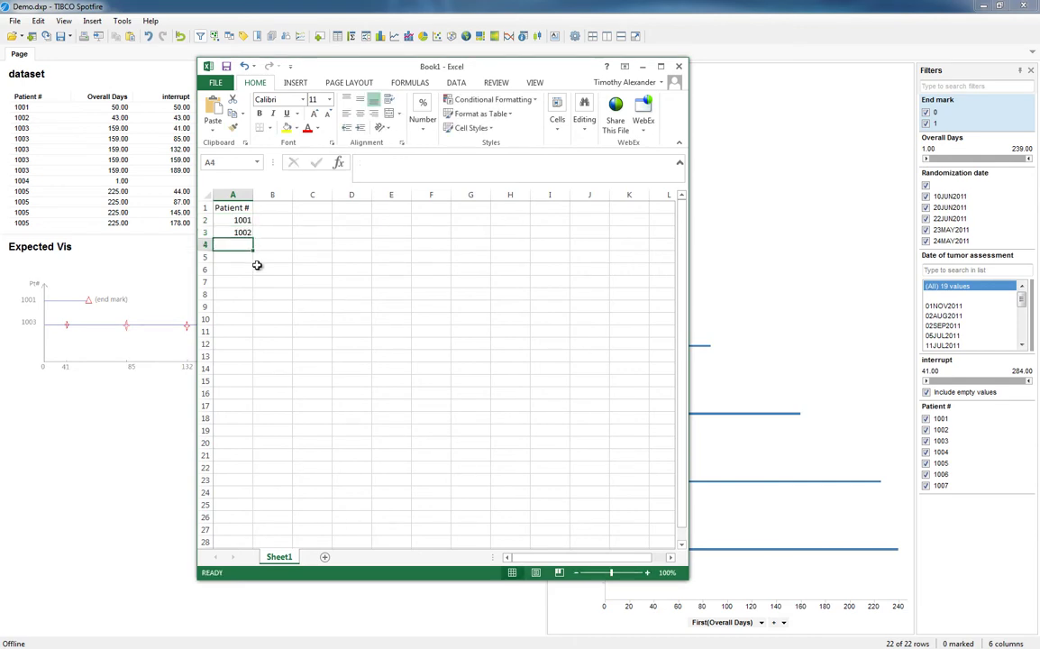
pyautogui.click(242, 222)
pyautogui.moveTo(242, 231); pyautogui.dragTo(244, 296)
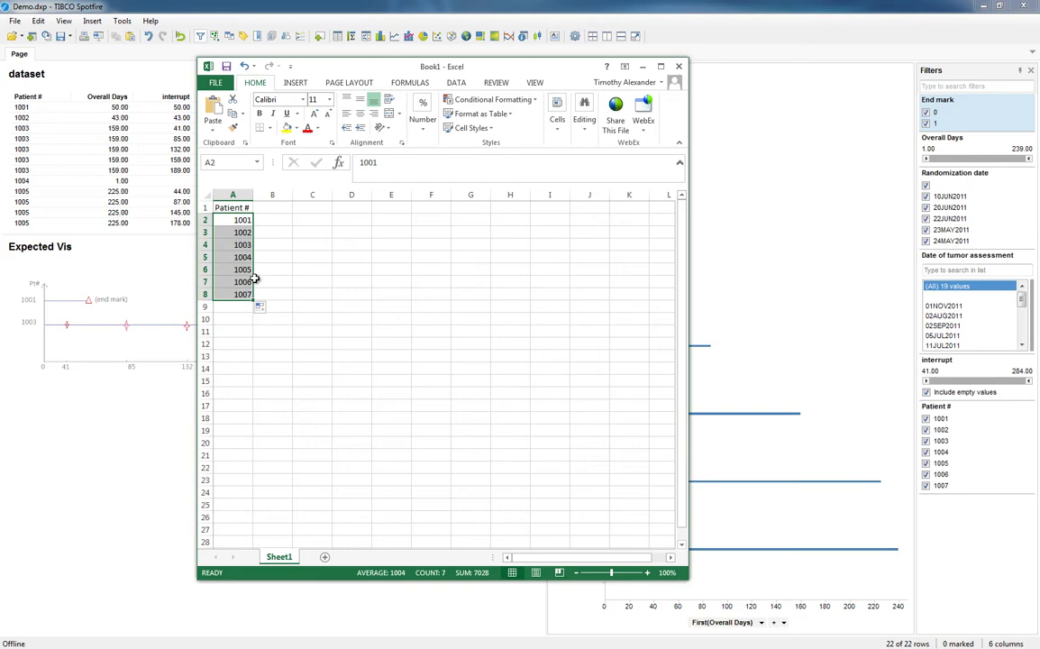
# Step: Add an interrupt header in B1 and fill 0 down for every patient
pyautogui.click(275, 207)
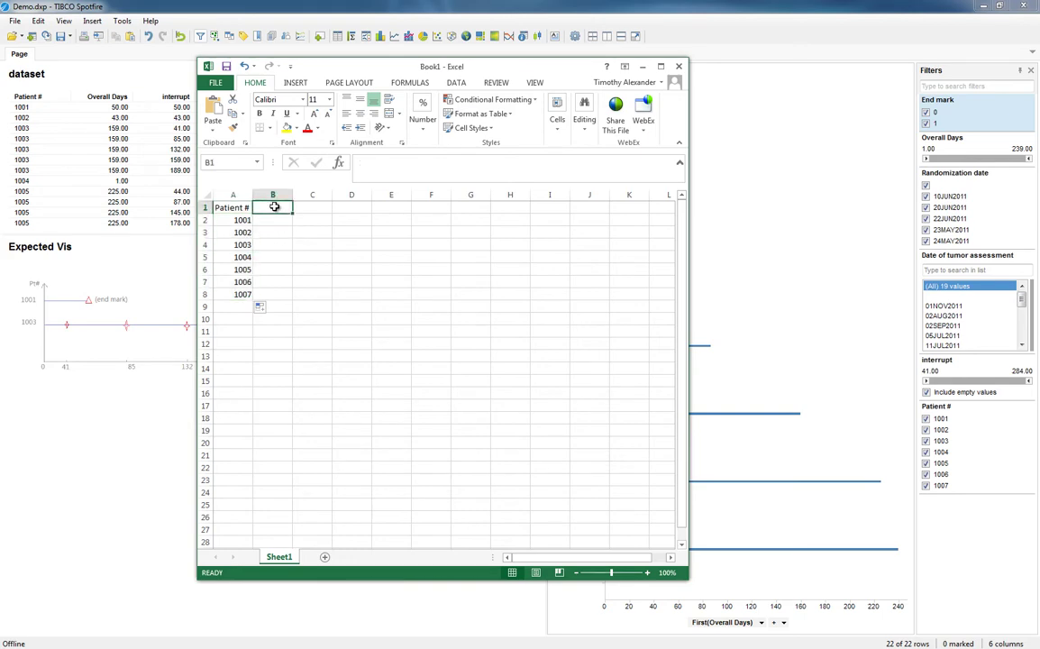
pyautogui.write('interrupt')
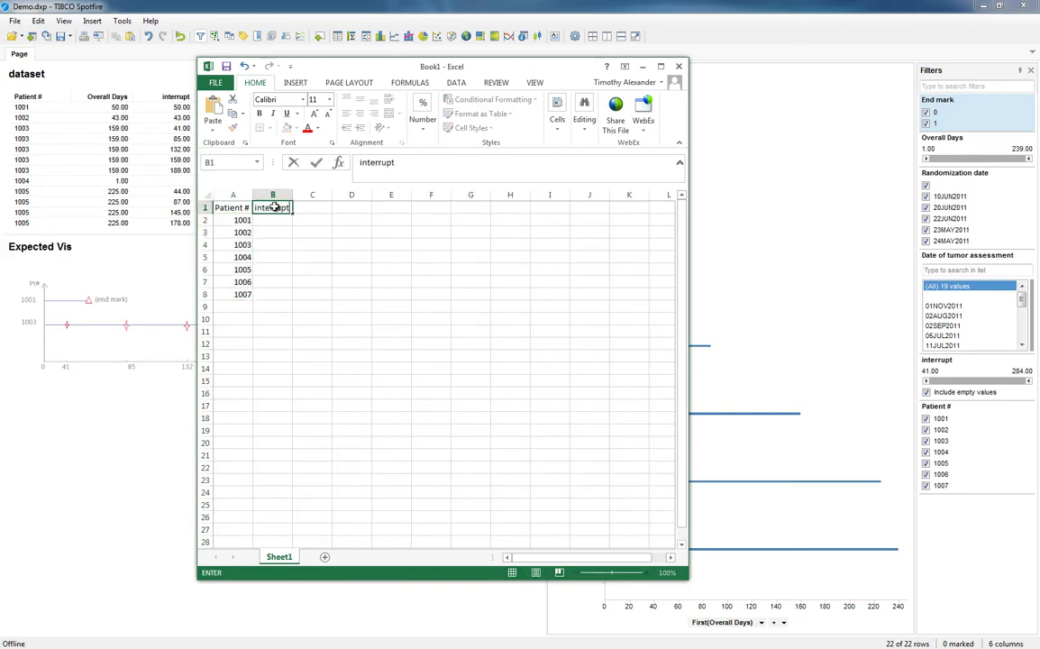
pyautogui.press('Return')
pyautogui.press('Down')
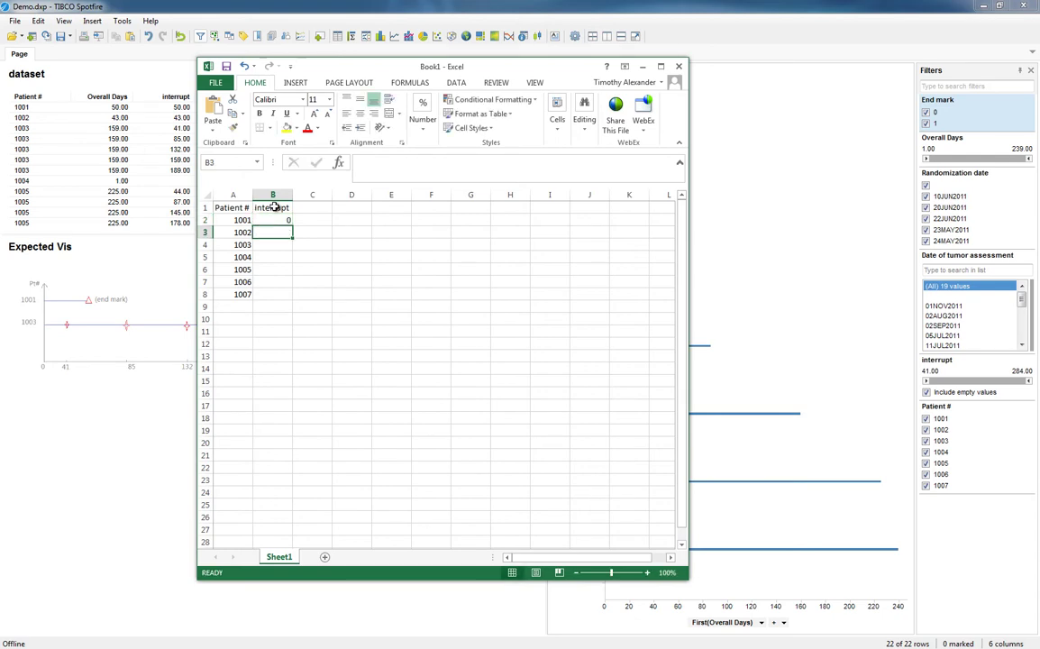
pyautogui.click(285, 220)
pyautogui.write('0')
pyautogui.hotkey('ctrl', 'Return')
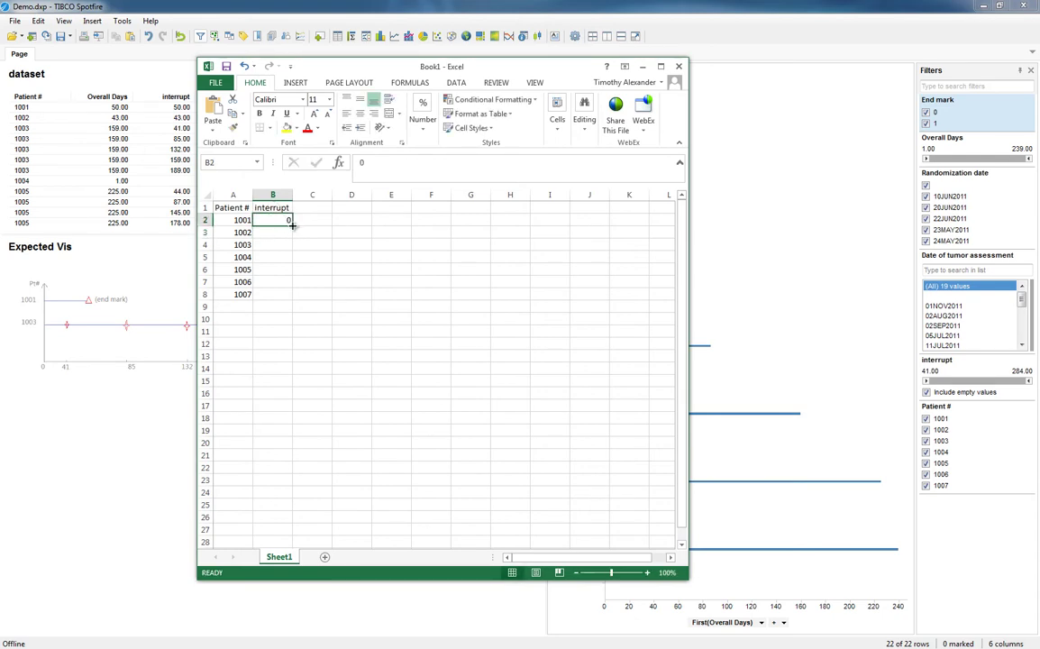
pyautogui.moveTo(291, 226); pyautogui.dragTo(287, 304)
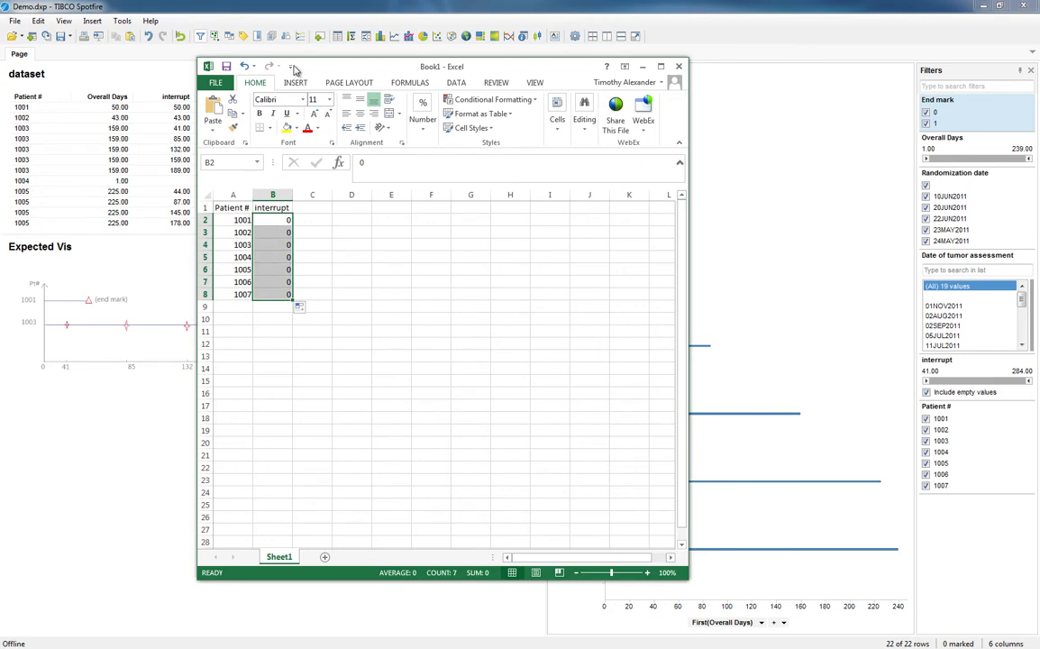
# Step: Copy the two-column patient table A1:B8 and return to Spotfire
pyautogui.moveTo(320, 67); pyautogui.dragTo(494, 74)
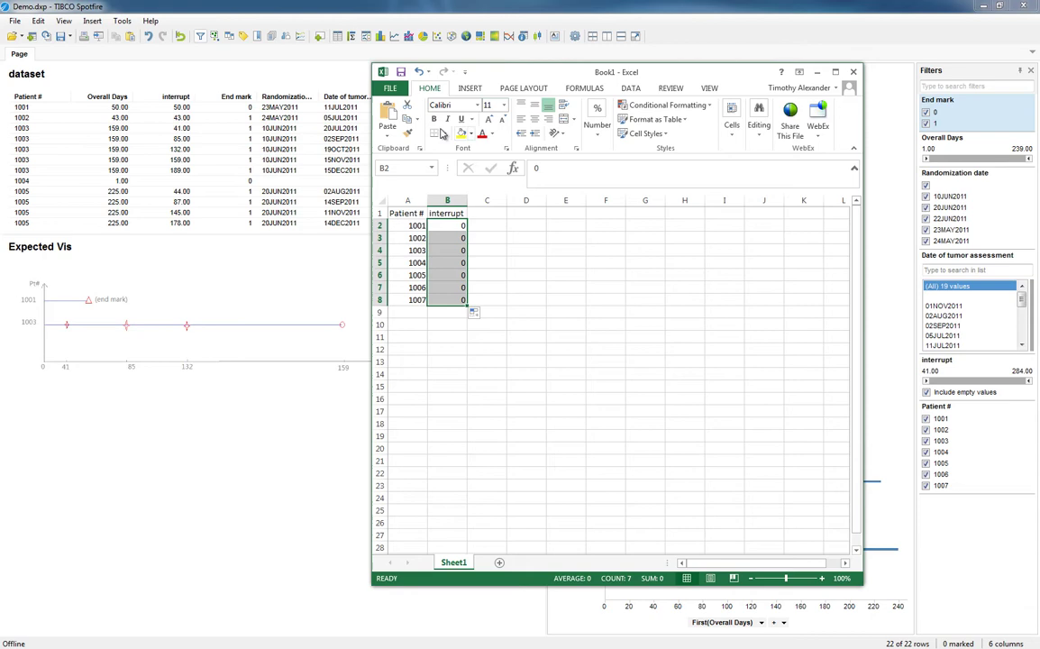
pyautogui.moveTo(406, 213); pyautogui.dragTo(460, 304)
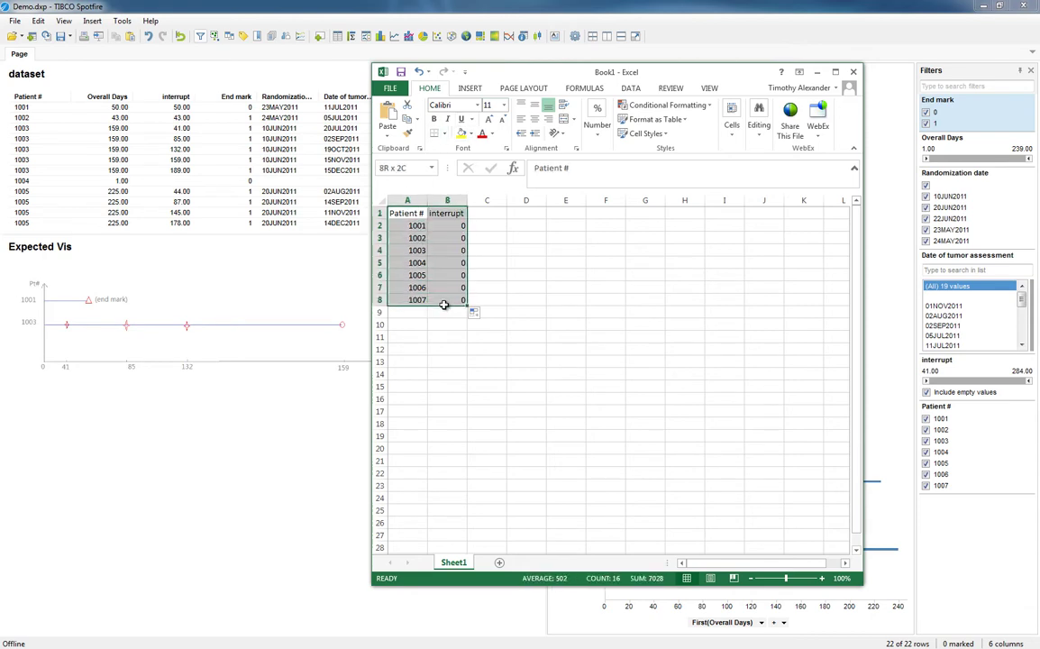
pyautogui.hotkey('ctrl', 'c')
pyautogui.click(206, 11)
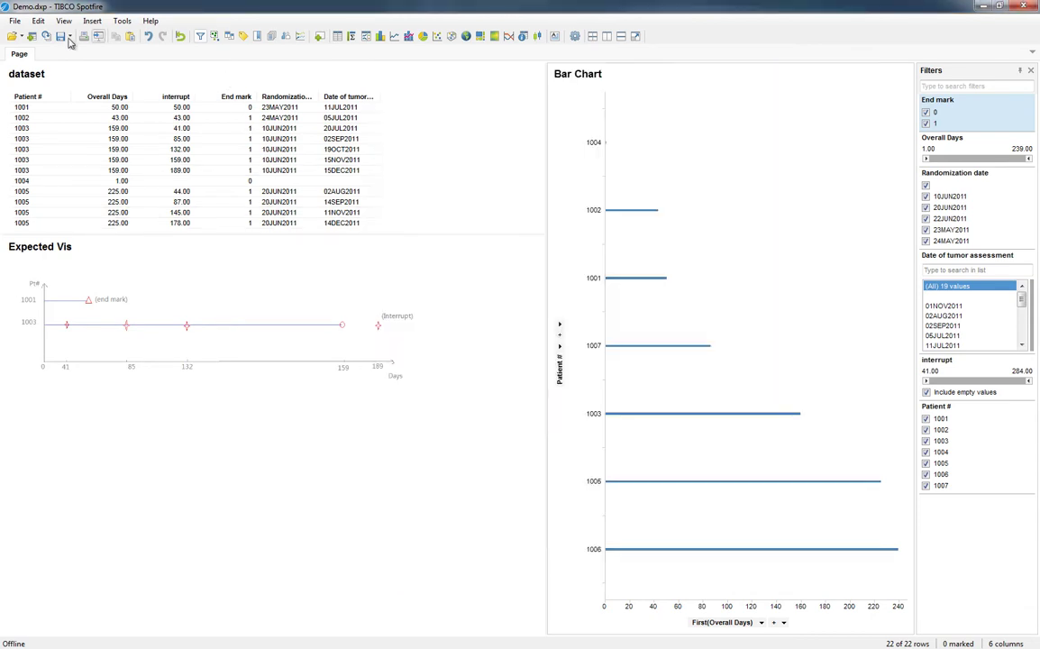
# Step: Insert rows into the data table from the clipboard, accepting the data preview
pyautogui.click(121, 20)
pyautogui.moveTo(92, 21)
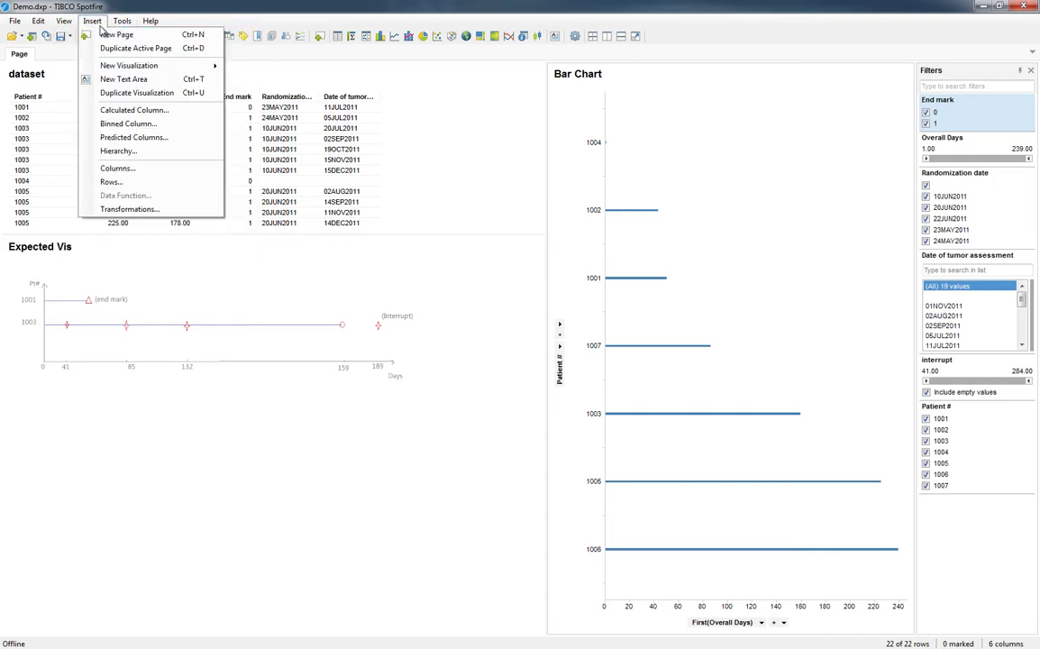
pyautogui.click(110, 183)
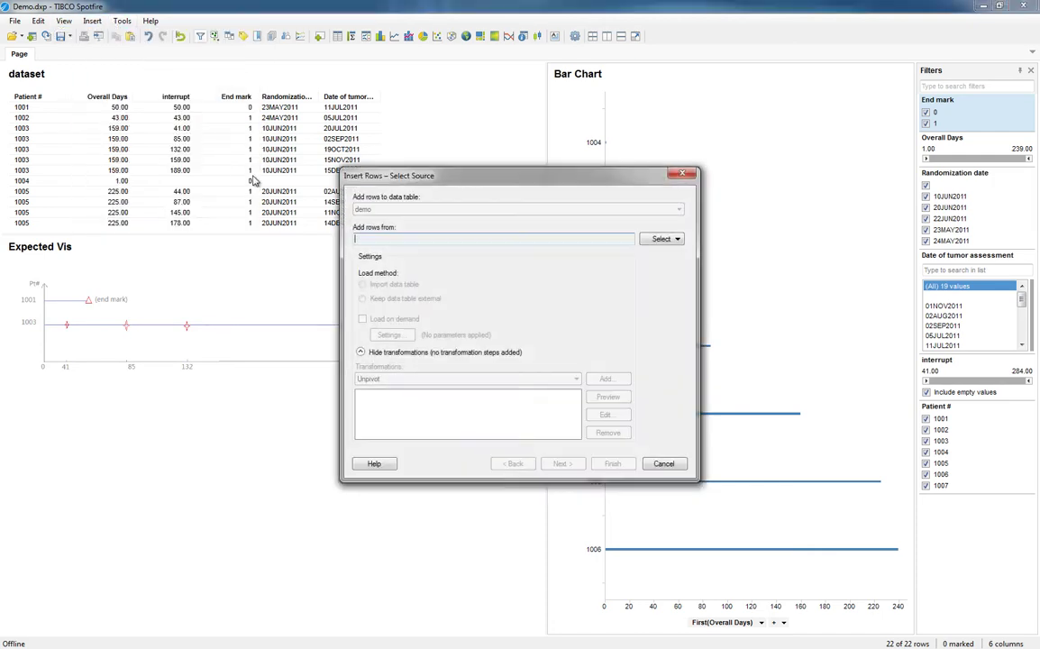
pyautogui.click(661, 239)
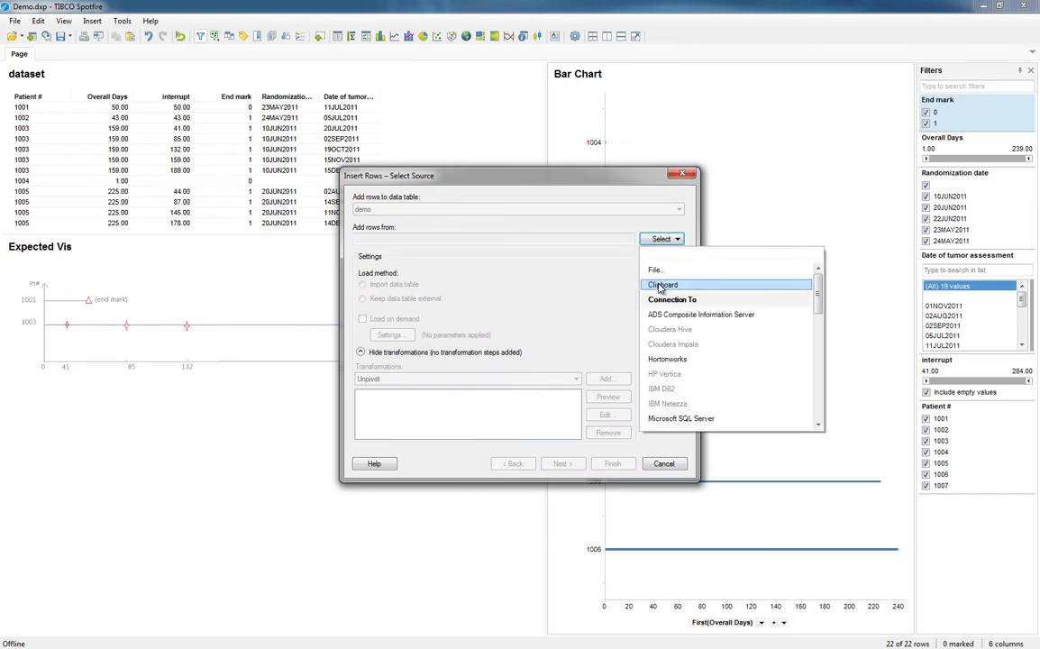
pyautogui.press('Return')
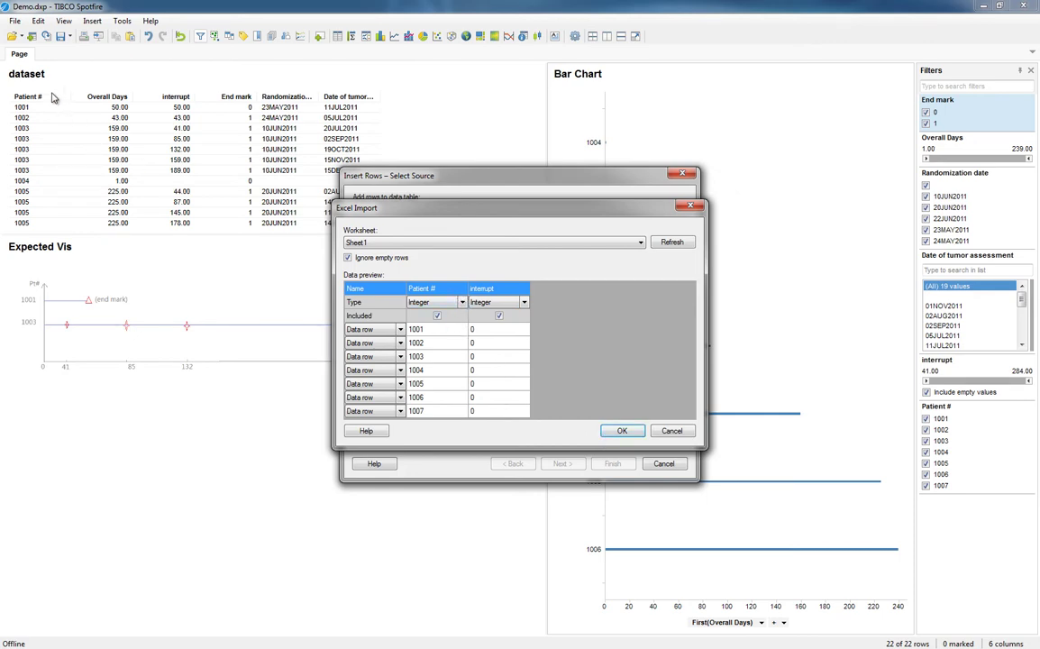
pyautogui.click(623, 432)
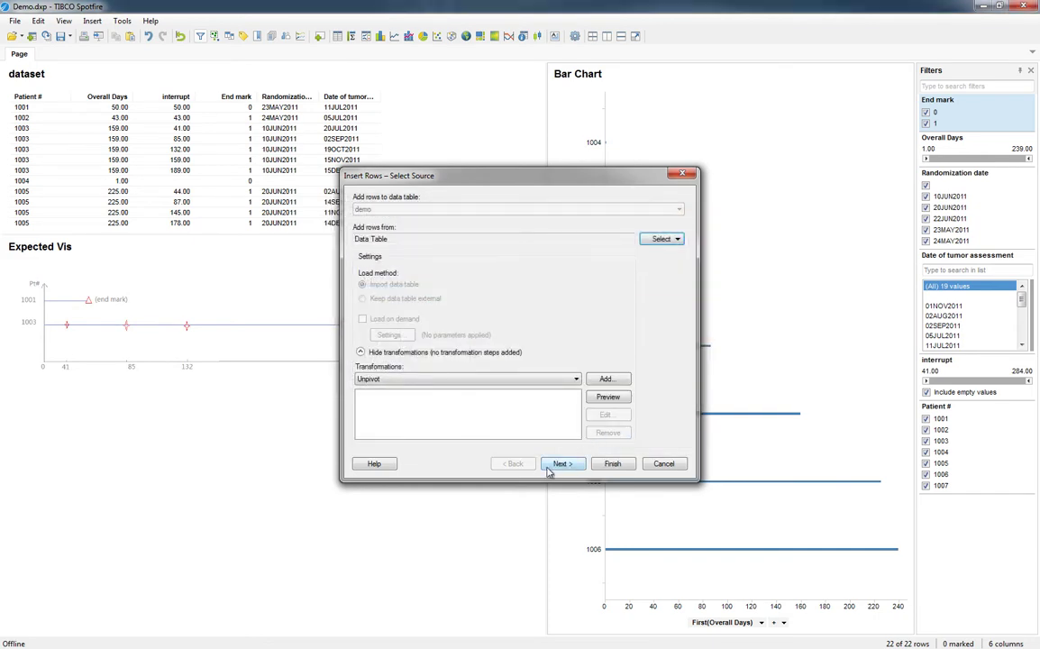
pyautogui.click(559, 464)
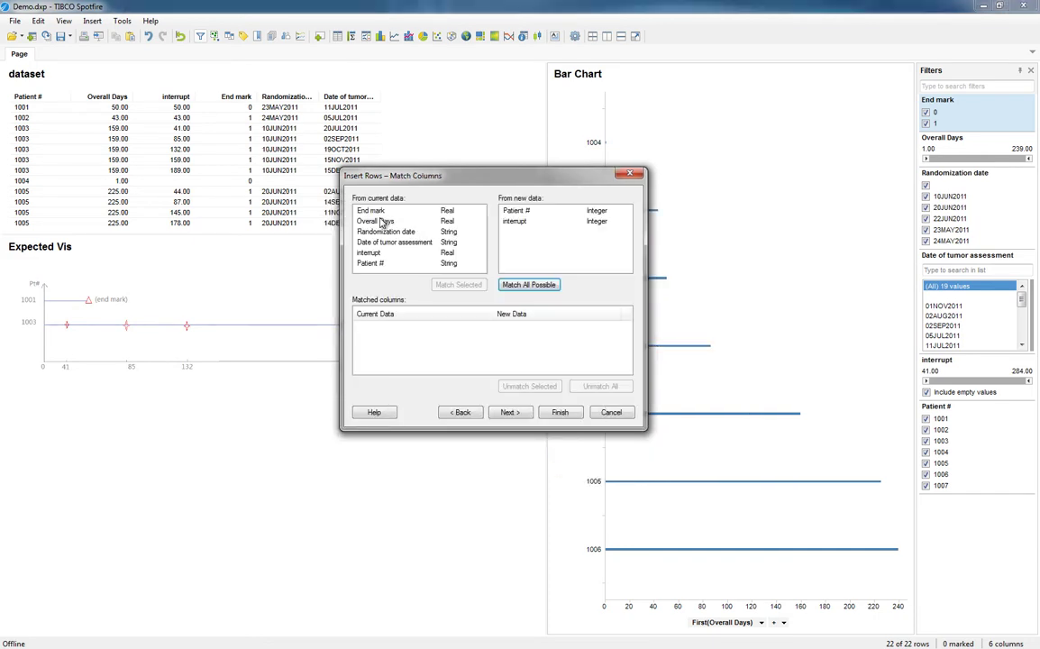
# Step: Match the Patient # and interrupt columns and append the seven new rows
pyautogui.click(372, 263)
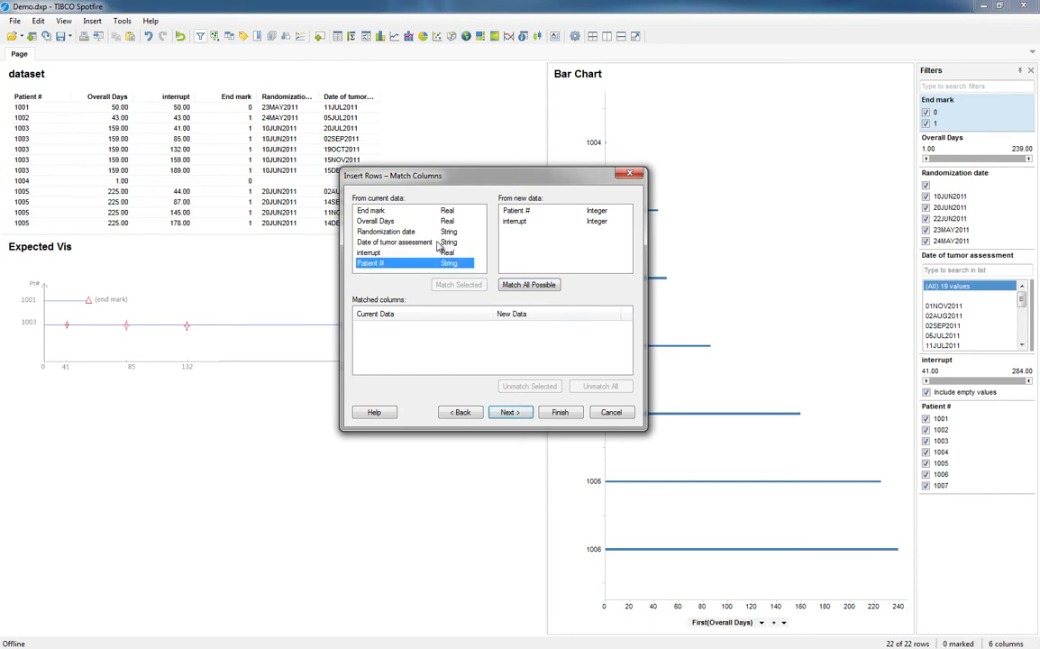
pyautogui.click(509, 212)
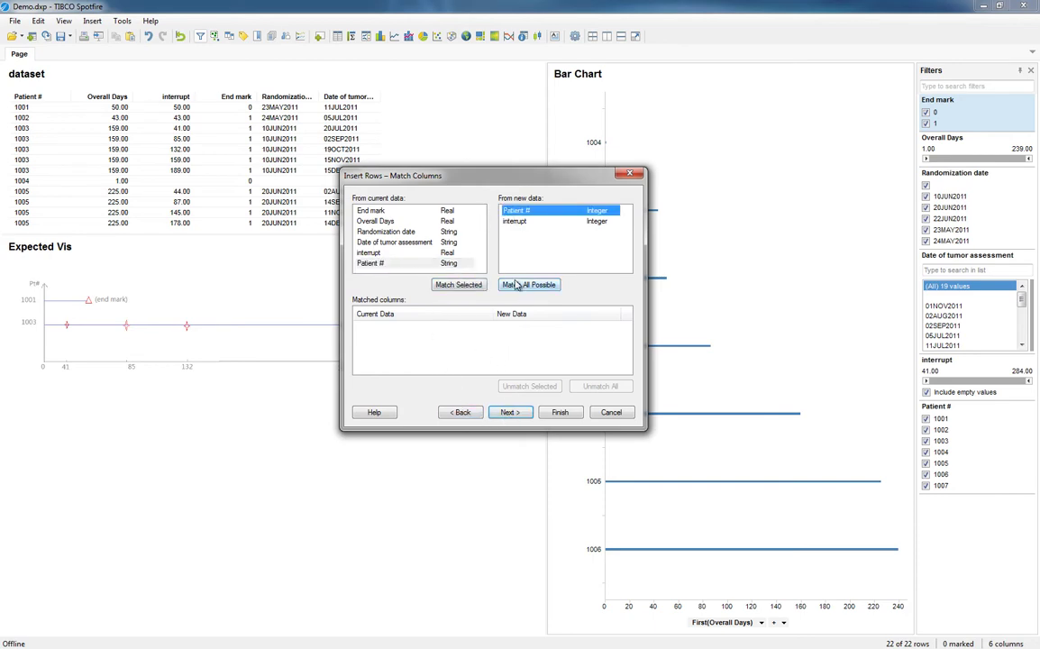
pyautogui.click(459, 285)
pyautogui.click(369, 253)
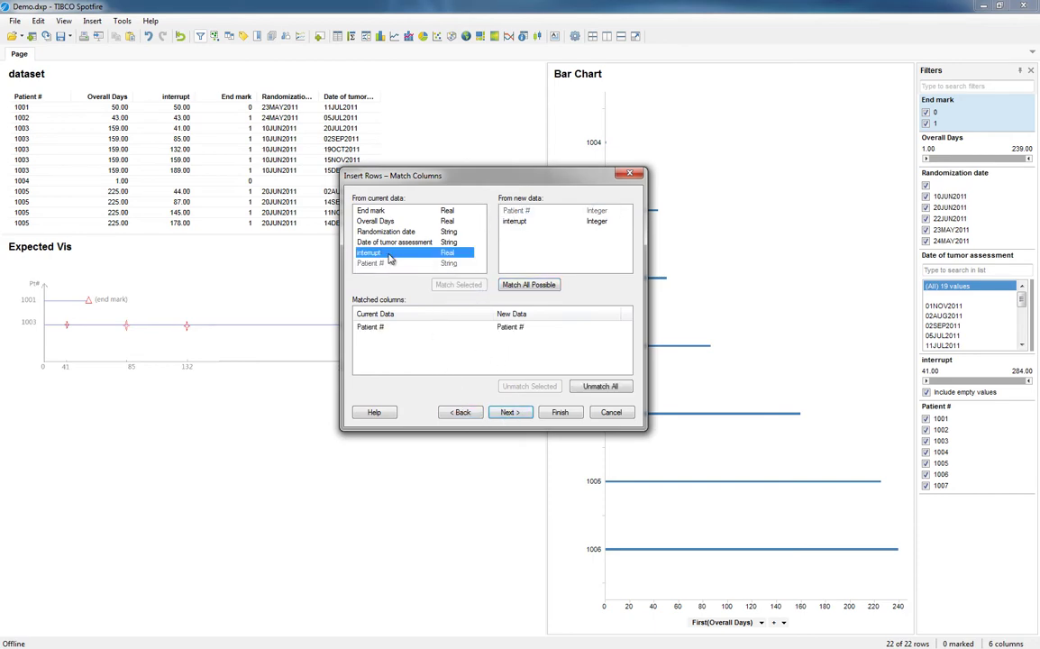
pyautogui.click(510, 222)
pyautogui.click(458, 285)
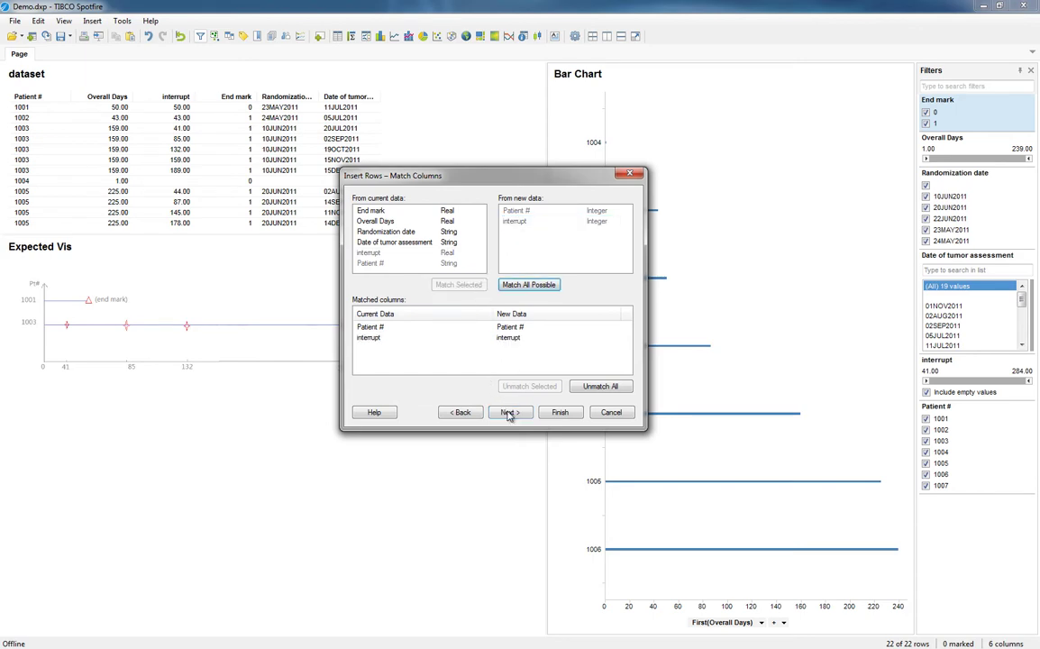
pyautogui.click(511, 413)
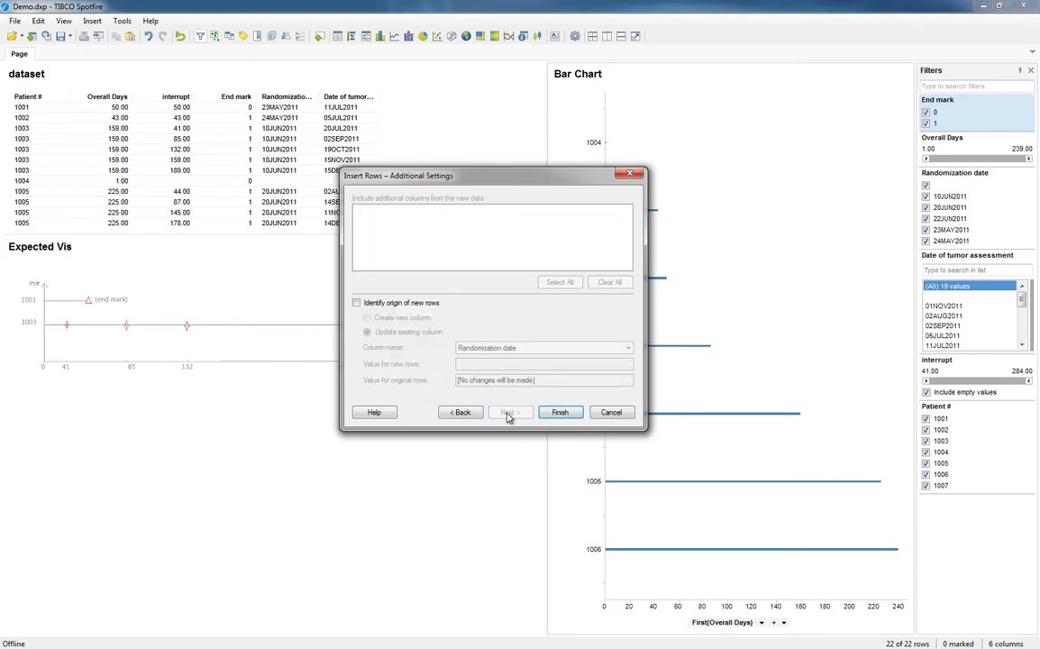
pyautogui.click(560, 413)
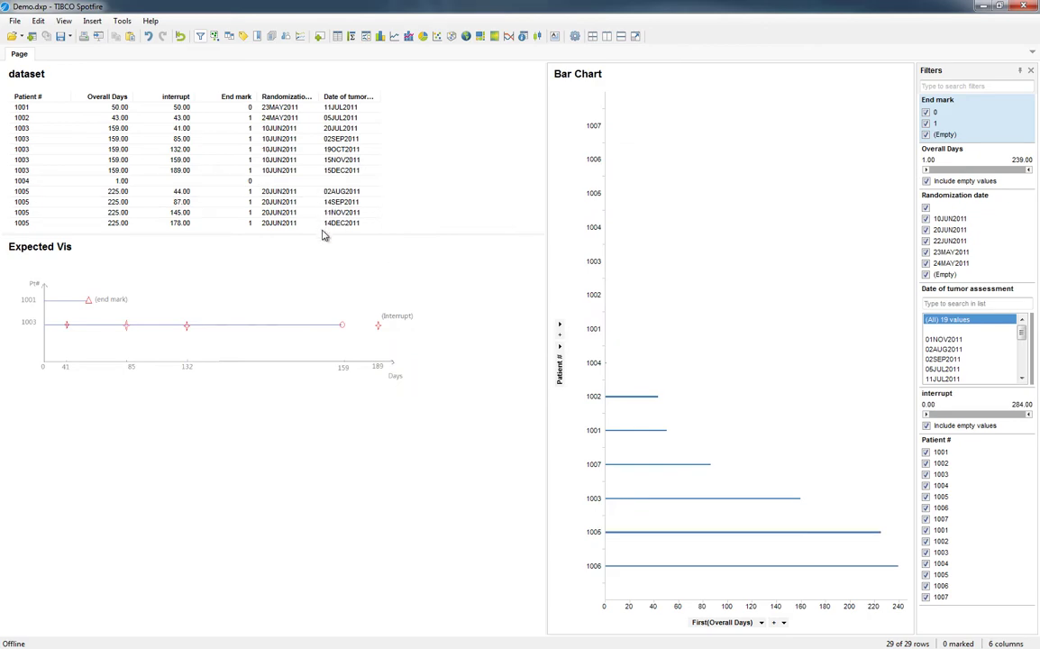
# Step: Enlarge the table panel to view the appended rows, then bring up the Insert menu
pyautogui.moveTo(325, 235); pyautogui.dragTo(330, 335)
pyautogui.scroll(-3, 277, 266)
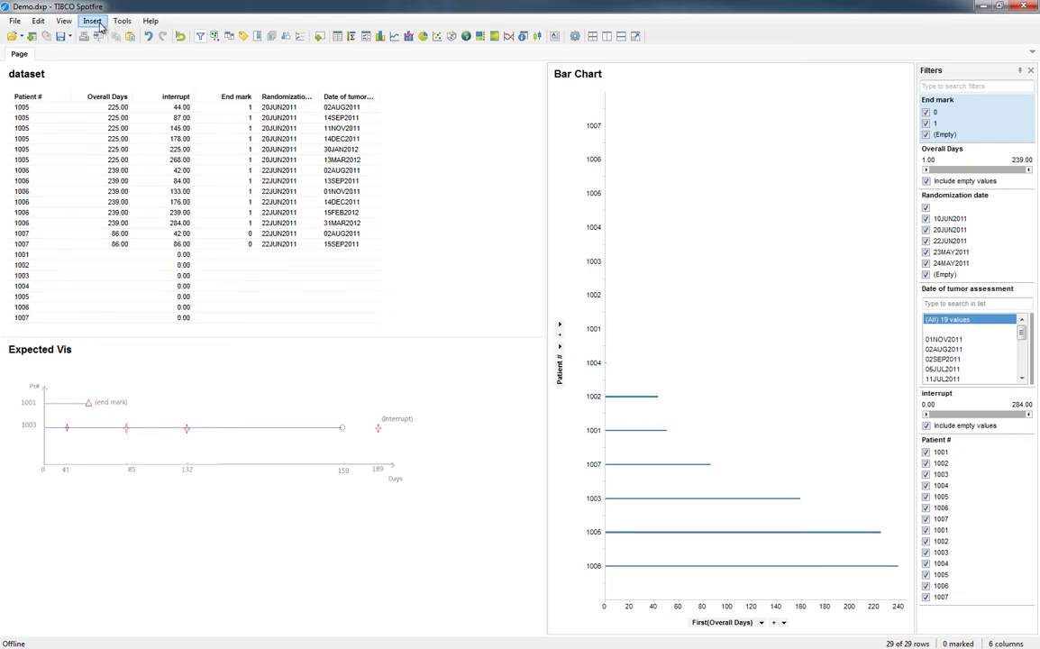
pyautogui.click(93, 22)
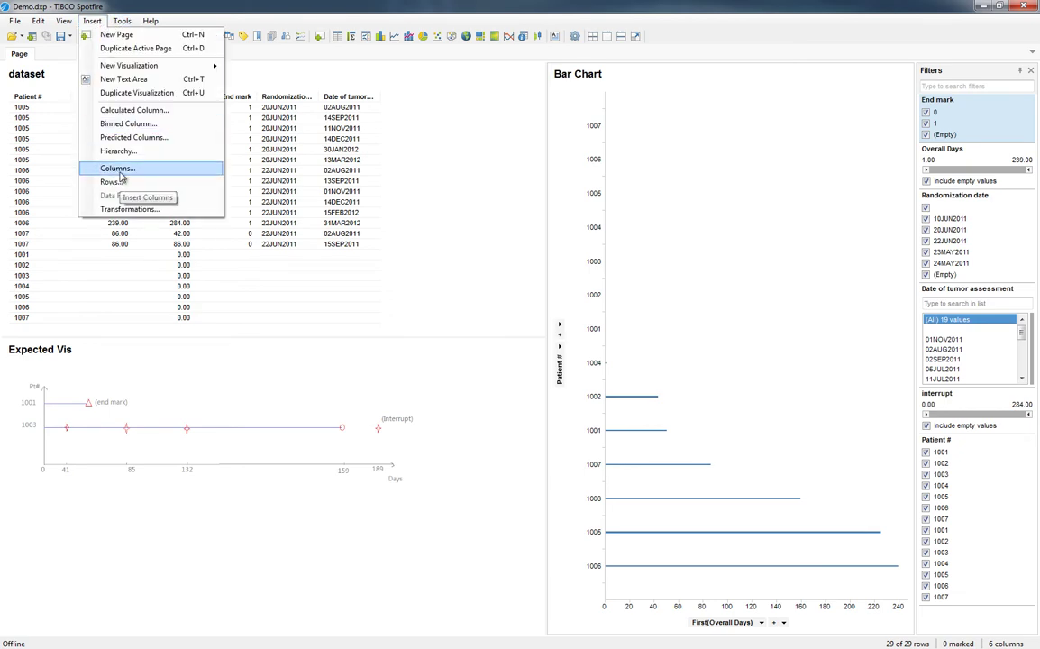
# Step: Start a new calculated column expression with case when
pyautogui.click(132, 111)
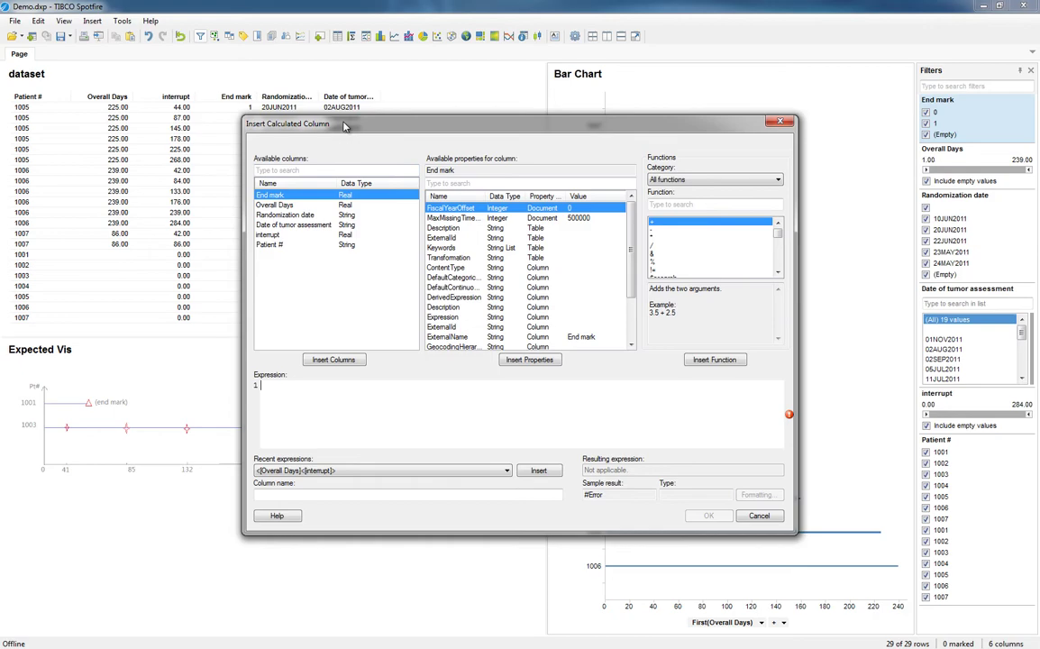
pyautogui.moveTo(346, 114); pyautogui.dragTo(479, 107)
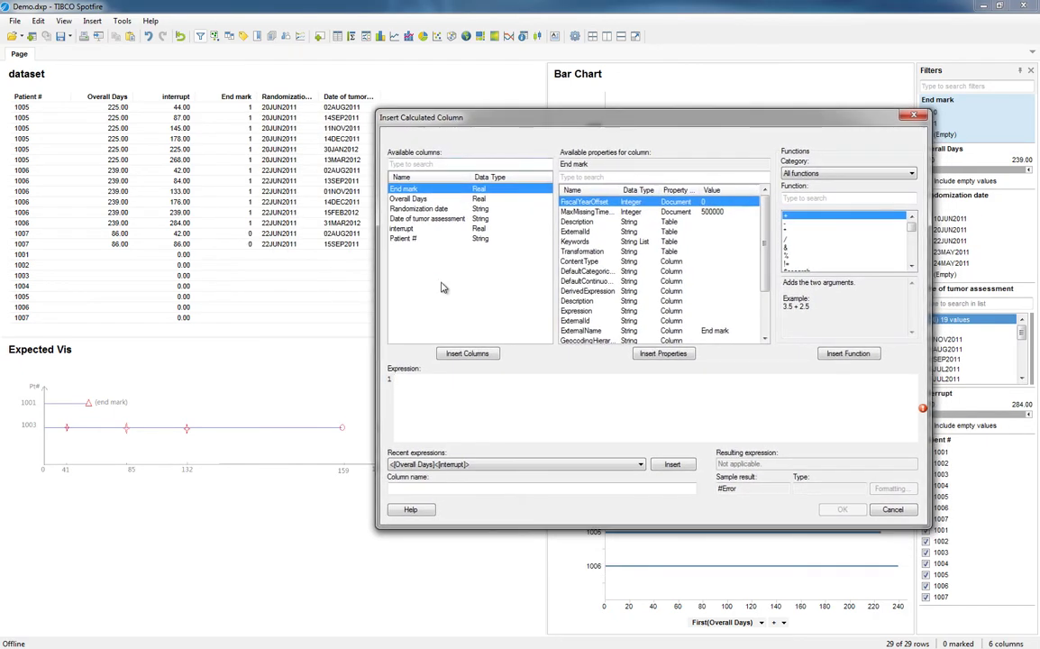
pyautogui.write('case')
pyautogui.press('Return')
pyautogui.write('when')
pyautogui.press('Return')
# Step: Add the condition [Overall Days]=[interrupt] AND [End mark] = 0 then "End Mark 0"
pyautogui.write('[')
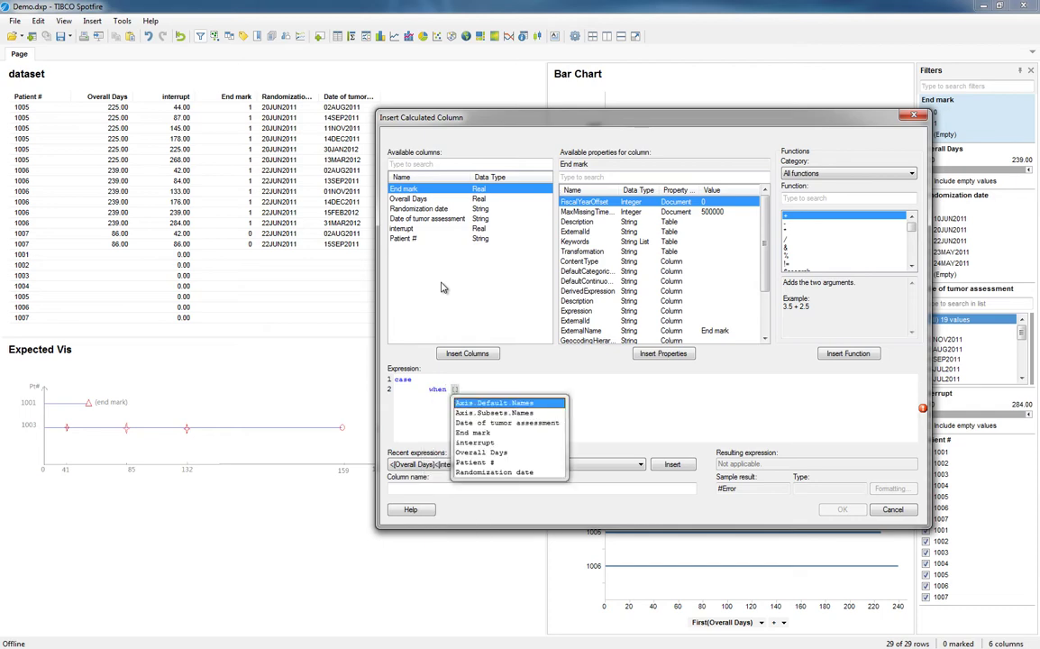
pyautogui.press('Down')
pyautogui.press('Down')
pyautogui.press('Down')
pyautogui.press('Down')
pyautogui.press('Down')
pyautogui.press('Down')
pyautogui.press('Return')
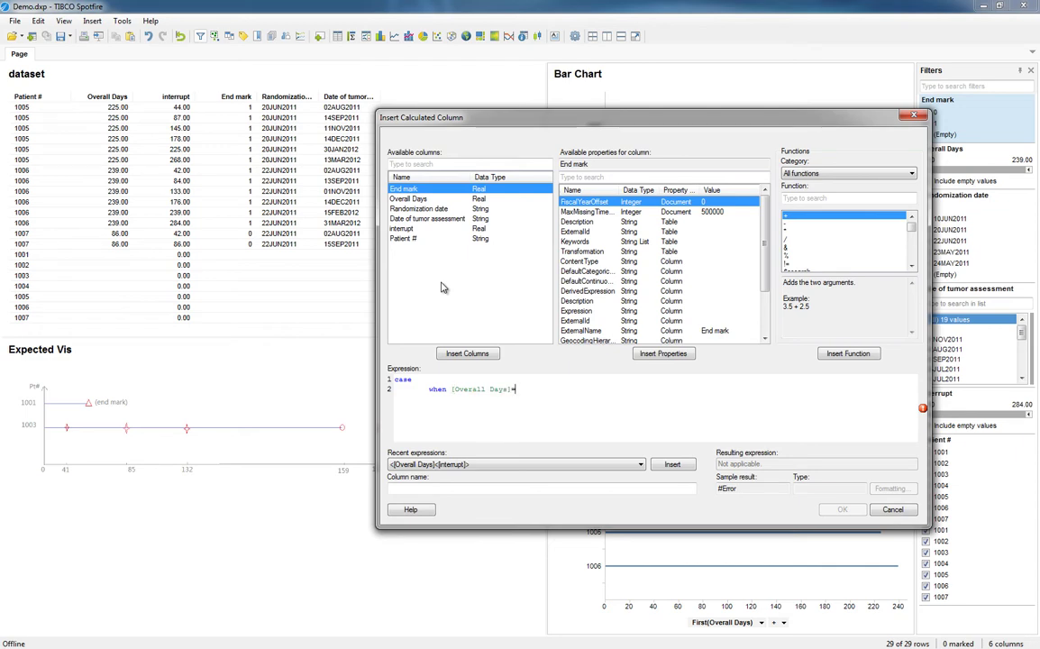
pyautogui.write('=[')
pyautogui.press('Down')
pyautogui.press('Down')
pyautogui.press('Down')
pyautogui.press('Down')
pyautogui.press('Return')
pyautogui.write('AND ')
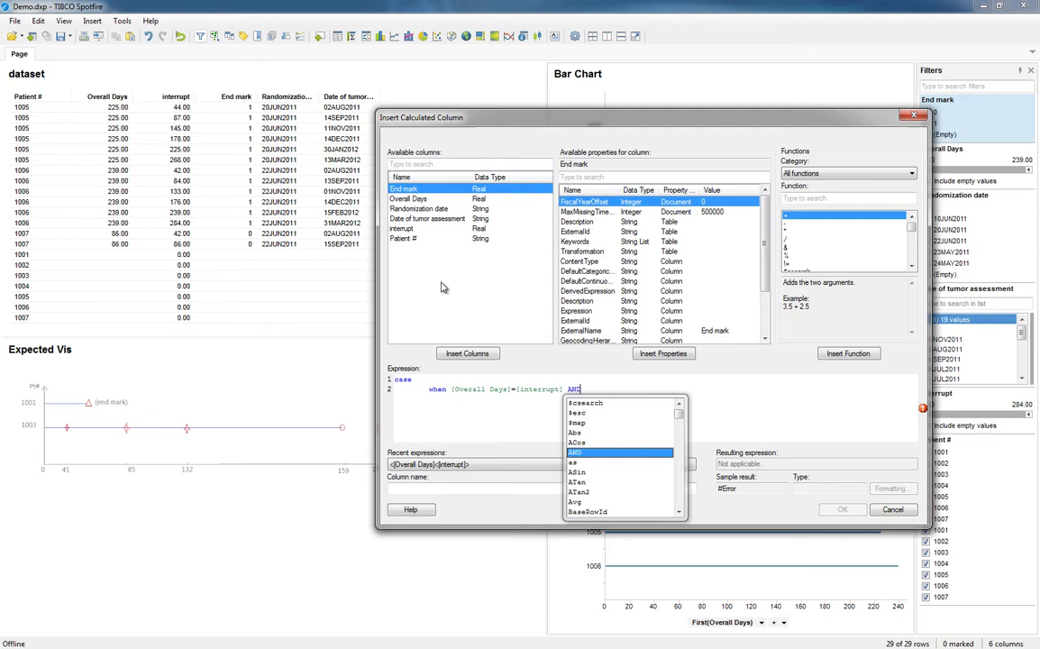
pyautogui.write('[end')
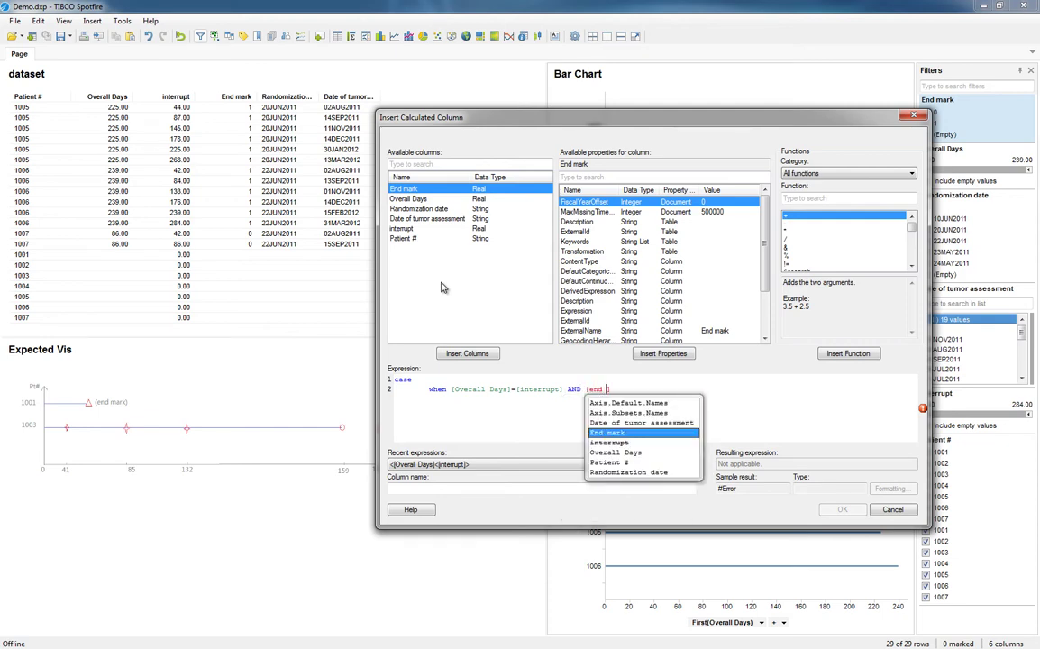
pyautogui.write(' mark')
pyautogui.press('Return')
pyautogui.write('=')
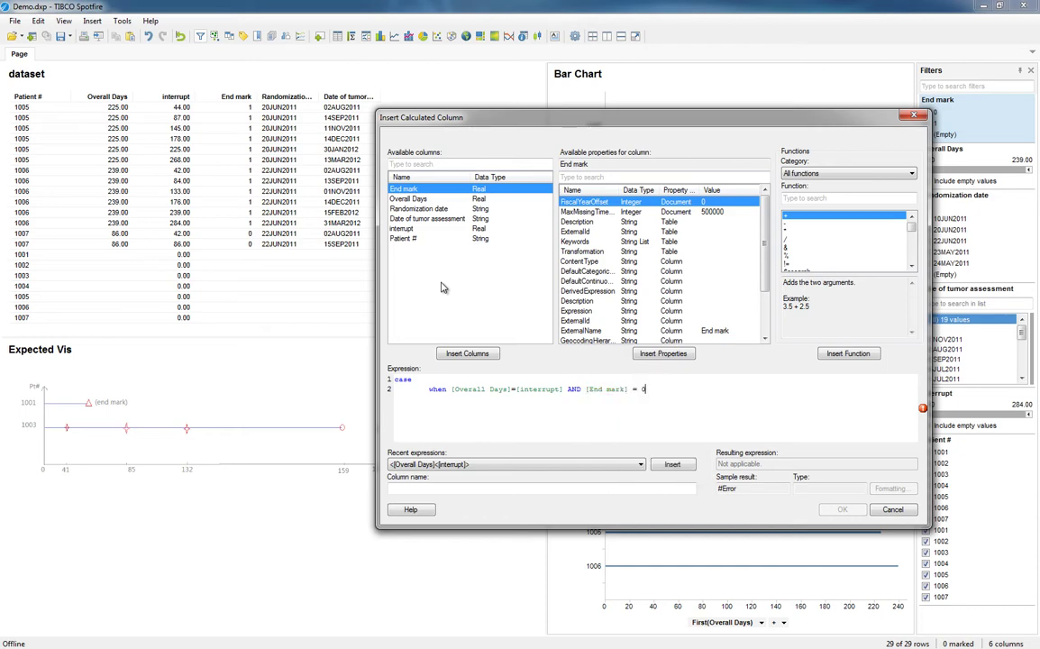
pyautogui.write(' 0')
pyautogui.write(' then')
pyautogui.write('E')
pyautogui.write('"End M')
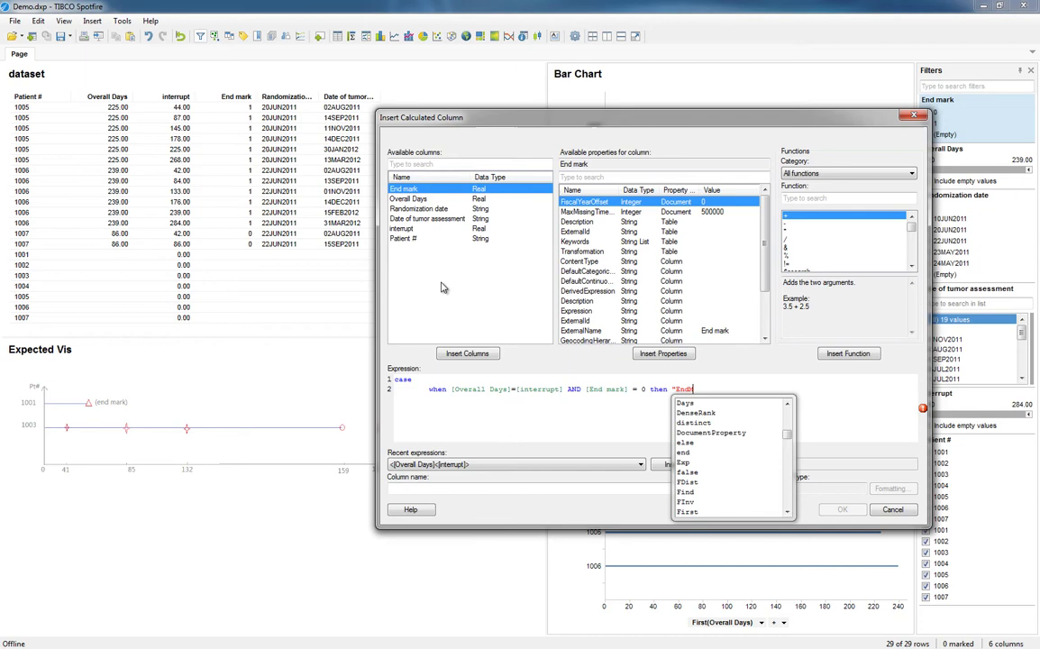
pyautogui.write('ark ')
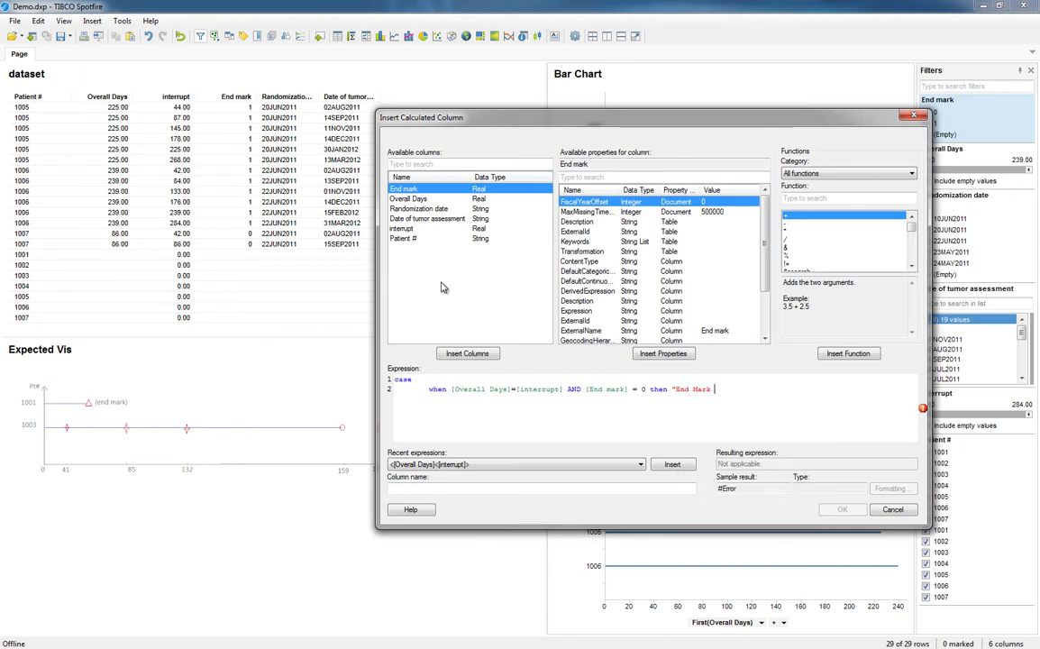
pyautogui.write('0"')
pyautogui.write('when')
# Step: Duplicate the End Mark 0 line as an End Mark 1 condition labelled "End Mark 1"
pyautogui.moveTo(429, 388); pyautogui.dragTo(730, 388)
pyautogui.hotkey('ctrl', 'c')
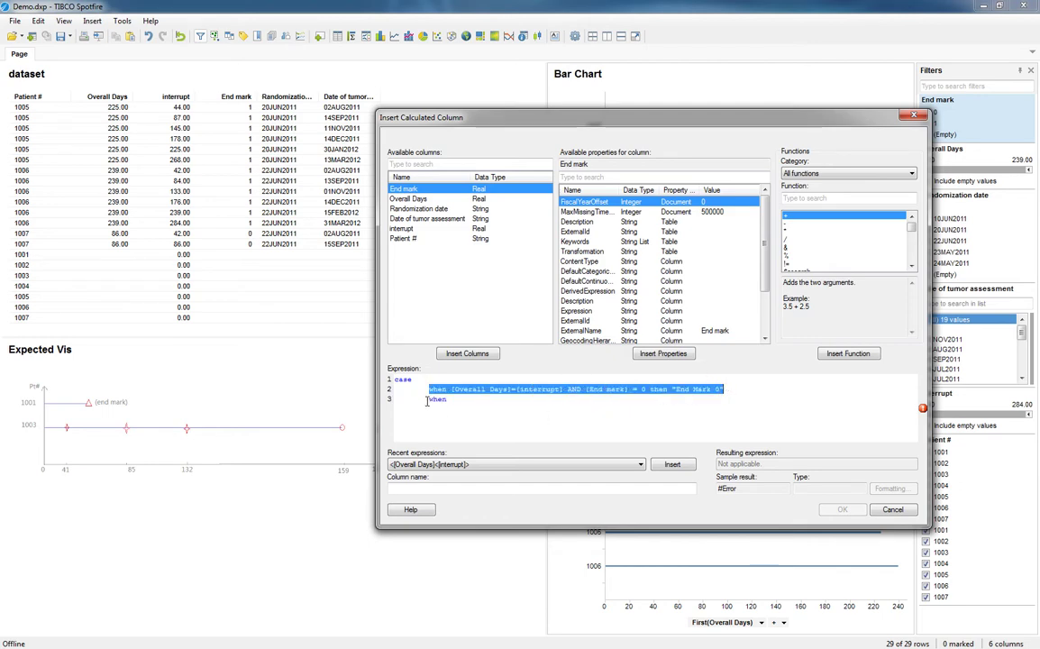
pyautogui.doubleClick(470, 400)
pyautogui.hotkey('ctrl', 'v')
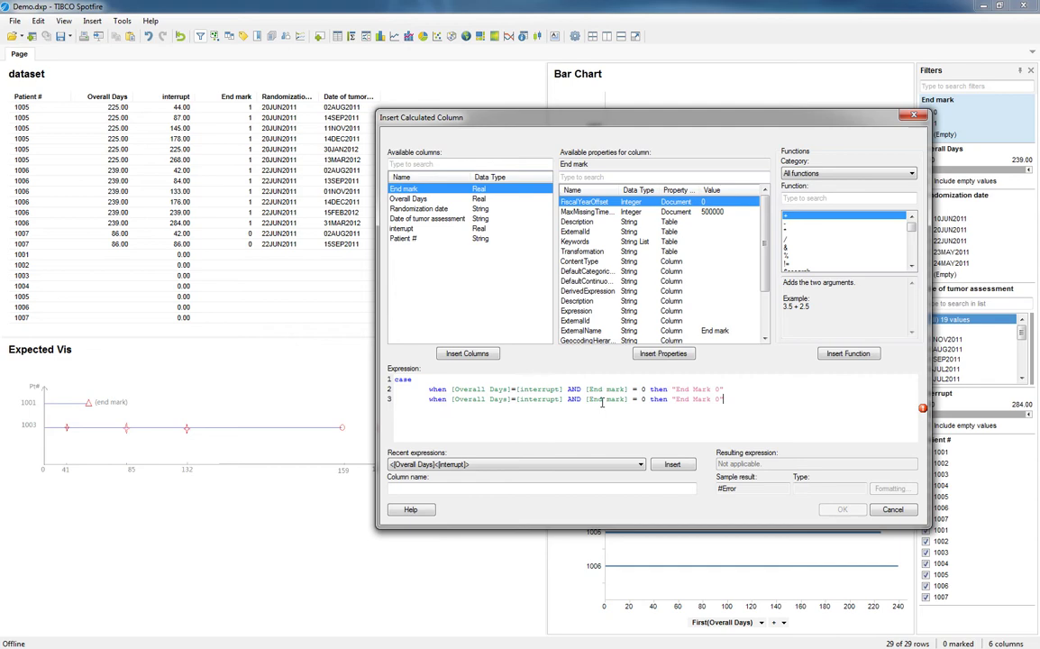
pyautogui.doubleClick(643, 399)
pyautogui.write('1')
pyautogui.doubleClick(718, 399)
pyautogui.write('1" \t')
pyautogui.write('when ')
pyautogui.write('[')
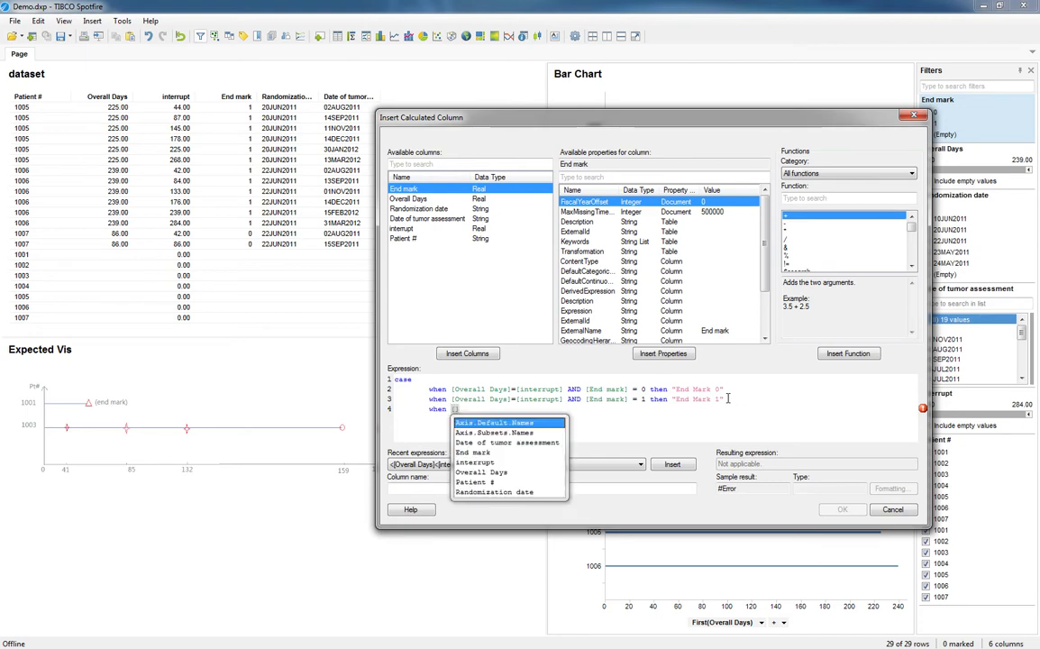
# Step: Add when [interrupt] = 0 then "Start Mark", else "Interrupt", and close with end
pyautogui.press('Down')
pyautogui.press('Down')
pyautogui.press('Down')
pyautogui.press('Down')
pyautogui.press('Return')
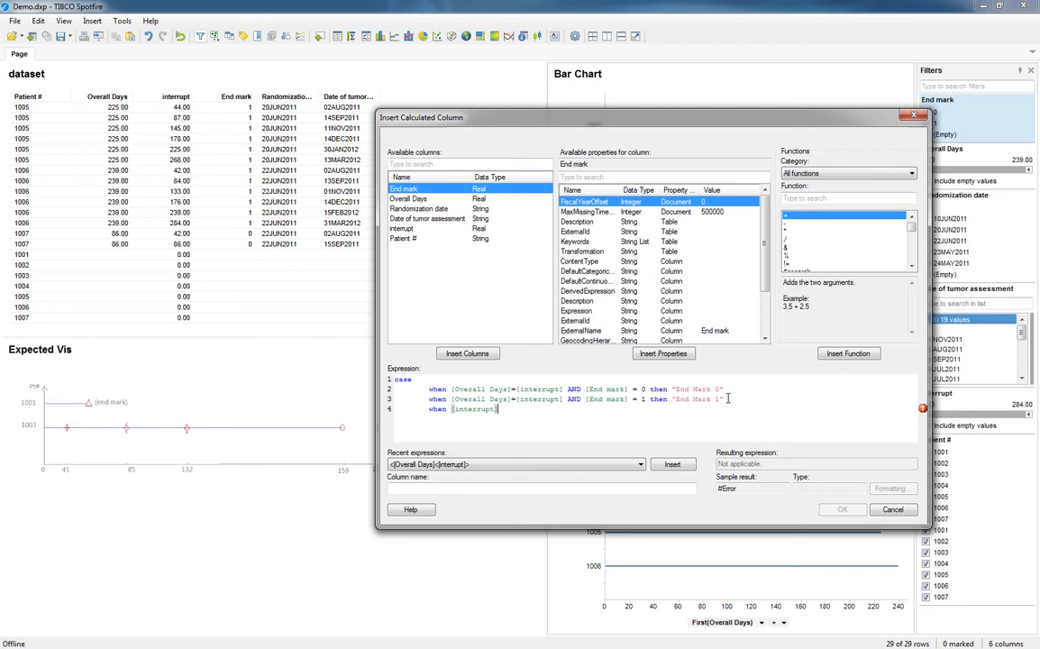
pyautogui.write('= 0 then "Start Mark"')
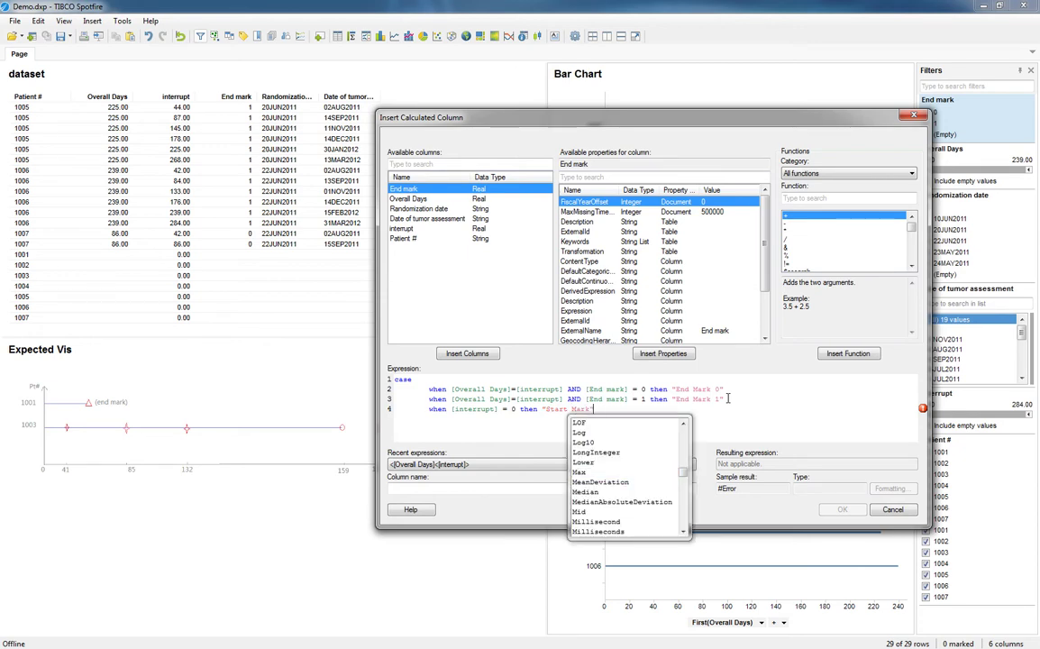
pyautogui.press('Escape')
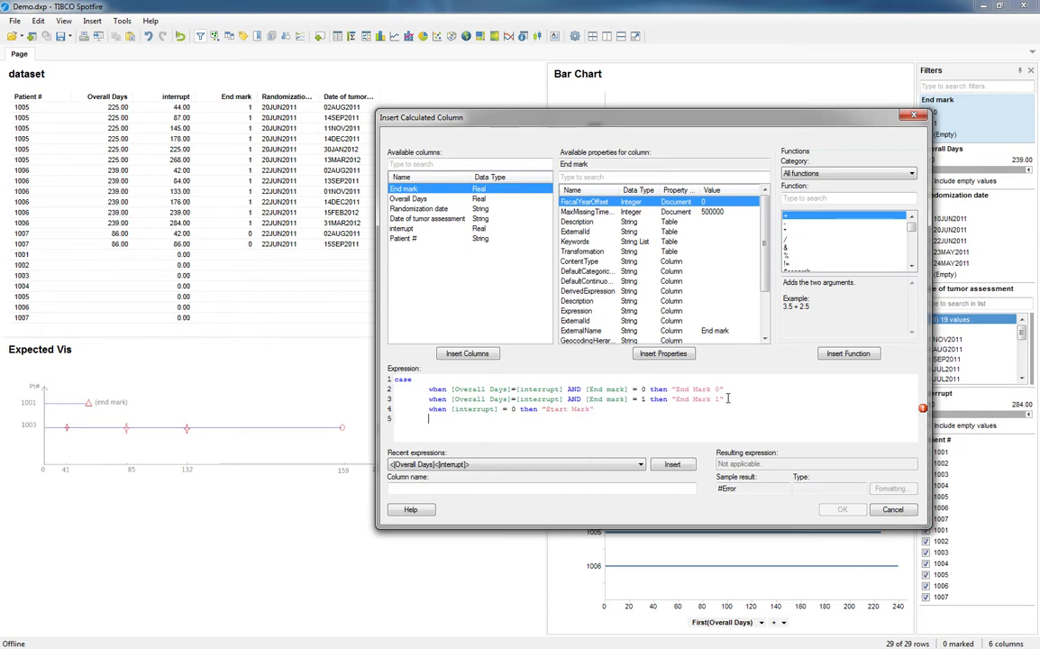
pyautogui.write('else "Interrupt')
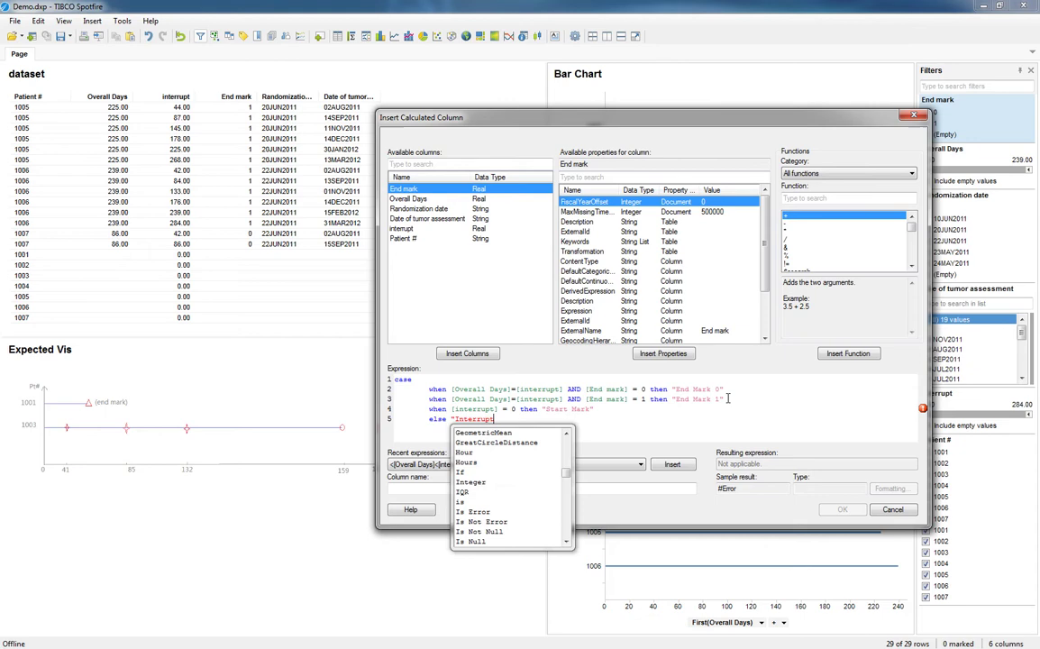
pyautogui.write('"')
pyautogui.press('Escape')
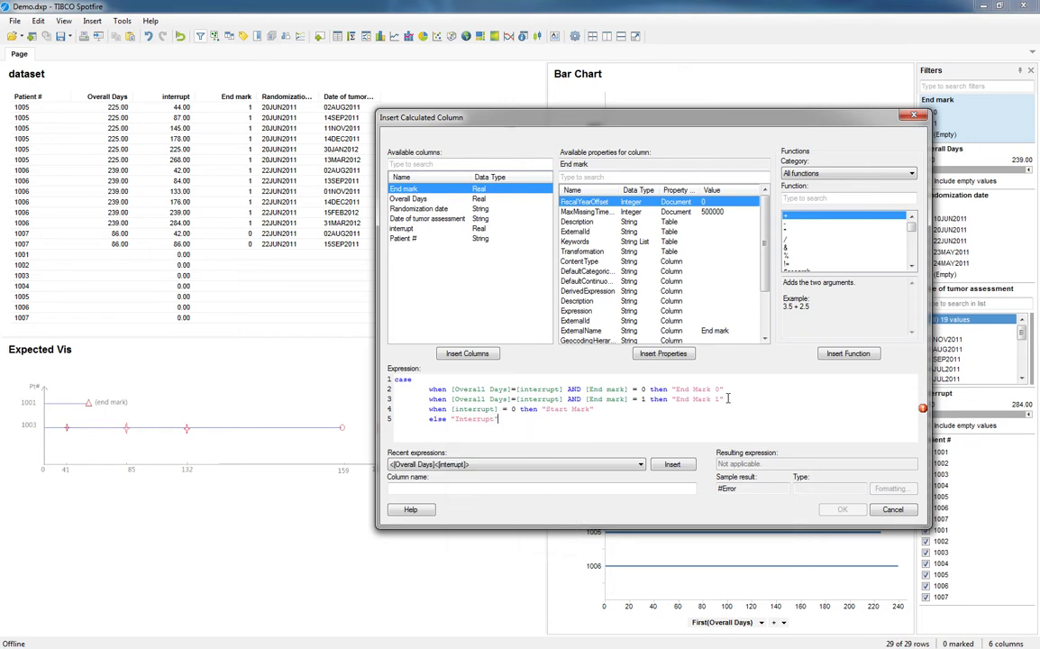
pyautogui.press('Return')
pyautogui.write('end')
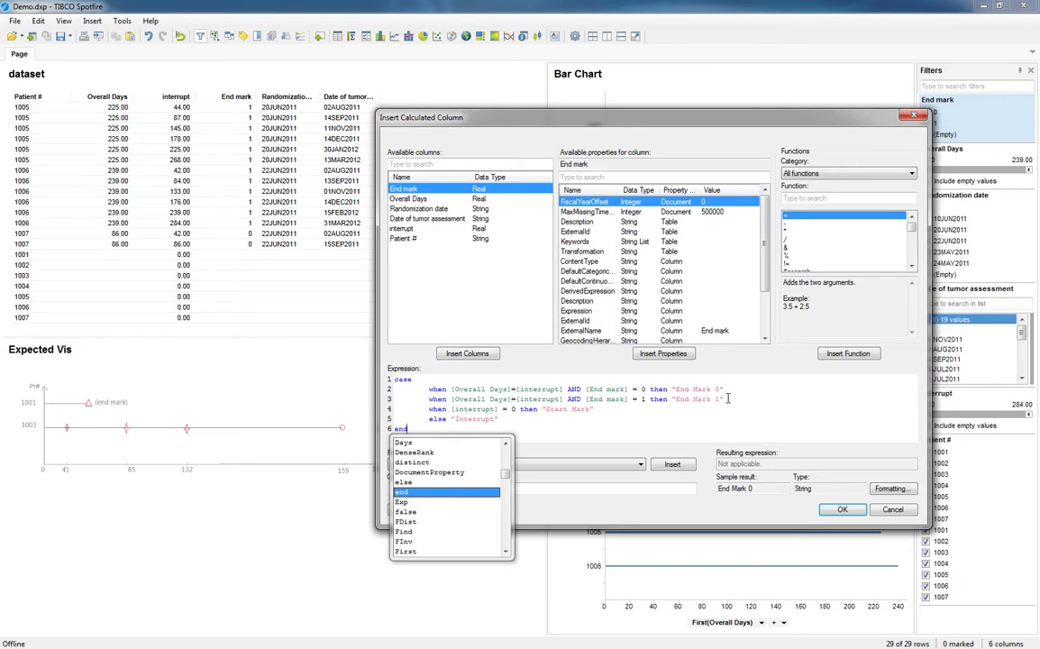
# Step: Name the new column Marker Category and create it
pyautogui.click(614, 489)
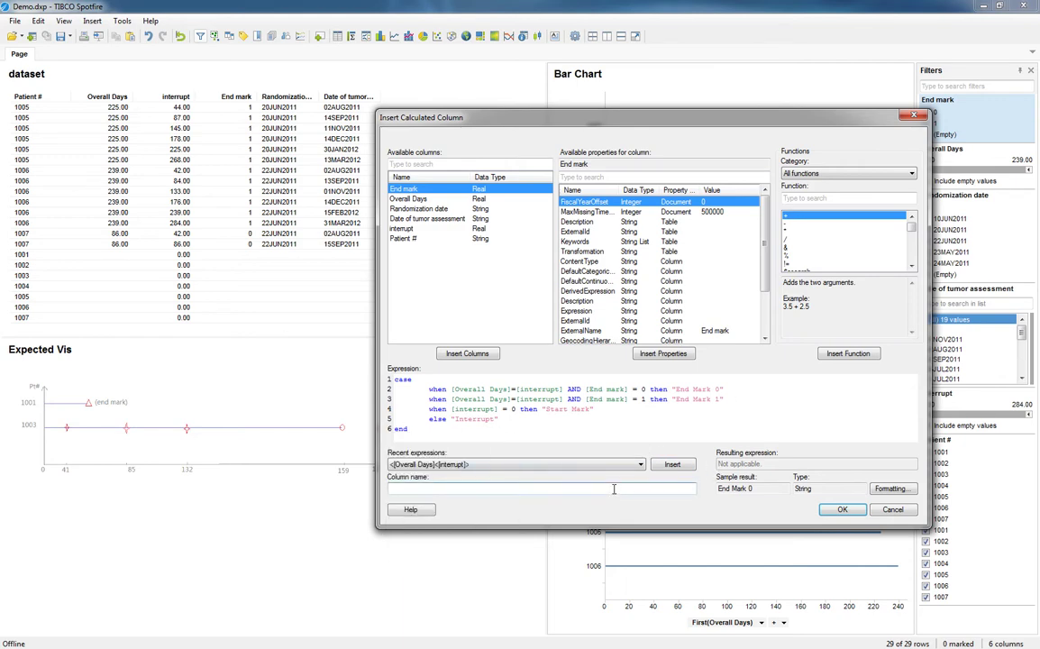
pyautogui.write('Marker Category')
pyautogui.click(843, 511)
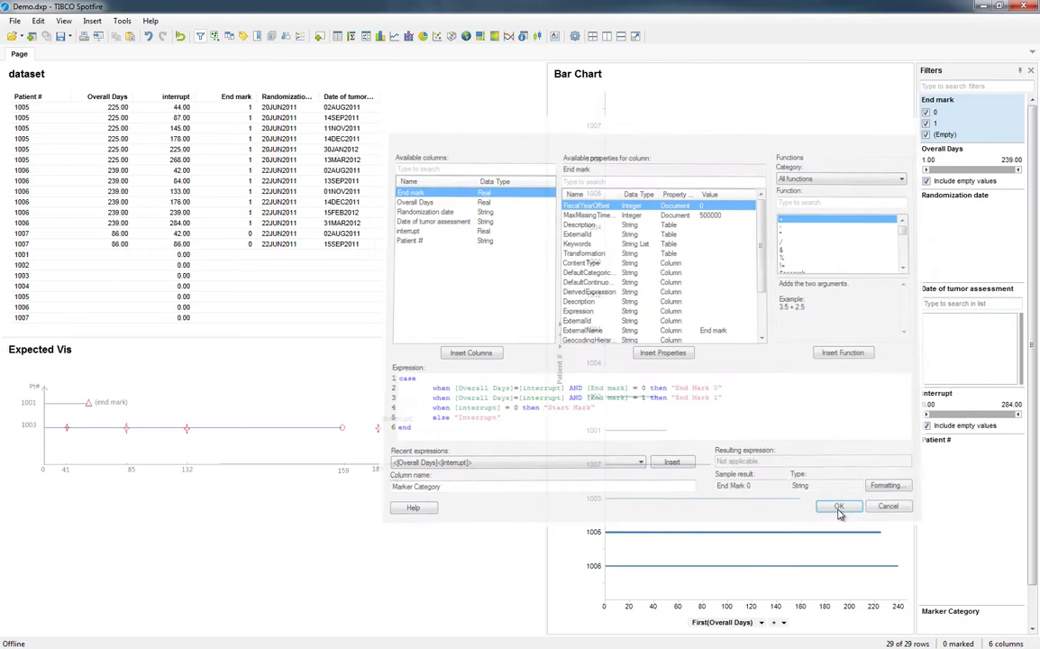
pyautogui.rightClick(402, 246)
# Step: Add Marker Category to the dataset table's shown columns in Table Properties
pyautogui.click(433, 402)
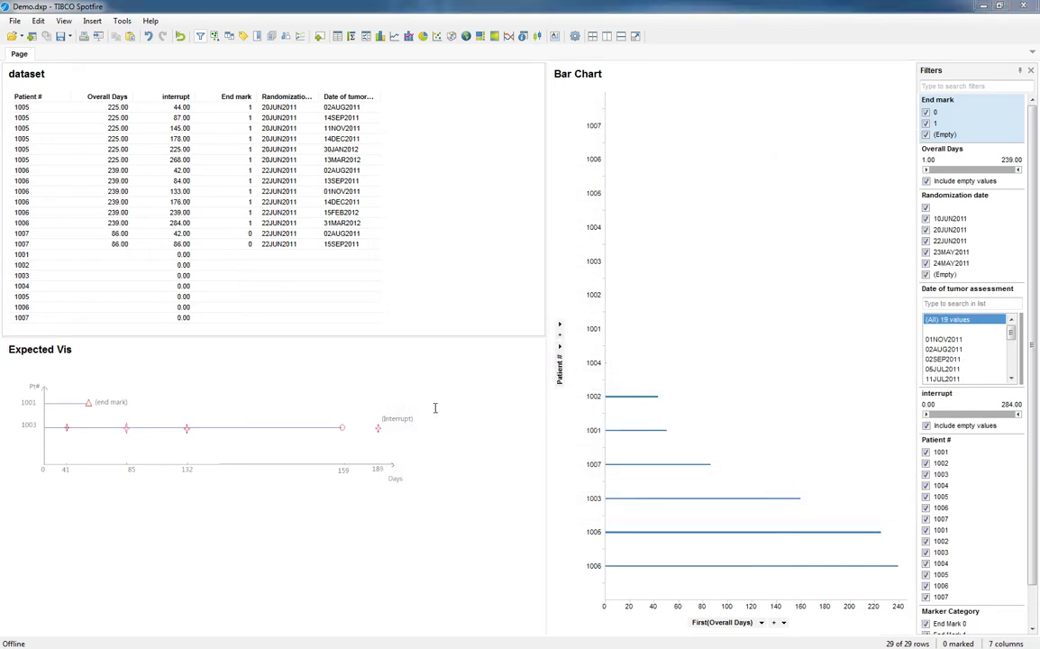
pyautogui.click(358, 264)
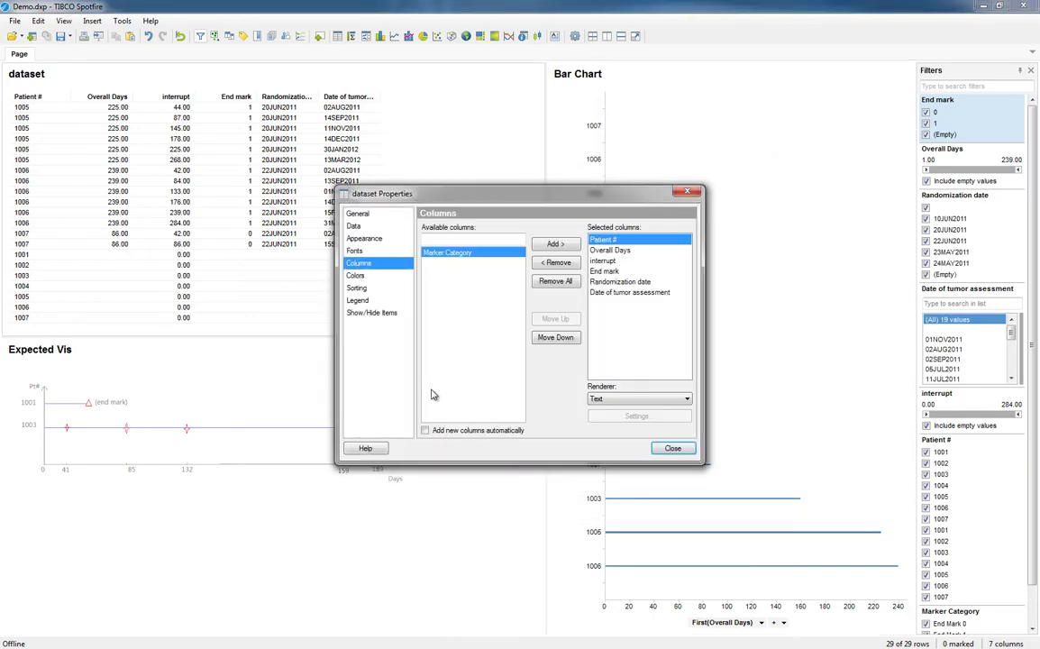
pyautogui.click(573, 244)
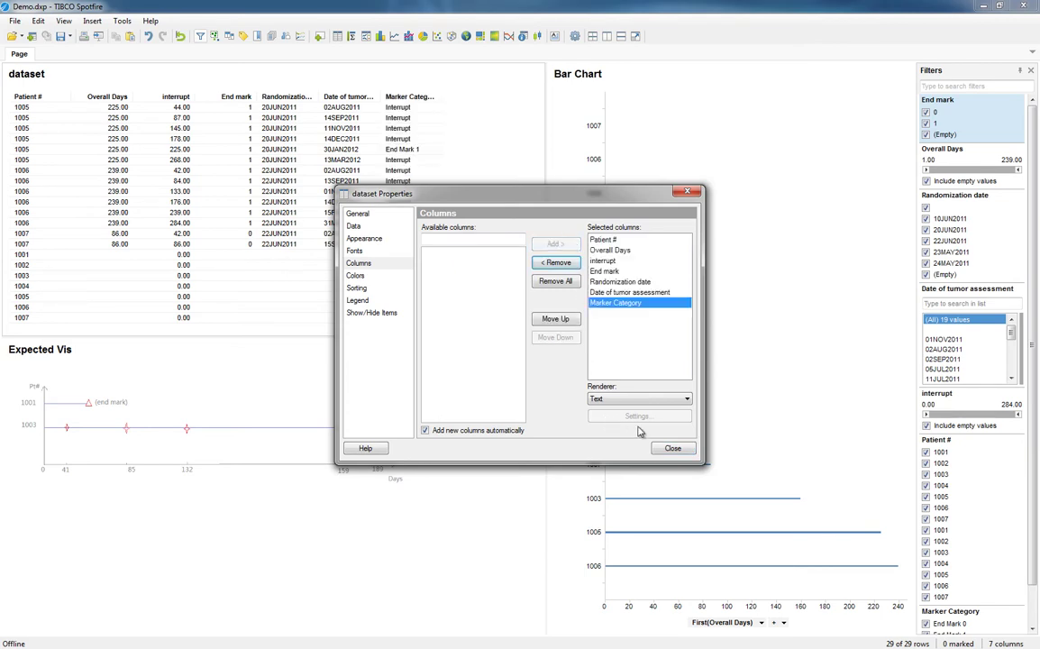
pyautogui.click(672, 450)
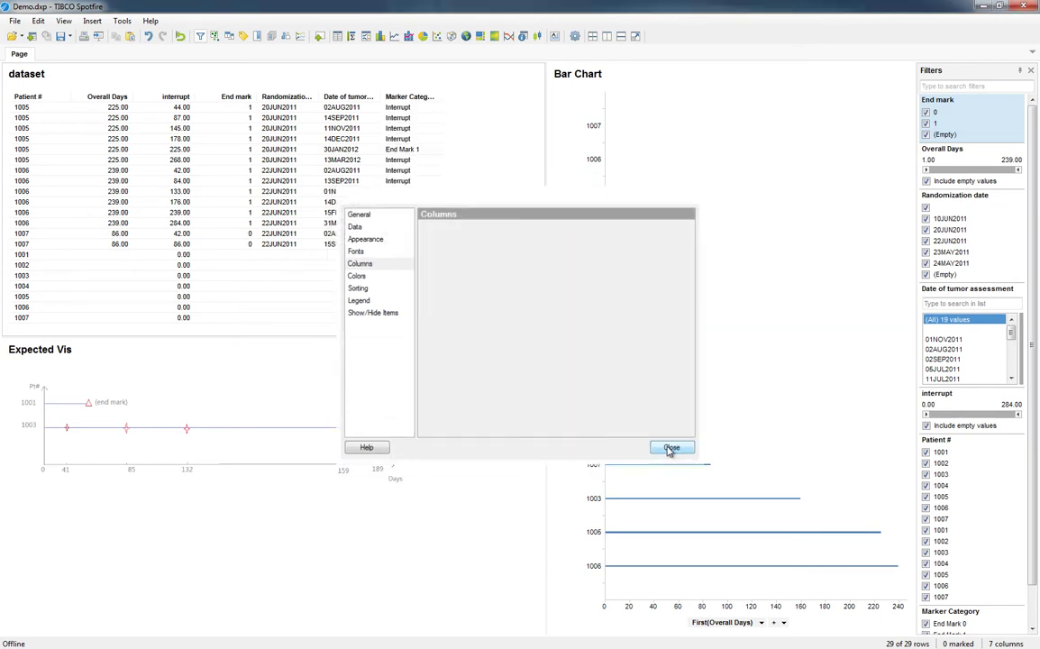
pyautogui.moveTo(534, 251); pyautogui.dragTo(530, 177)
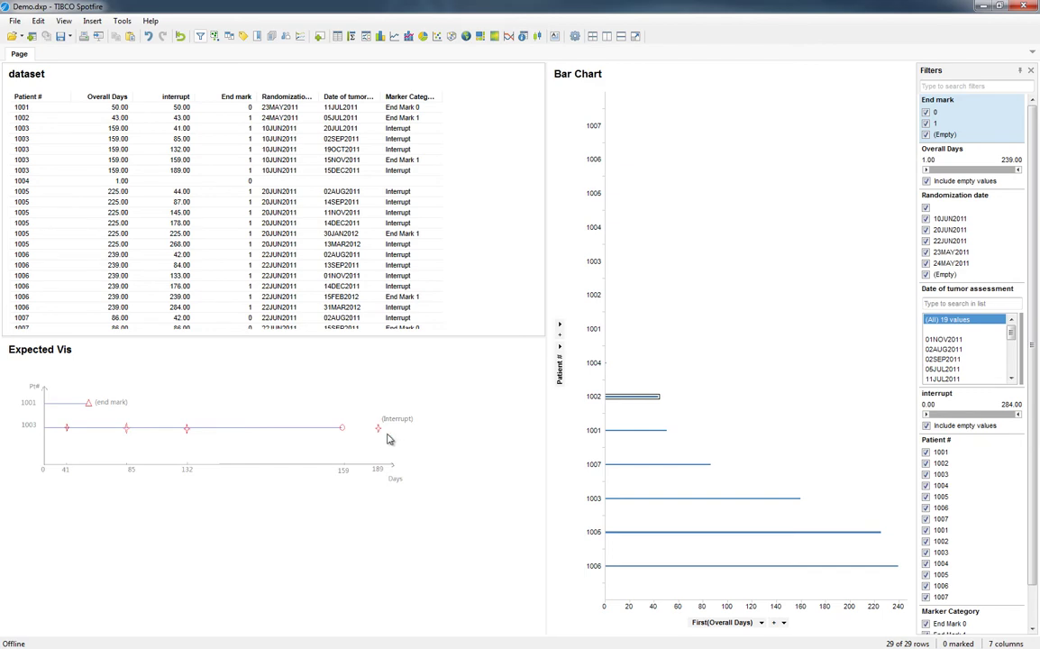
# Step: Create a MaxInterrupt calculated column with Max([interrupt]) OVER ([Patient #])
pyautogui.click(92, 22)
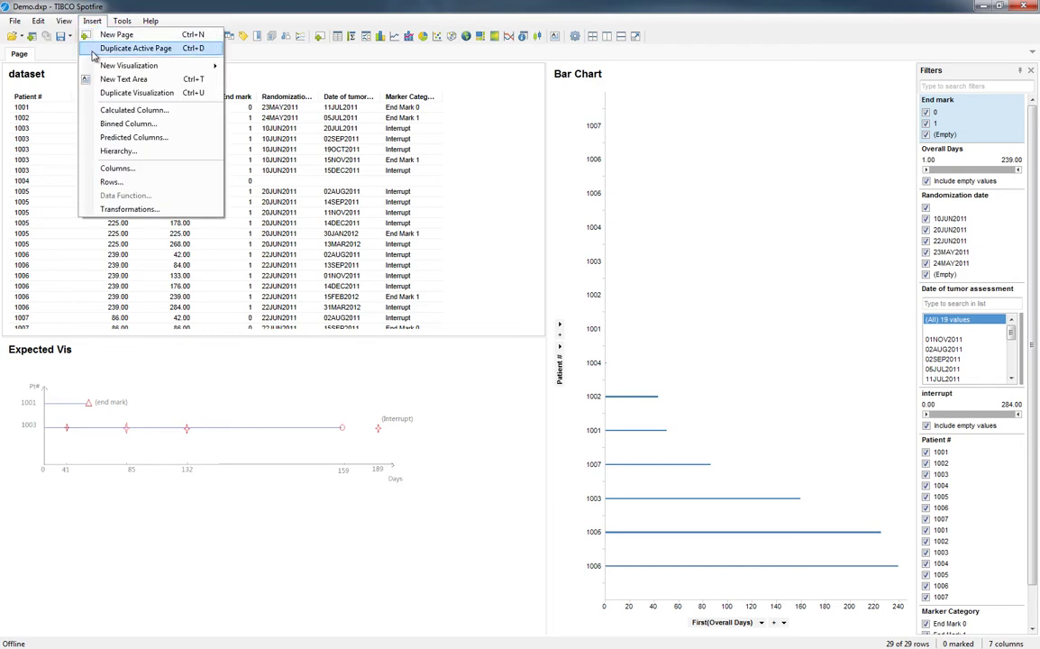
pyautogui.click(98, 102)
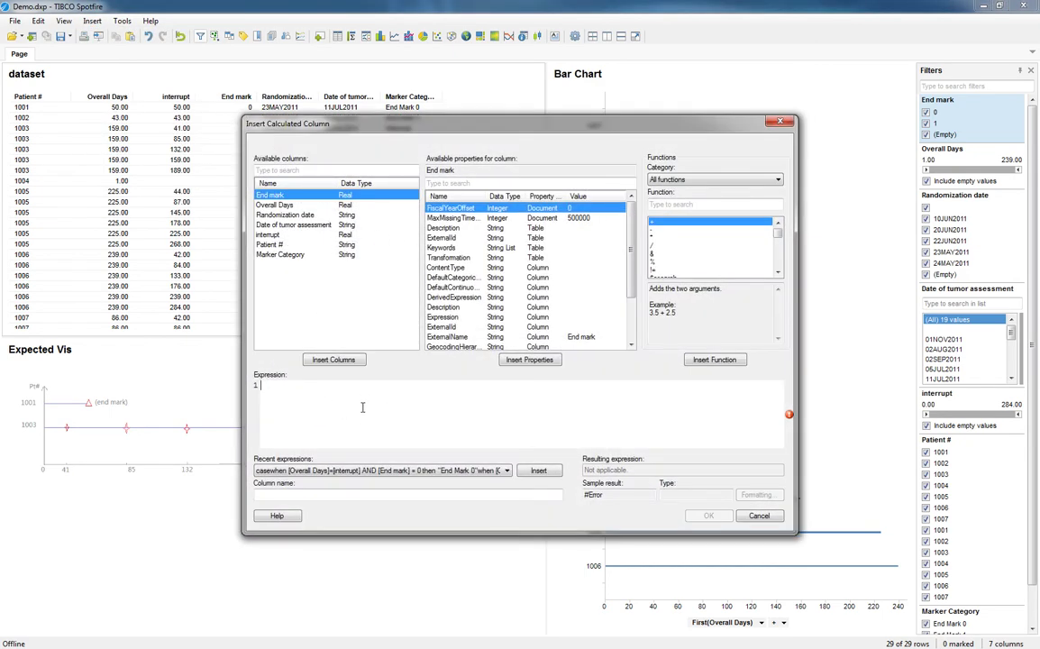
pyautogui.write('Ma')
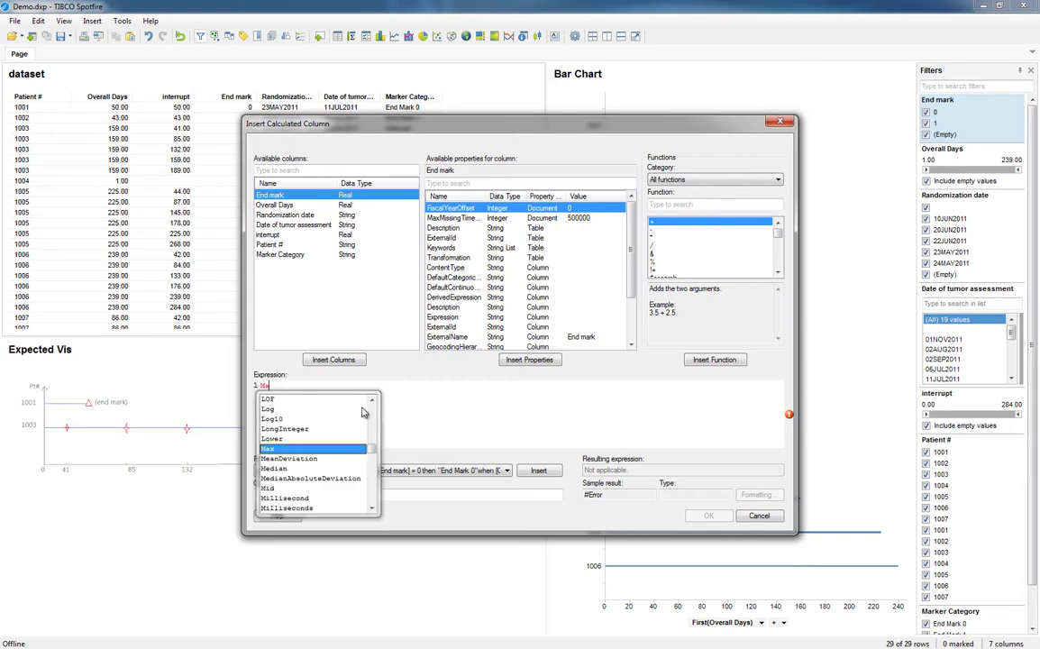
pyautogui.write('x')
pyautogui.press('Return')
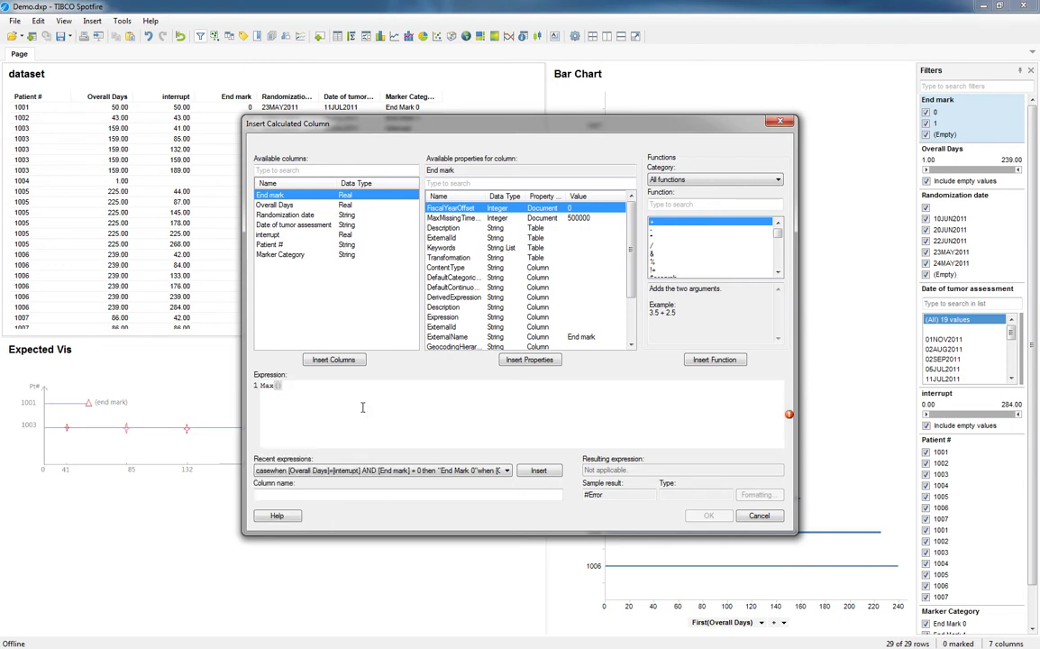
pyautogui.write('[')
pyautogui.press('Down')
pyautogui.press('Down')
pyautogui.press('Return')
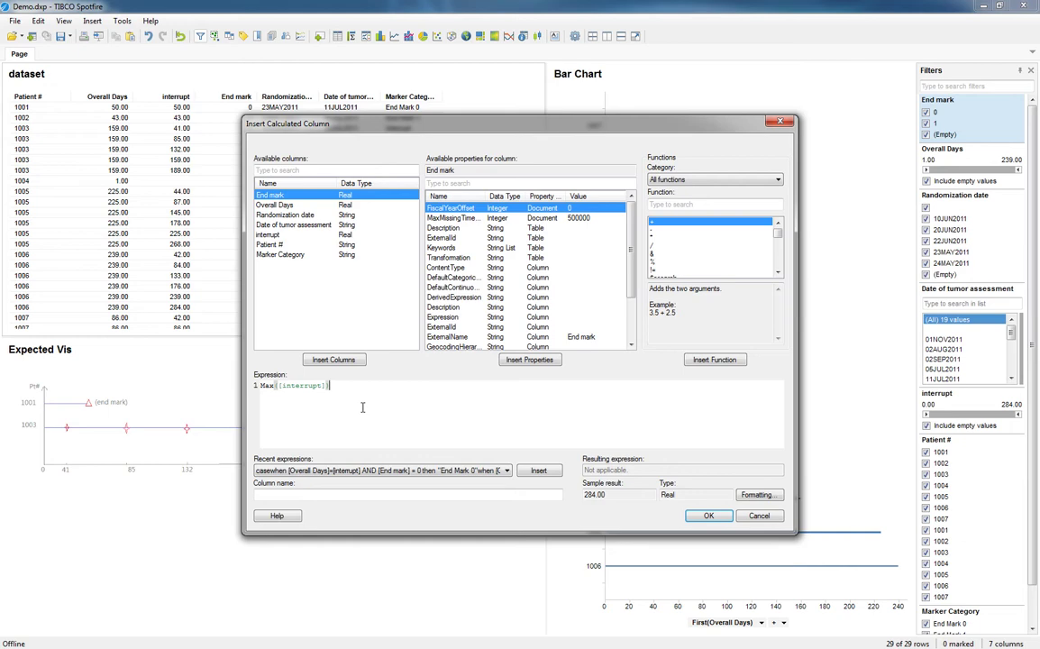
pyautogui.write('OVER ')
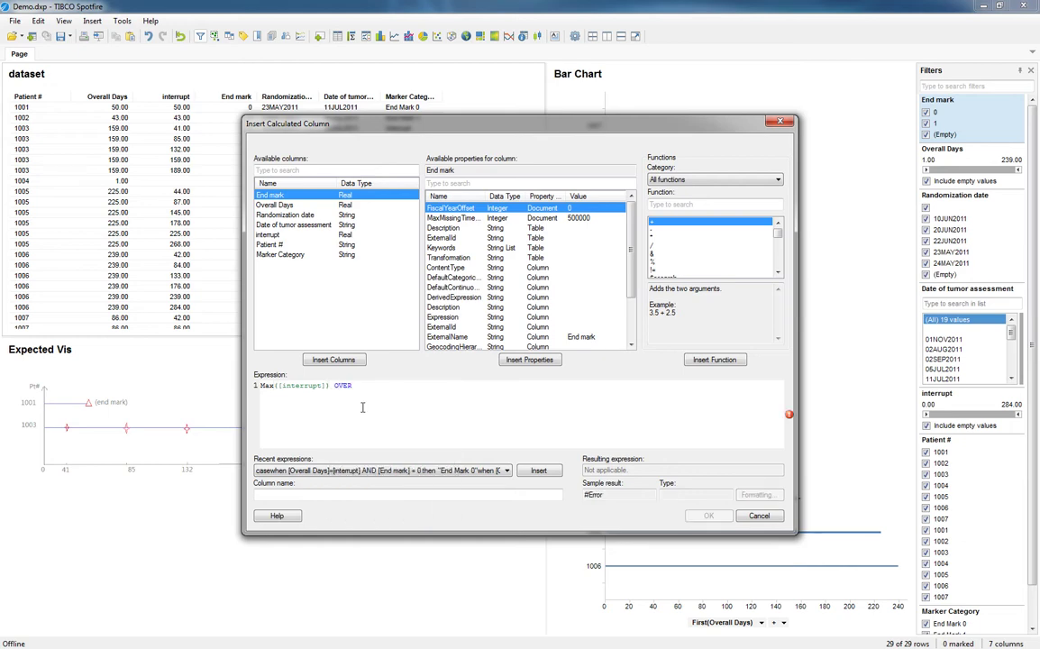
pyautogui.write('(')
pyautogui.press('Down')
pyautogui.press('Down')
pyautogui.press('Down')
pyautogui.press('Down')
pyautogui.press('Down')
pyautogui.press('Down')
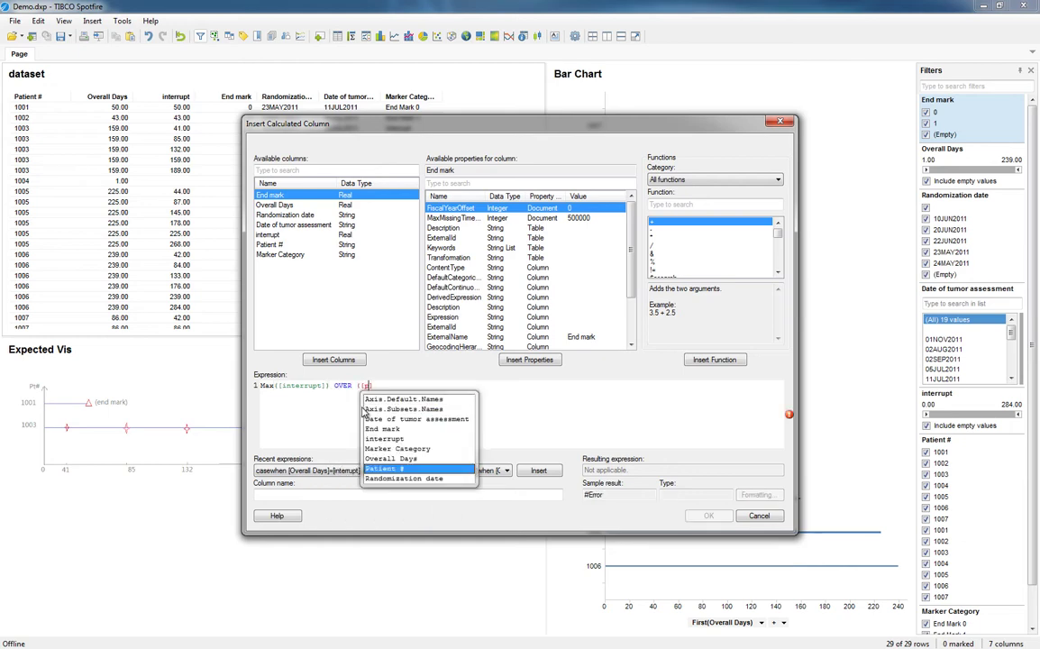
pyautogui.press('Return')
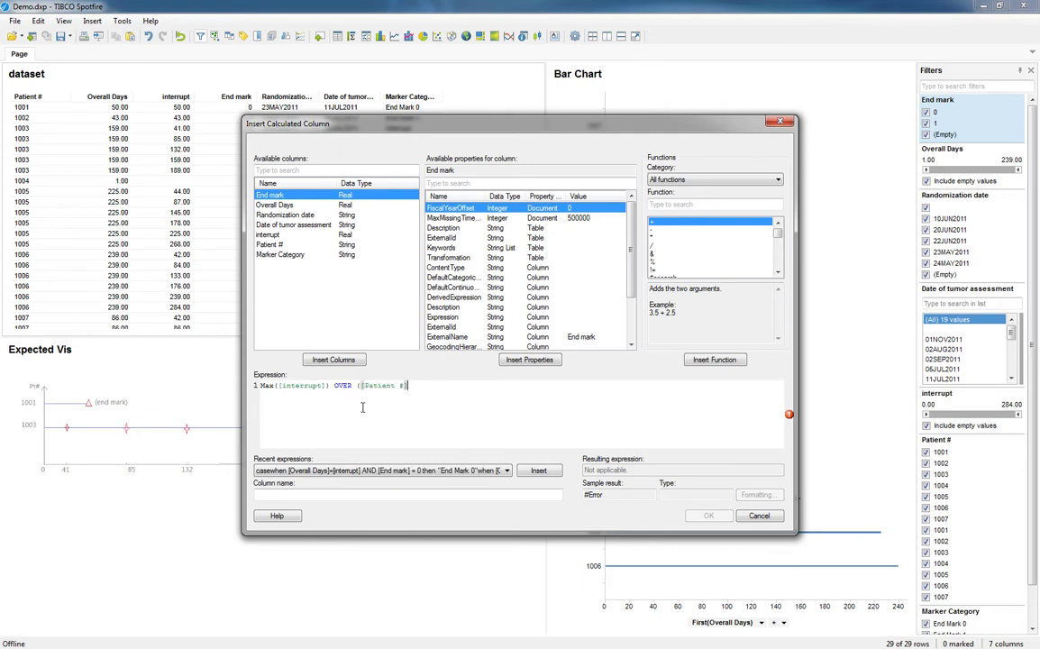
pyautogui.write(')')
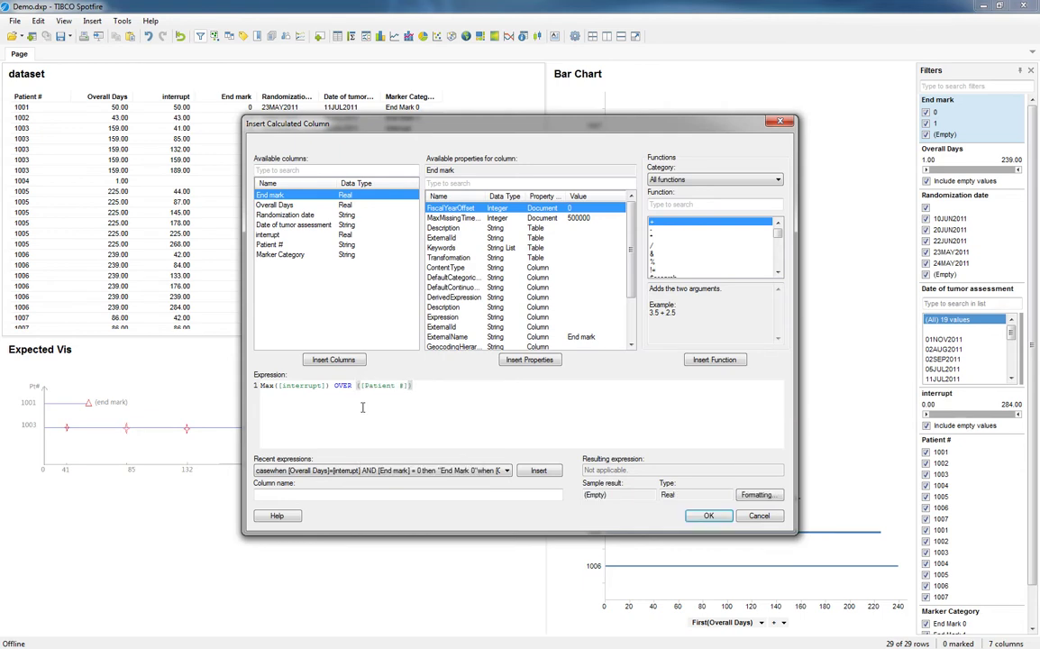
pyautogui.click(531, 494)
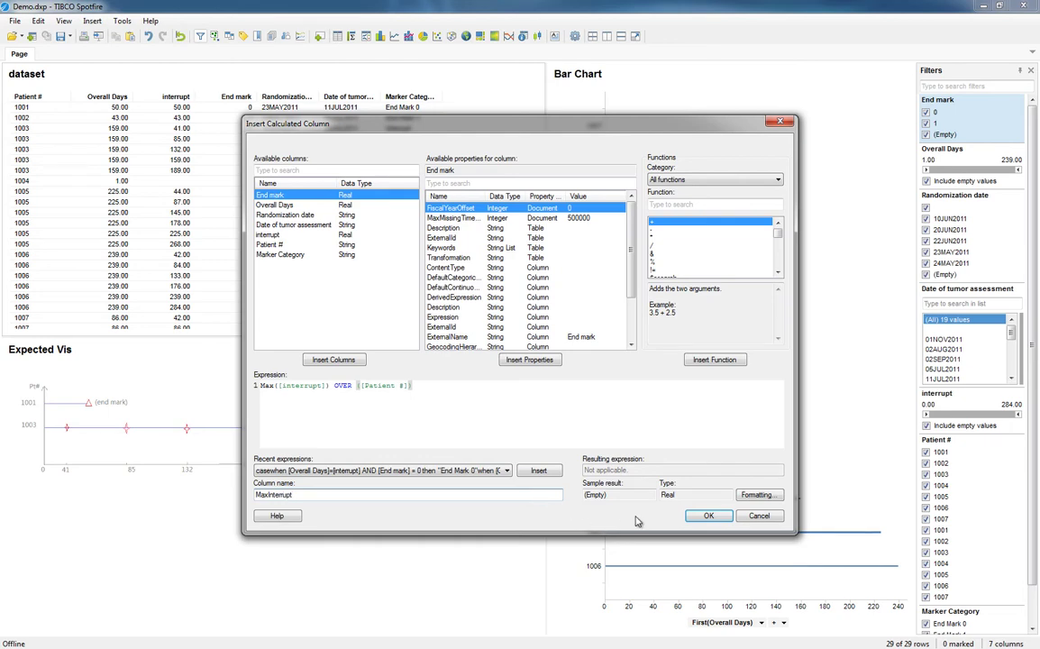
pyautogui.click(707, 517)
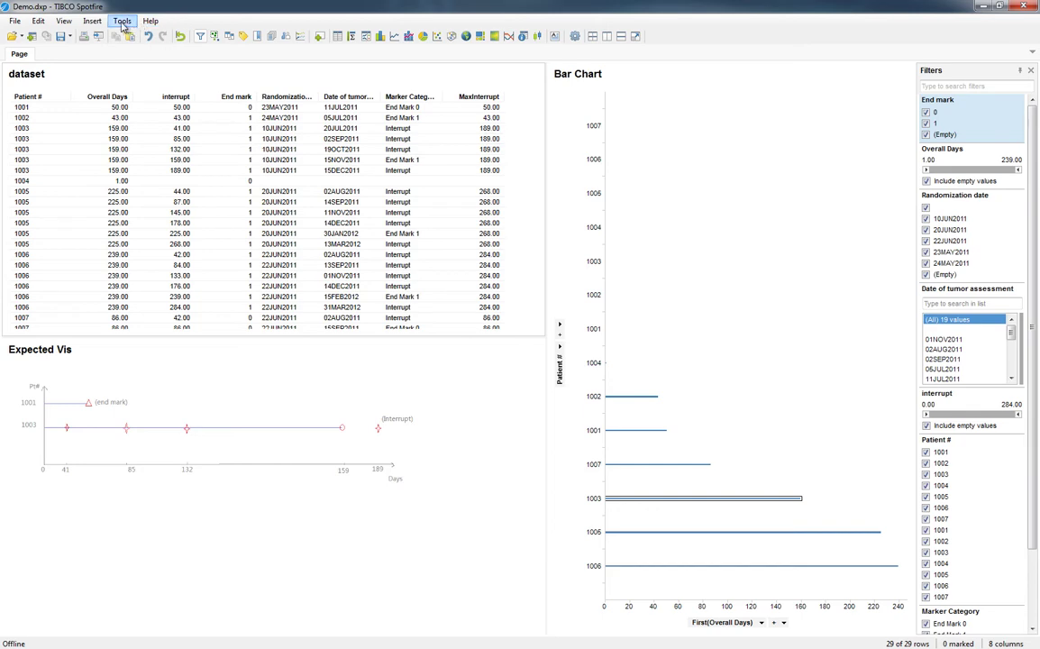
# Step: Create an InterruptRank calculated column with Rank([MaxInterrupt])
pyautogui.click(92, 22)
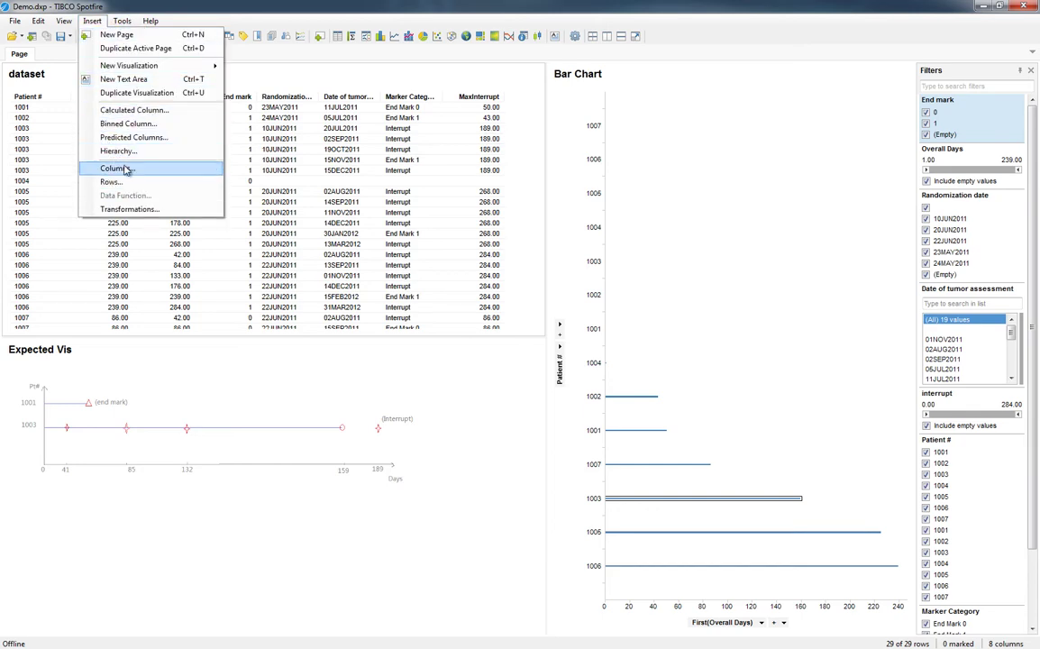
pyautogui.click(157, 110)
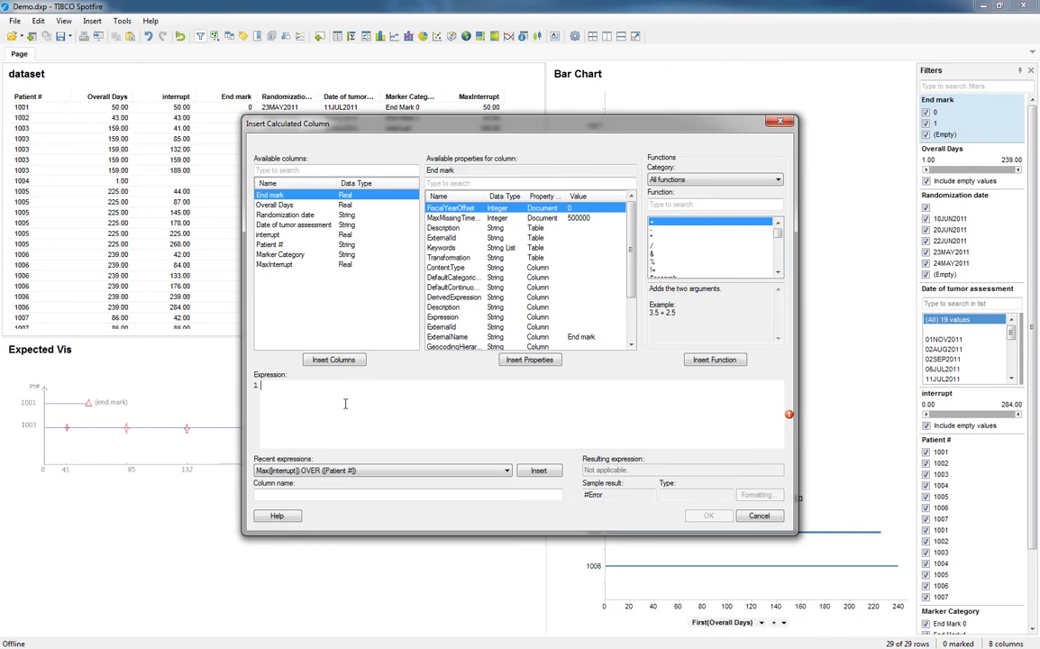
pyautogui.write('Rank(')
pyautogui.hotkey('ctrl', 'space')
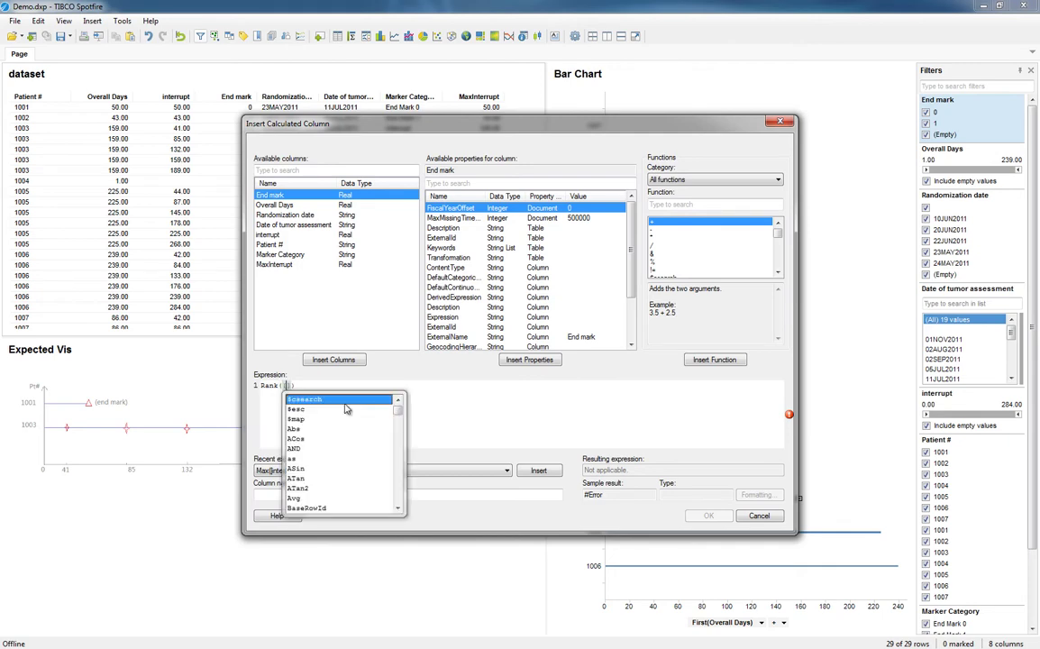
pyautogui.write('Max')
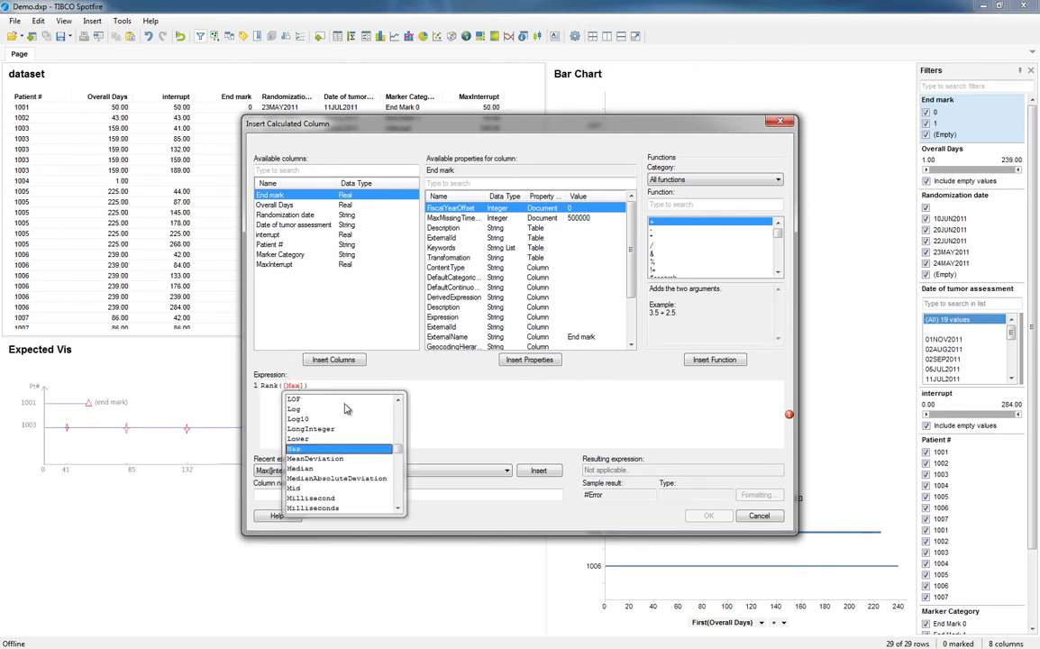
pyautogui.write('Interru')
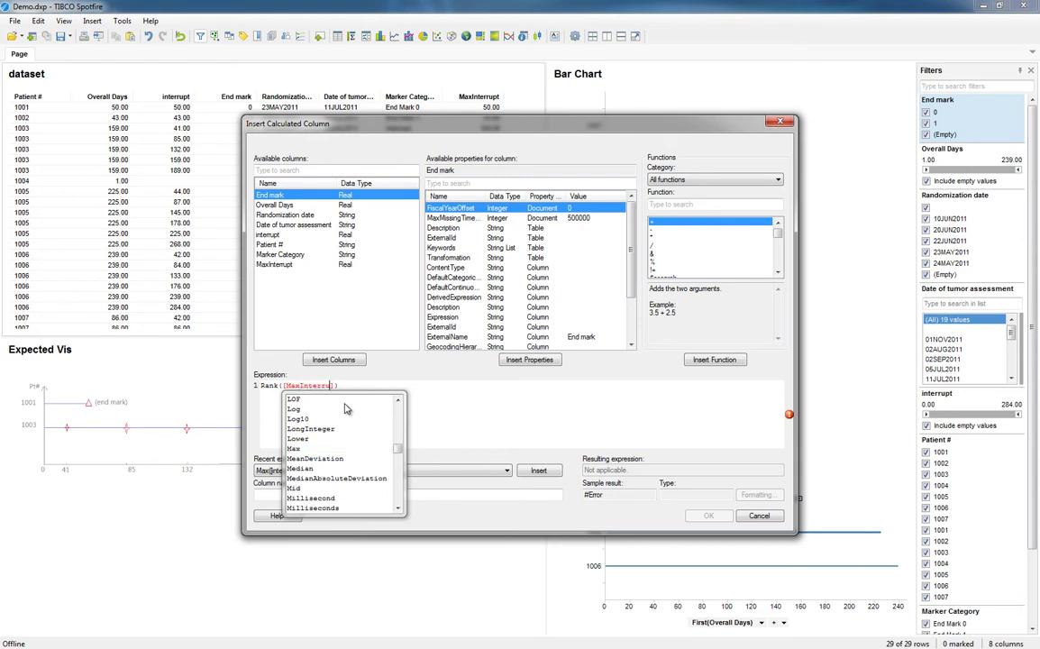
pyautogui.write('pt')
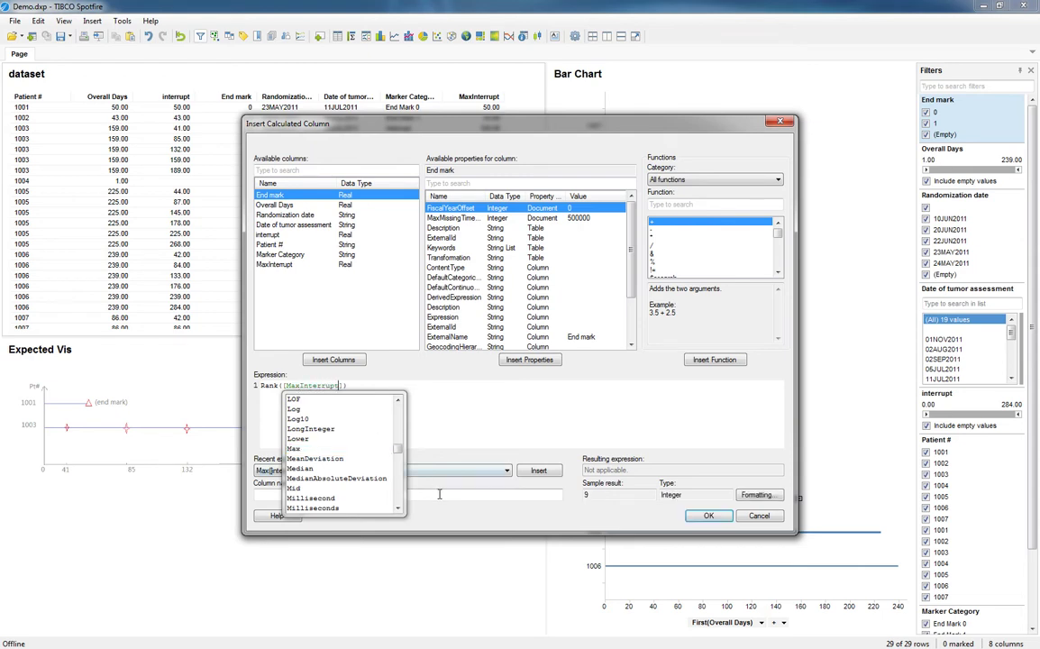
pyautogui.click(439, 494)
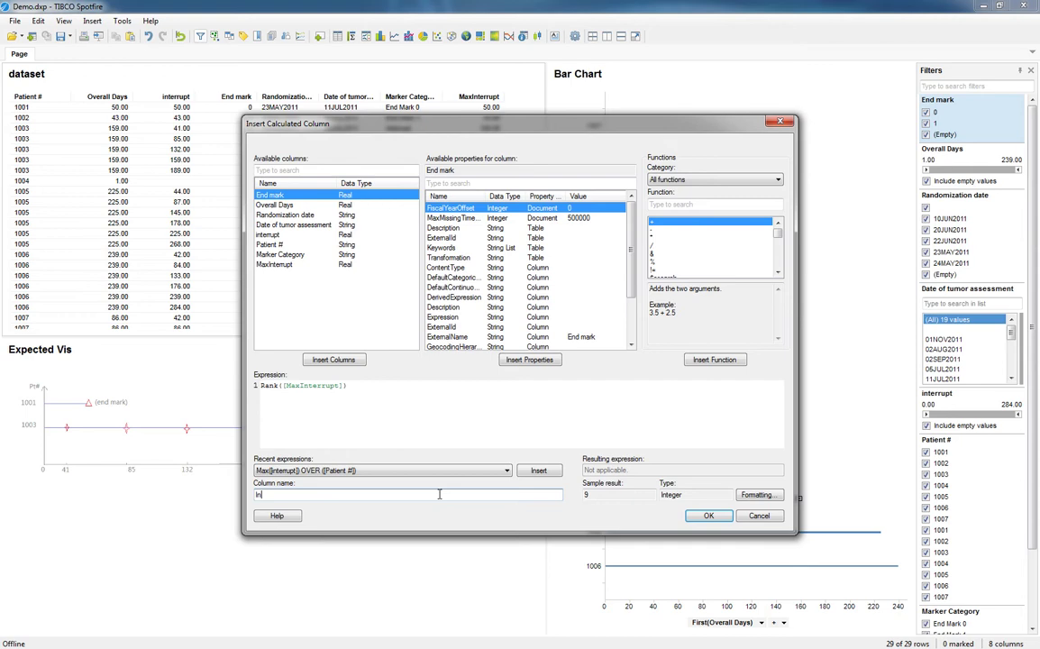
pyautogui.write('InterruptRank')
pyautogui.click(708, 516)
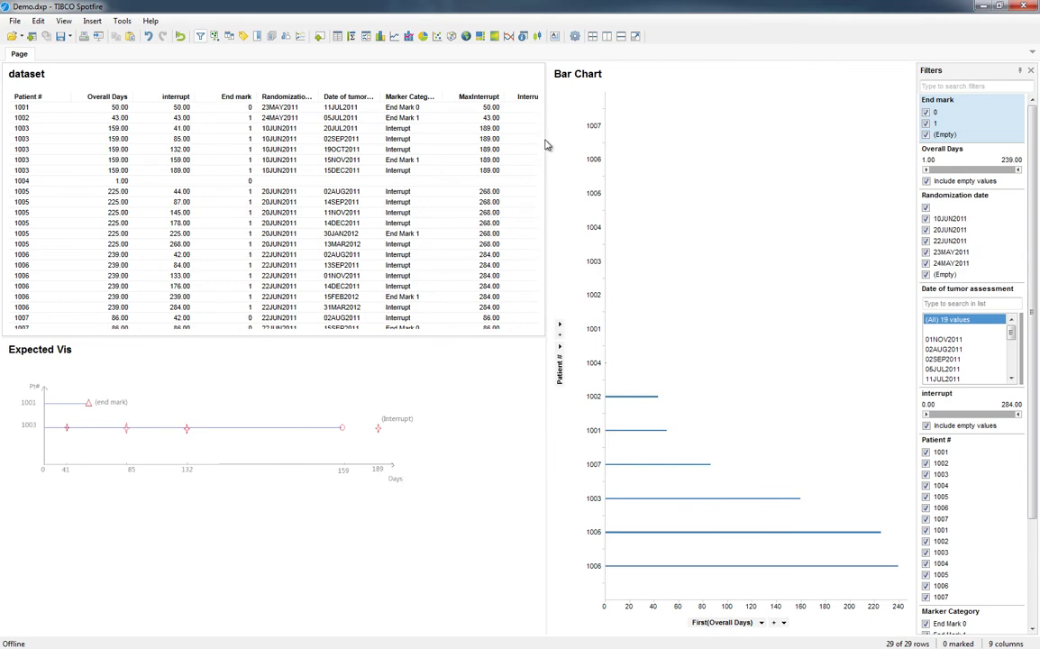
# Step: Widen the table panel and sort rows ascending by InterruptRank
pyautogui.moveTo(548, 142); pyautogui.dragTo(628, 144)
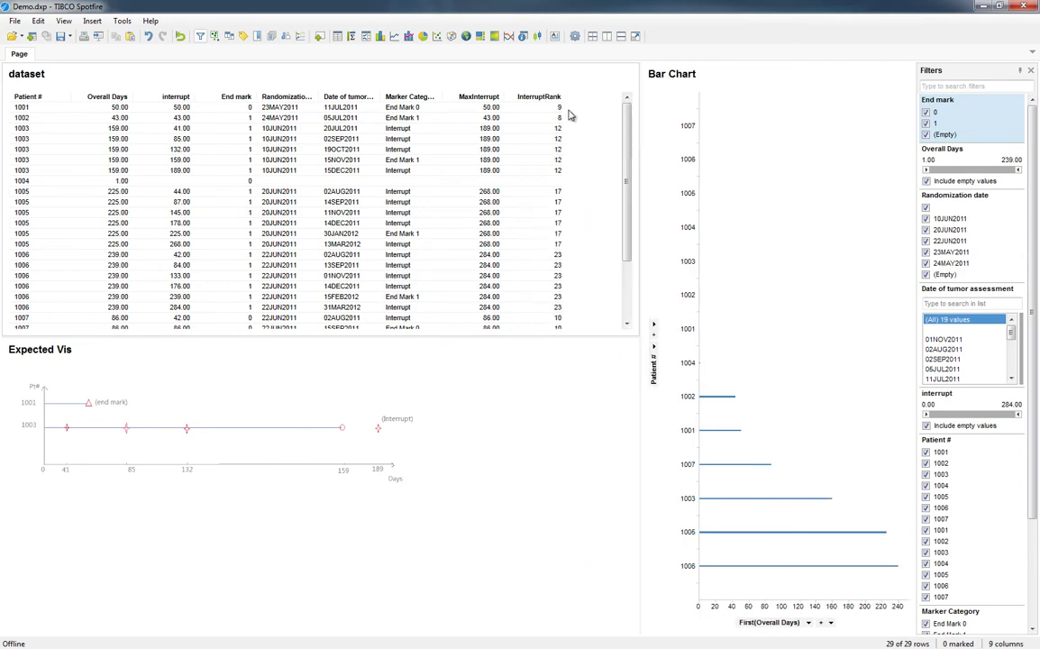
pyautogui.scroll(-3, 630, 157)
pyautogui.scroll(3, 630, 156)
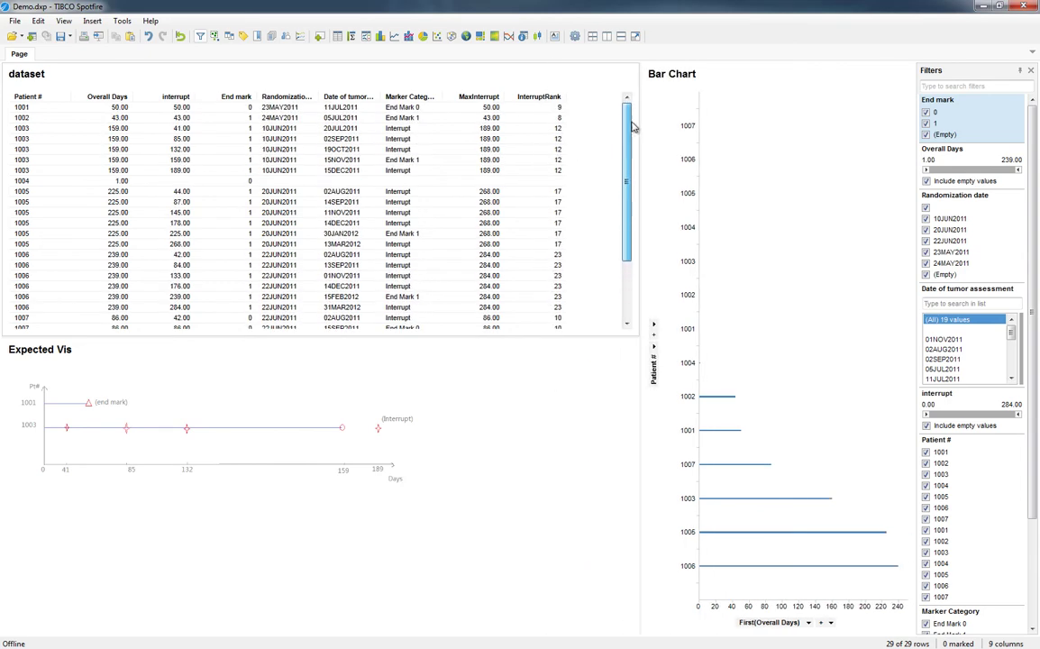
pyautogui.click(511, 152)
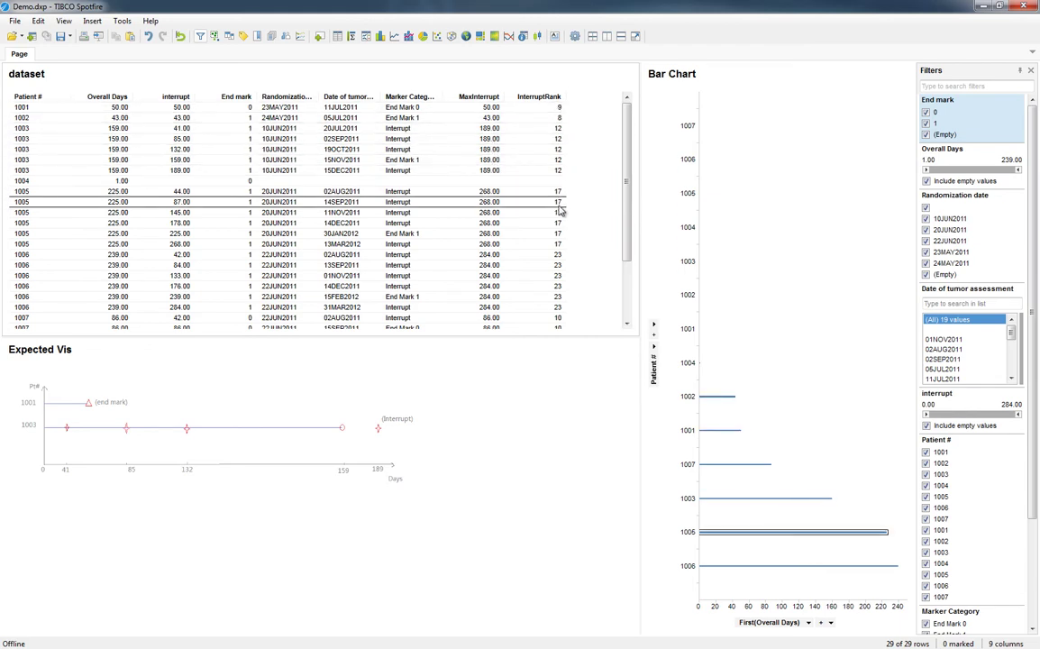
pyautogui.click(547, 99)
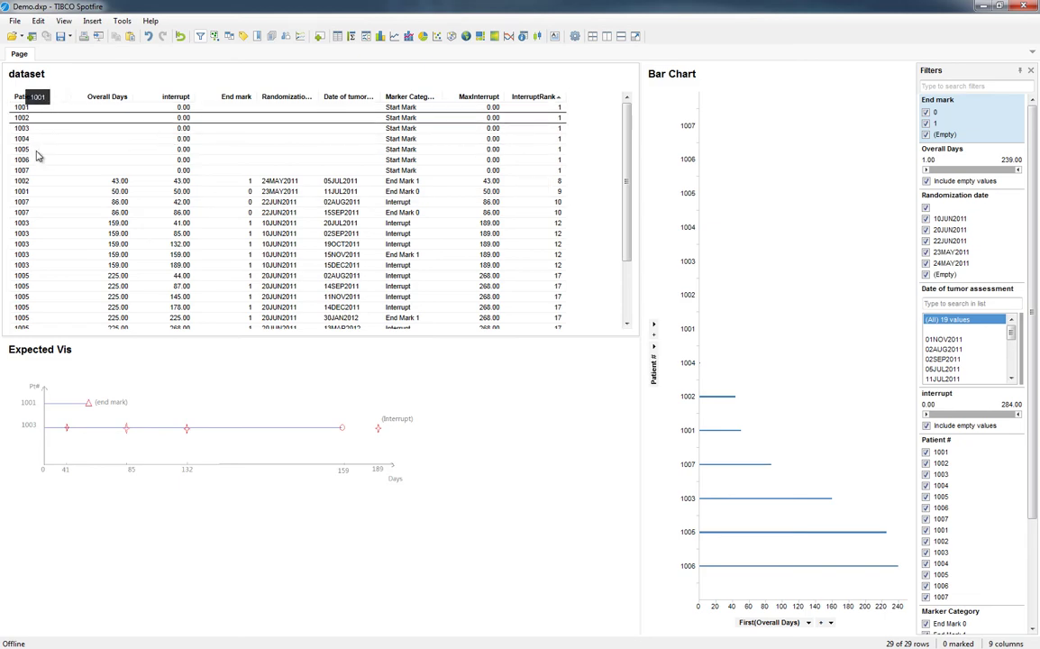
# Step: Create Ranked Patient # as [InterruptRank]&"-"&Trim([Patient #]) and widen the table
pyautogui.click(92, 21)
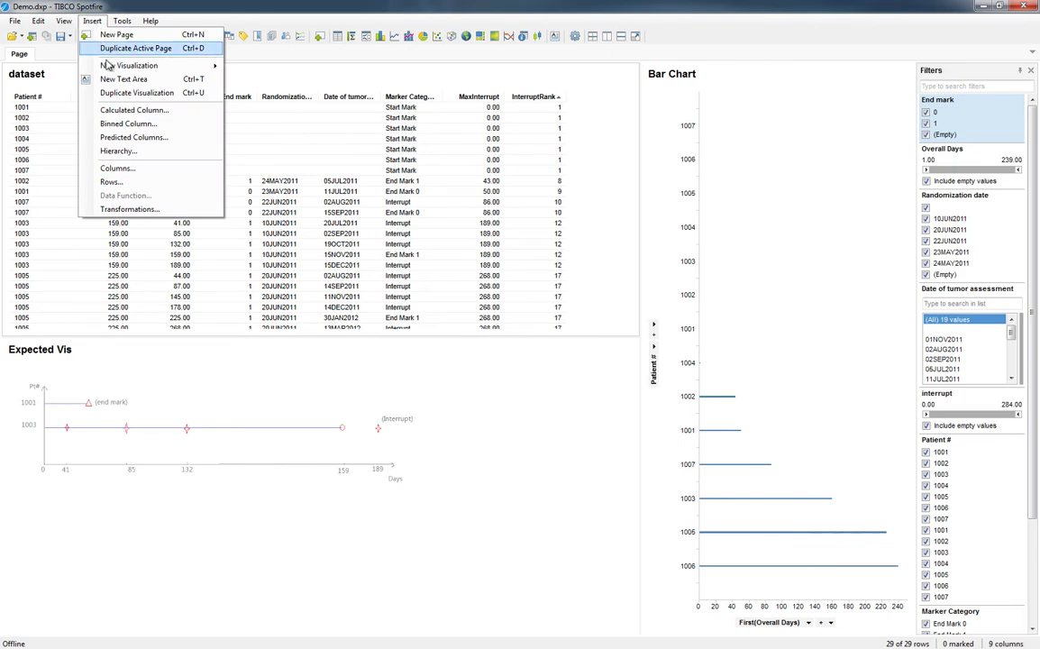
pyautogui.click(143, 111)
pyautogui.click(340, 494)
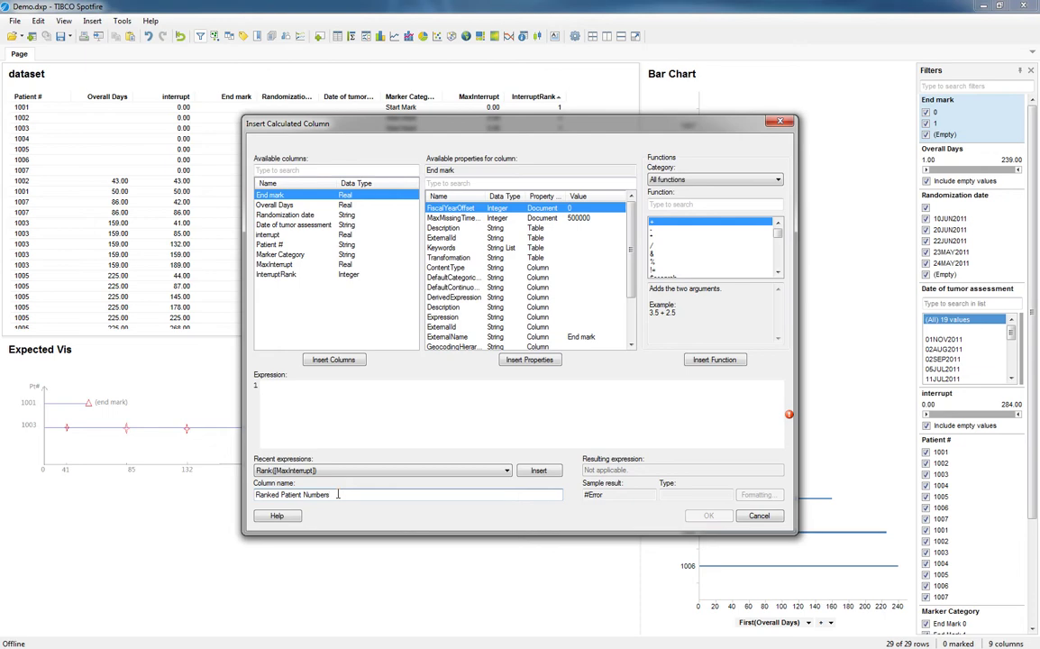
pyautogui.press('BackSpace')
pyautogui.press('BackSpace')
pyautogui.press('BackSpace')
pyautogui.press('BackSpace')
pyautogui.press('BackSpace')
pyautogui.press('BackSpace')
pyautogui.click(307, 402)
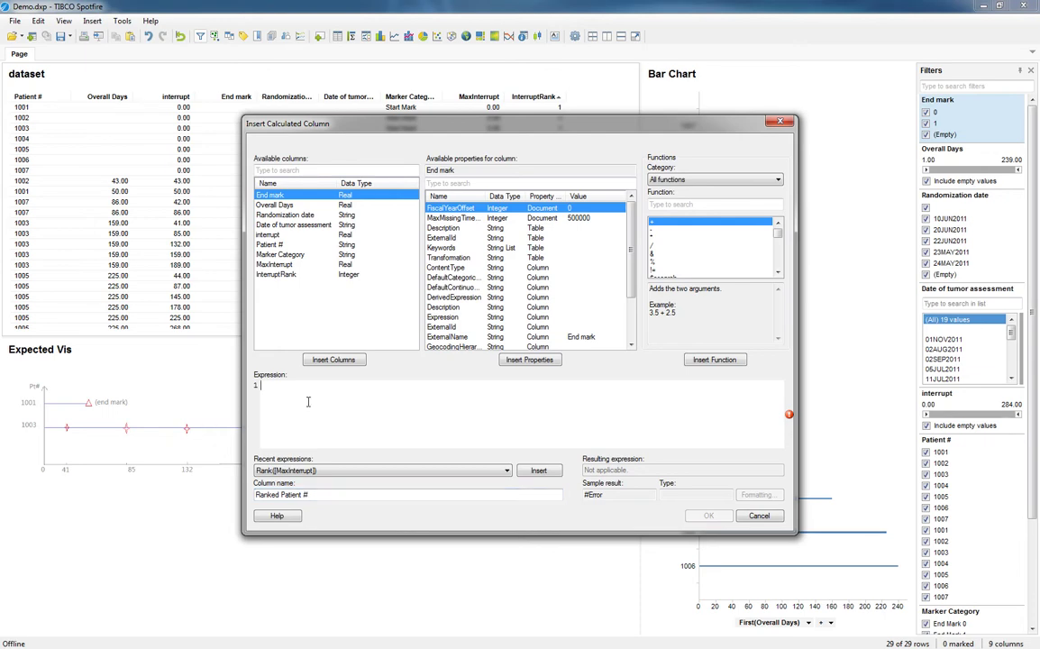
pyautogui.doubleClick(291, 275)
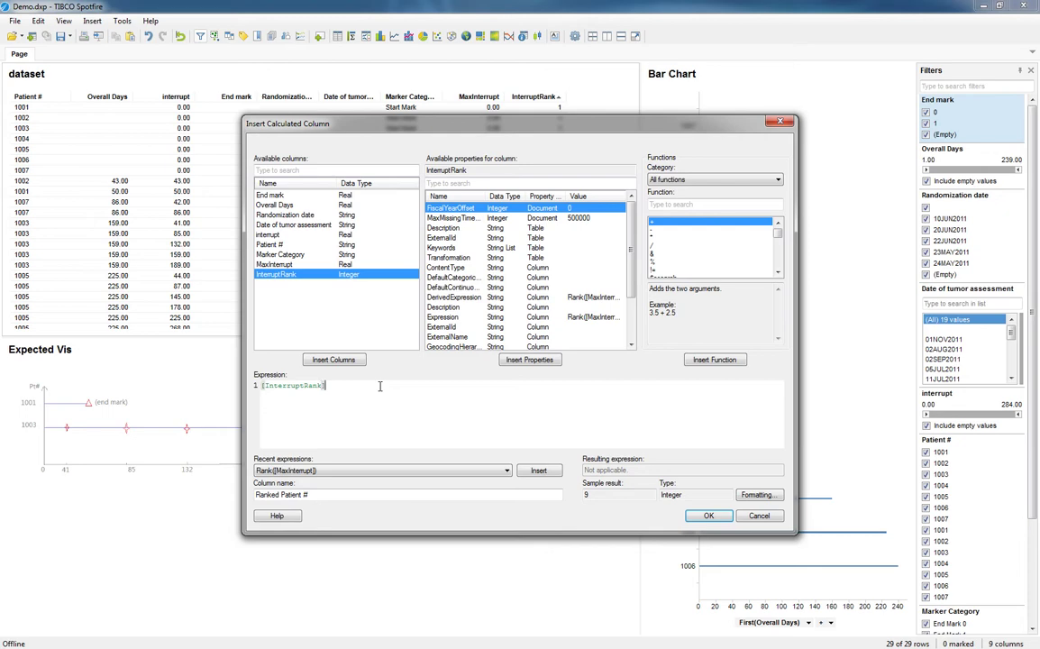
pyautogui.write('&"-')
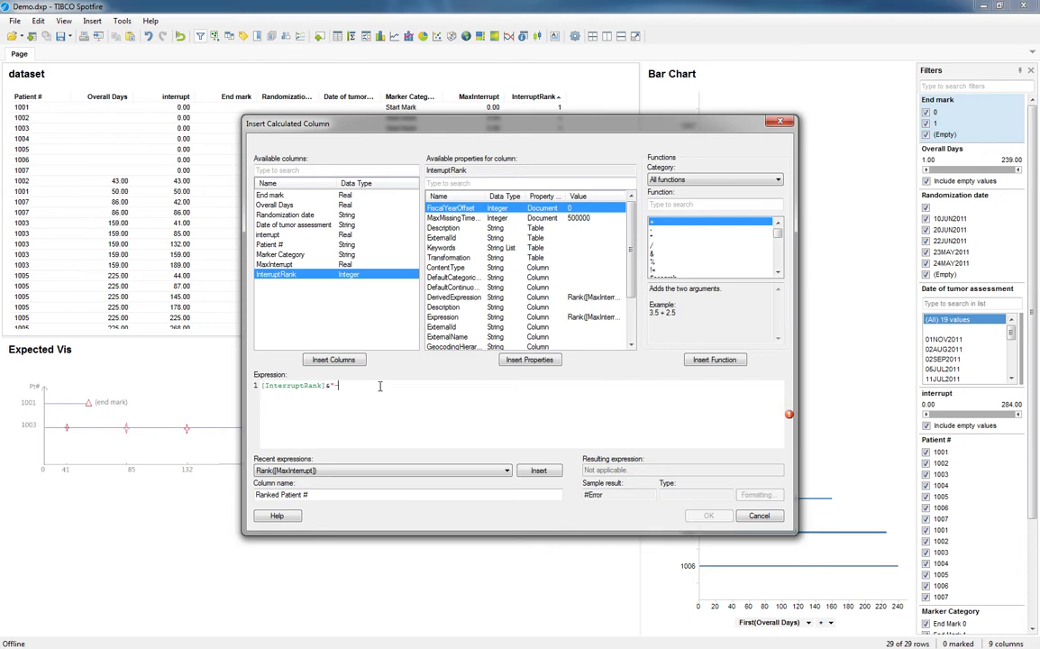
pyautogui.write('"')
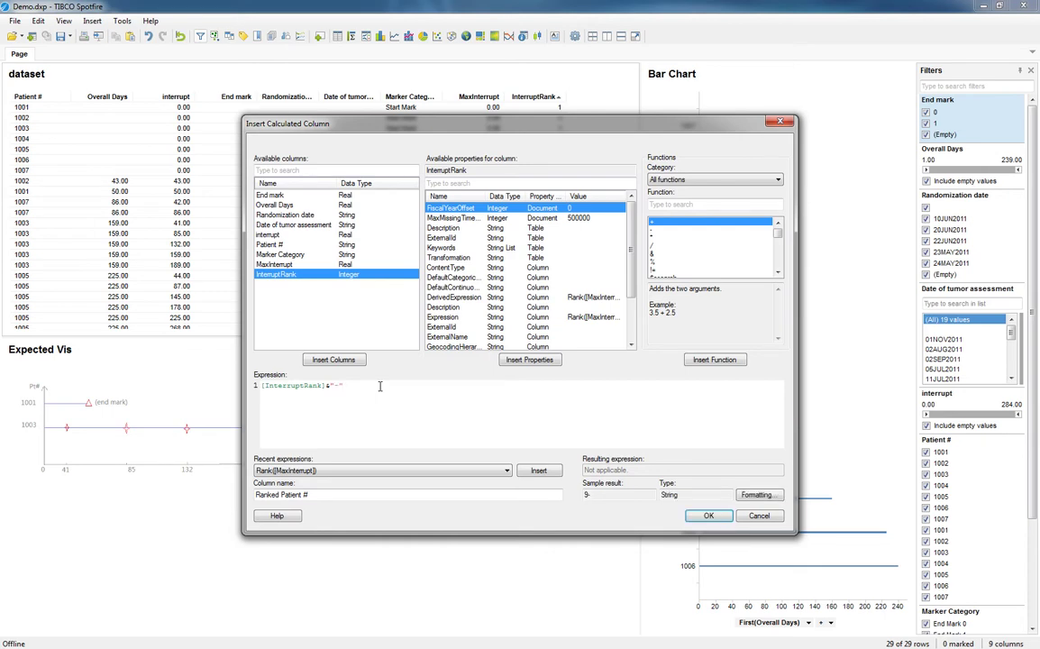
pyautogui.write('&Trim(')
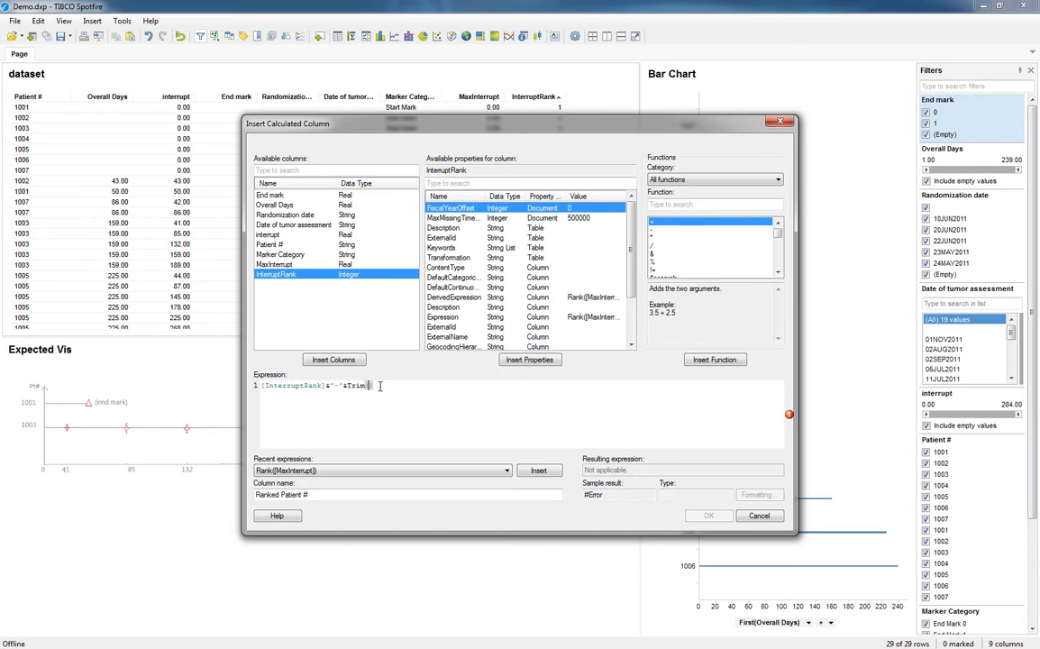
pyautogui.write('[')
pyautogui.press('Down')
pyautogui.press('Down')
pyautogui.press('Return')
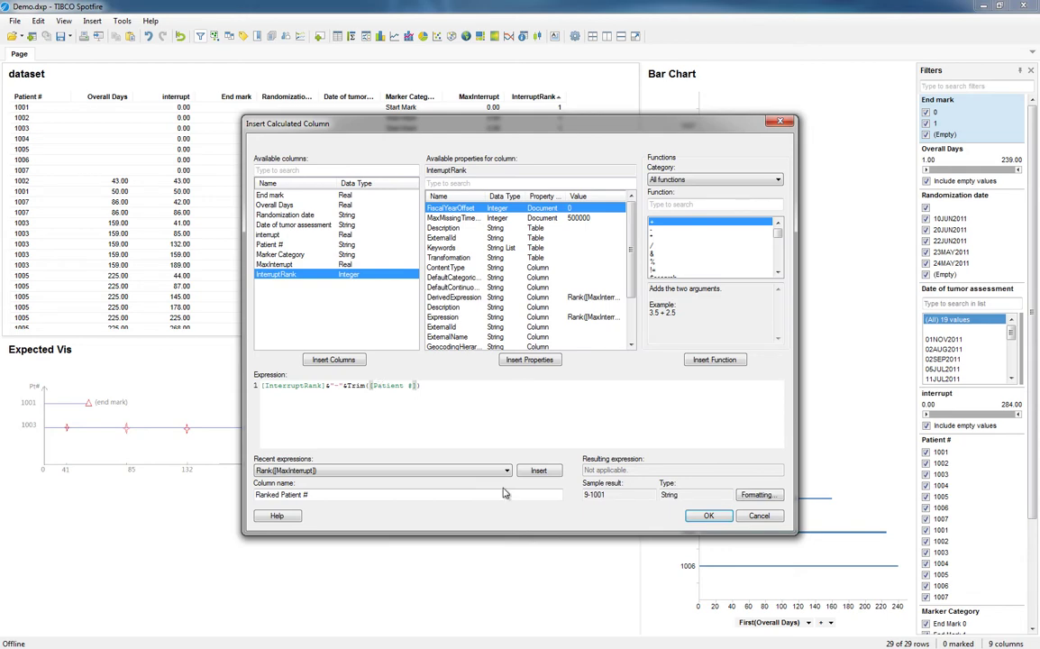
pyautogui.click(706, 517)
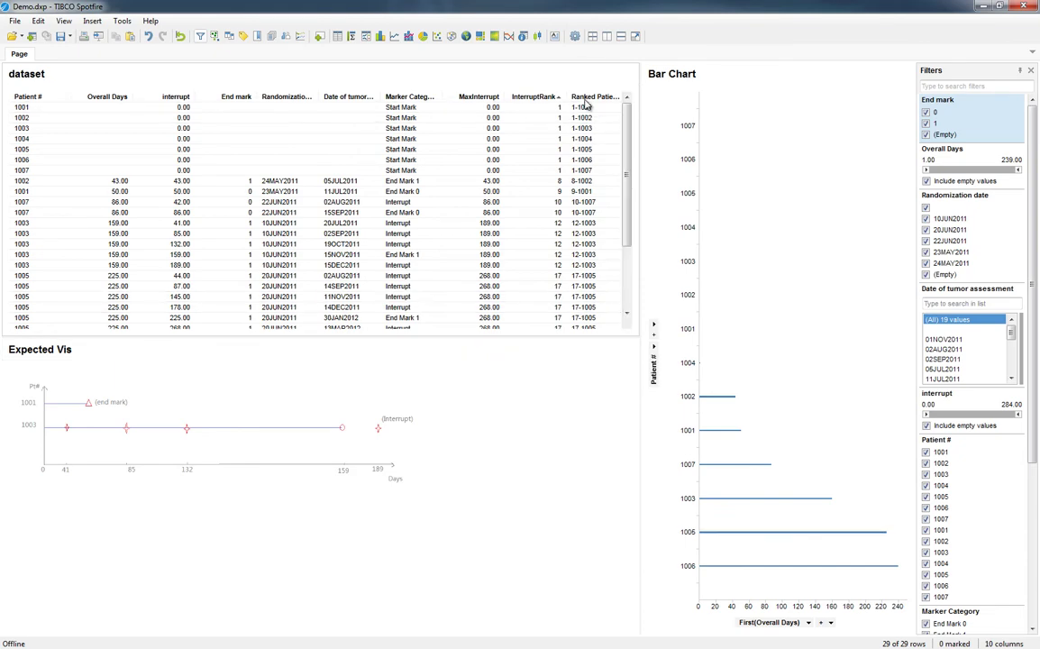
pyautogui.moveTo(641, 112); pyautogui.dragTo(659, 84)
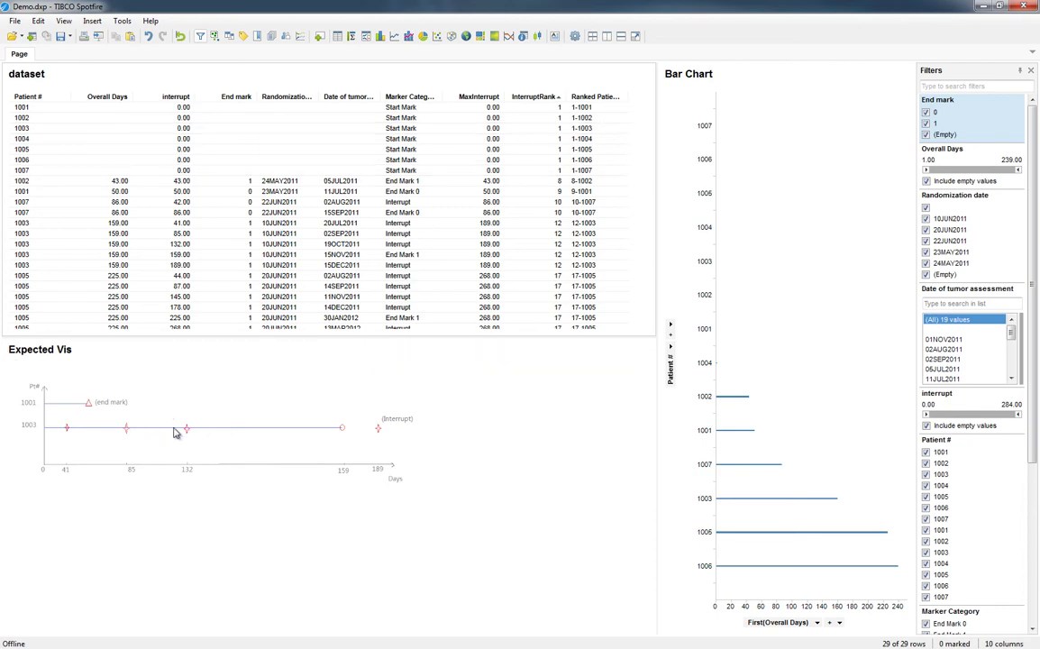
# Step: Add a new page with a scatter plot of Ranked Patient # (Y) against interrupt (X)
pyautogui.rightClick(49, 56)
pyautogui.click(69, 80)
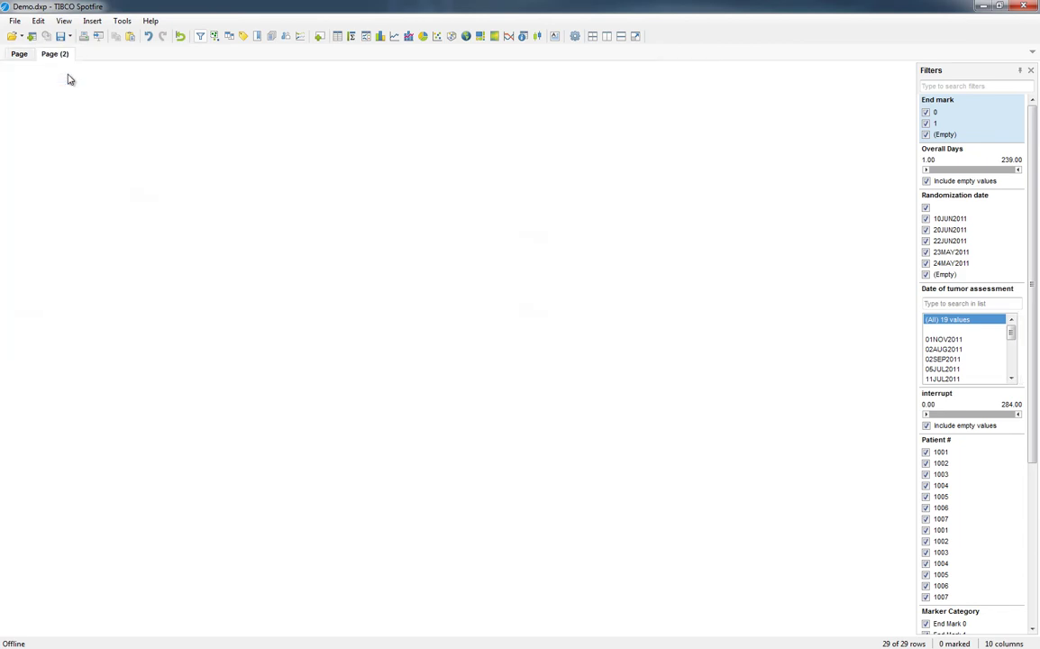
pyautogui.click(437, 39)
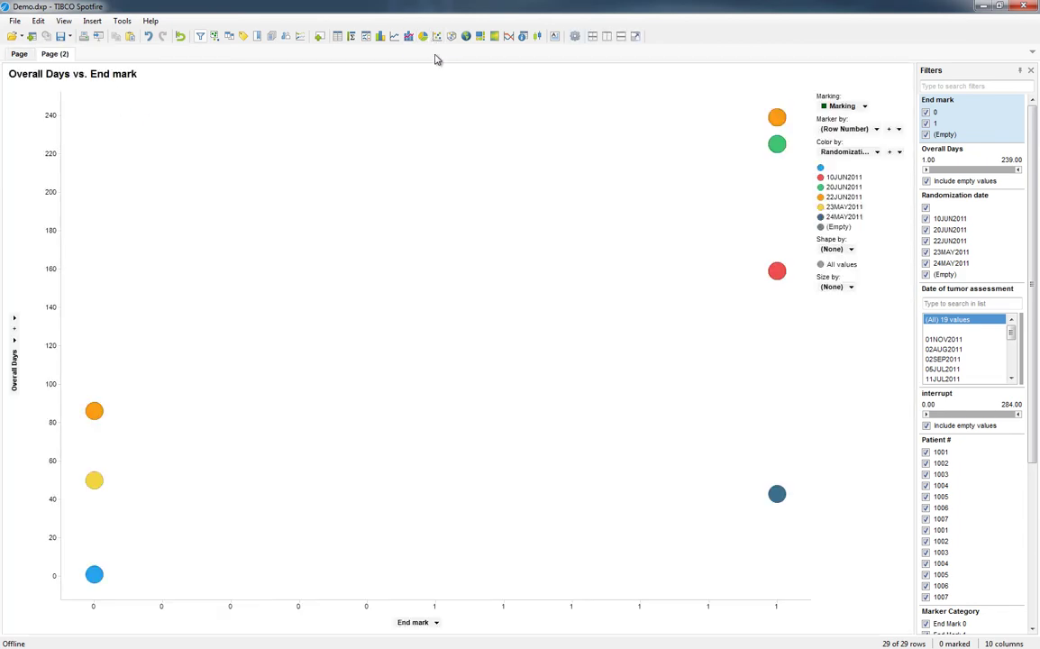
pyautogui.click(433, 623)
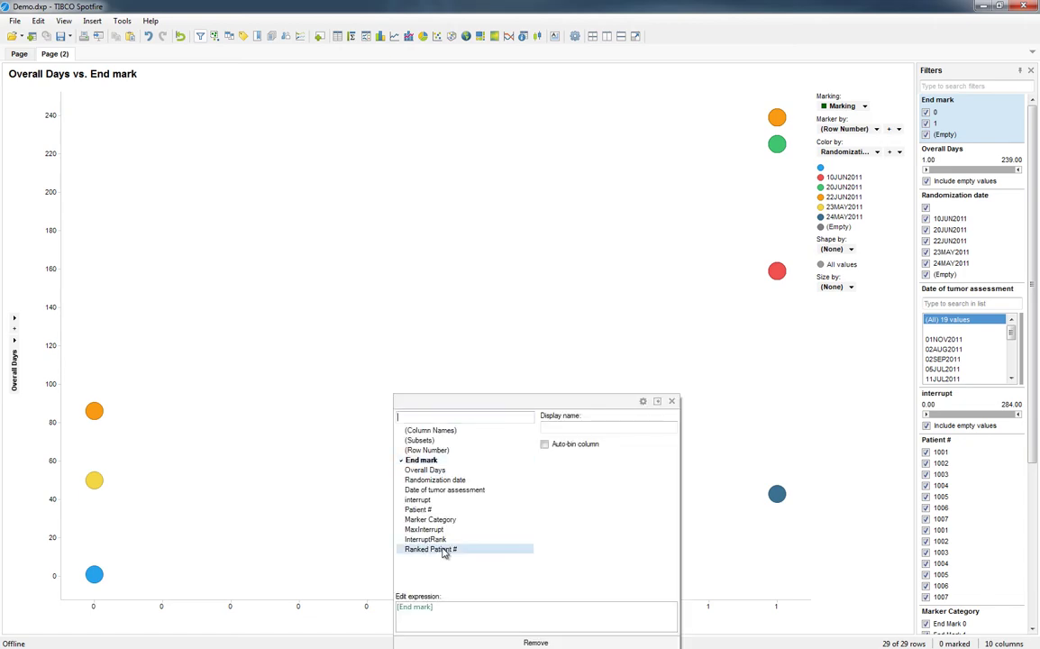
pyautogui.click(429, 500)
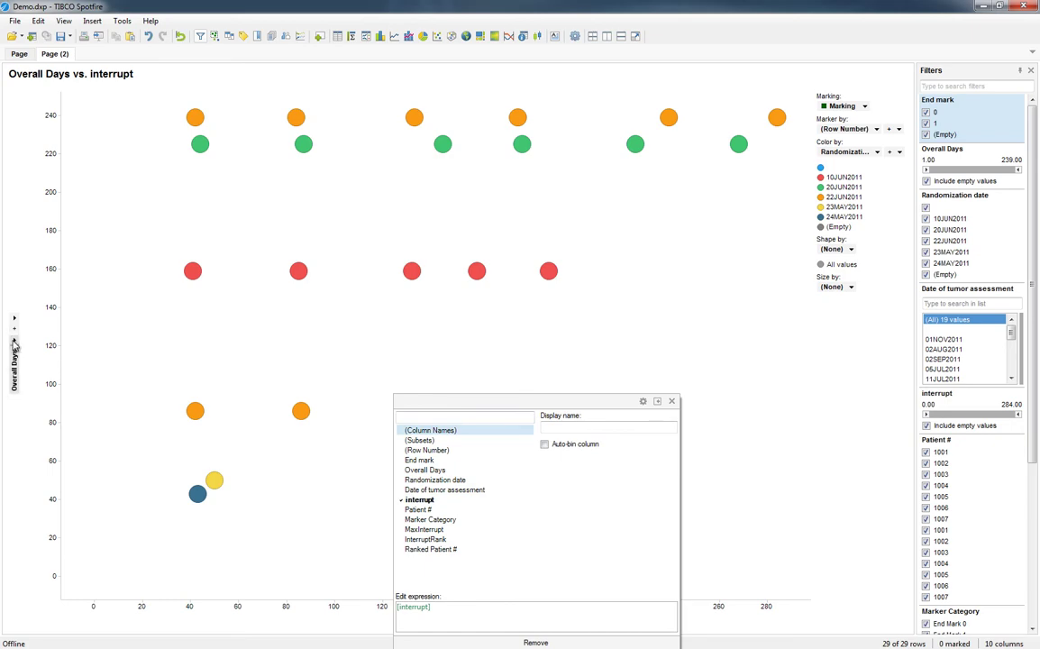
pyautogui.click(13, 346)
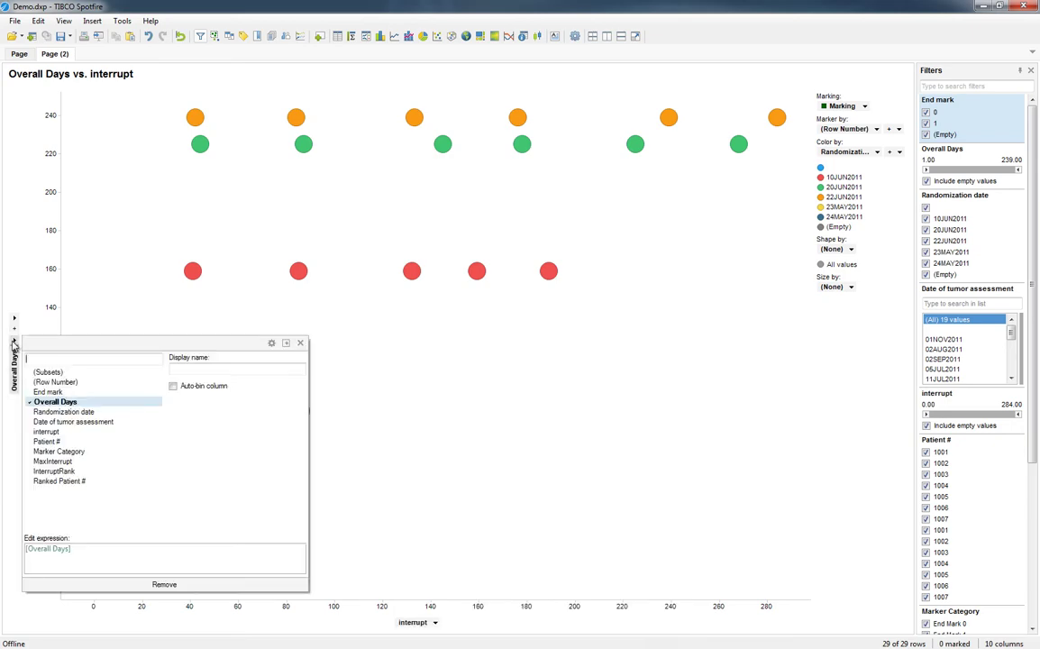
pyautogui.click(59, 481)
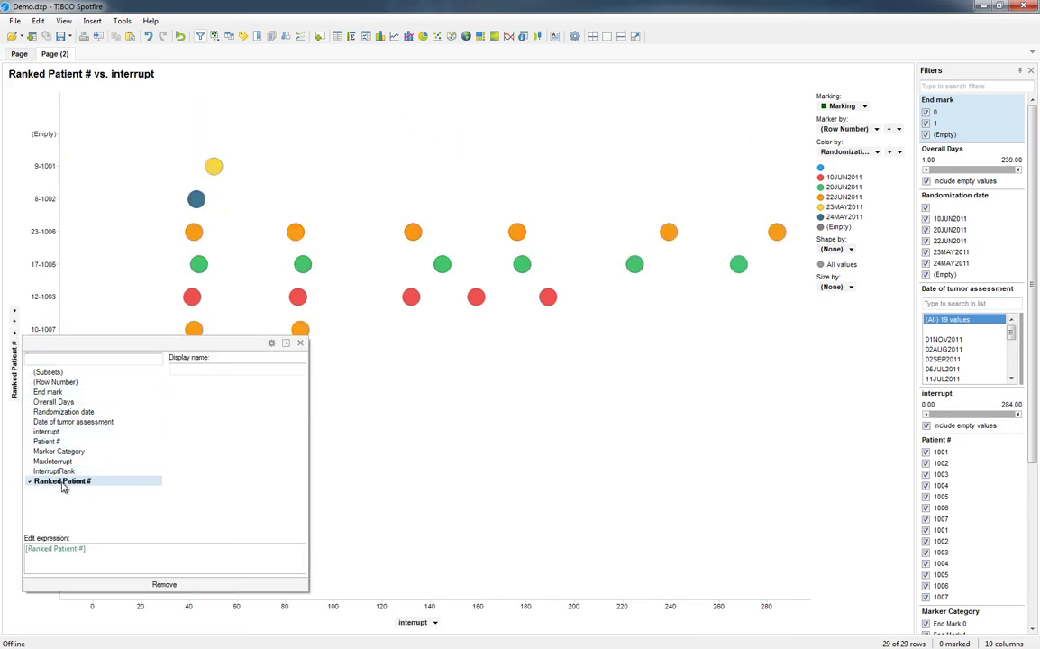
# Step: Inspect the Ranked Patient # column's sort order in Column Properties, then cancel
pyautogui.click(38, 20)
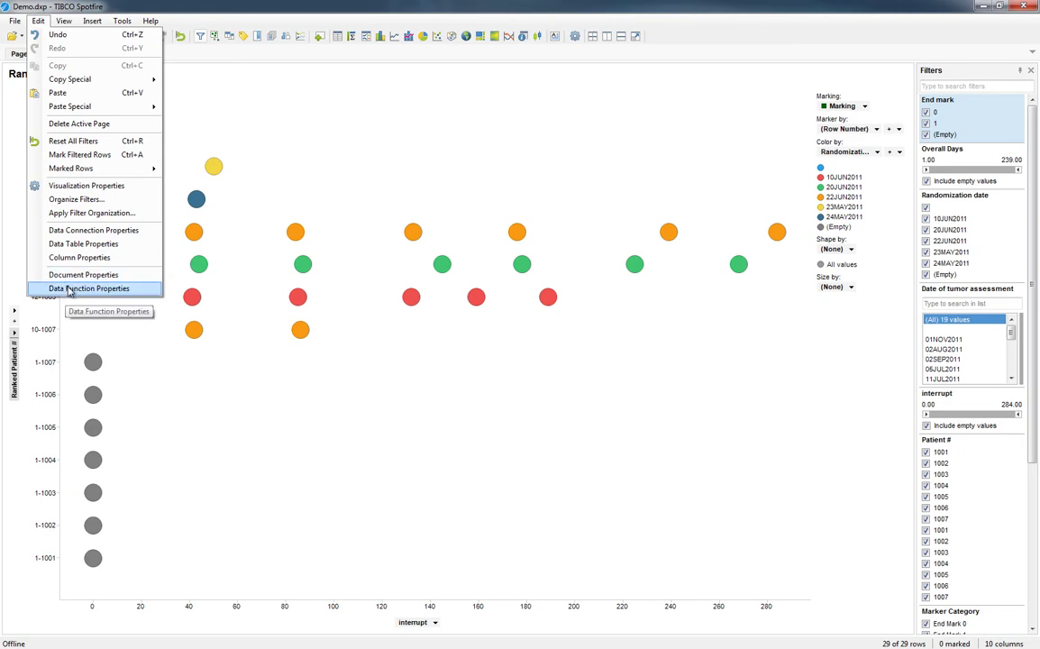
pyautogui.click(77, 258)
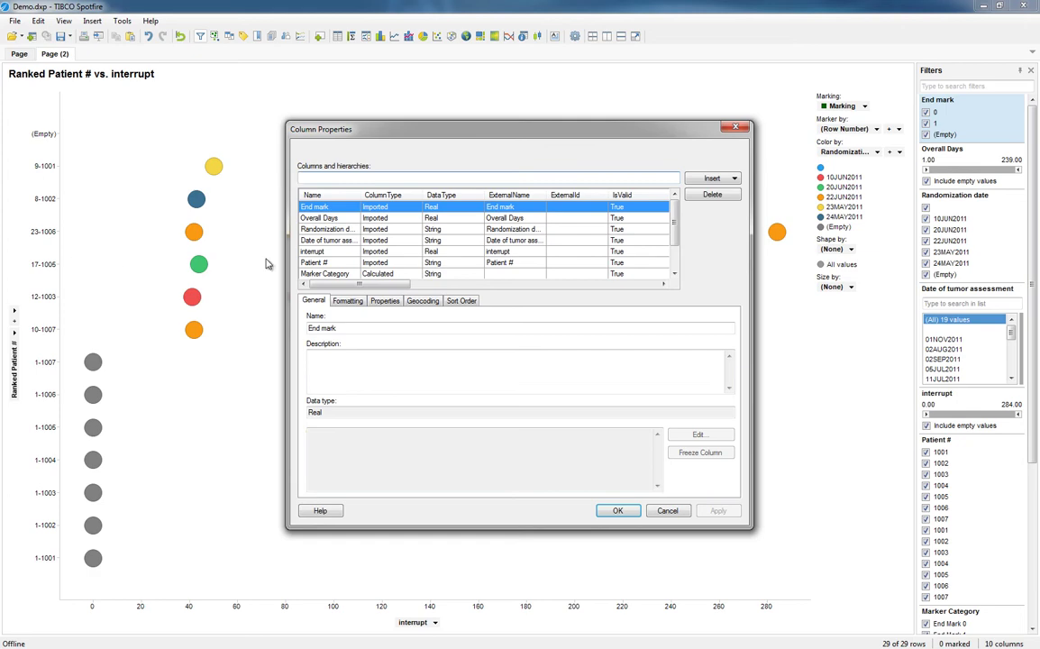
pyautogui.scroll(-2, 379, 257)
pyautogui.click(361, 264)
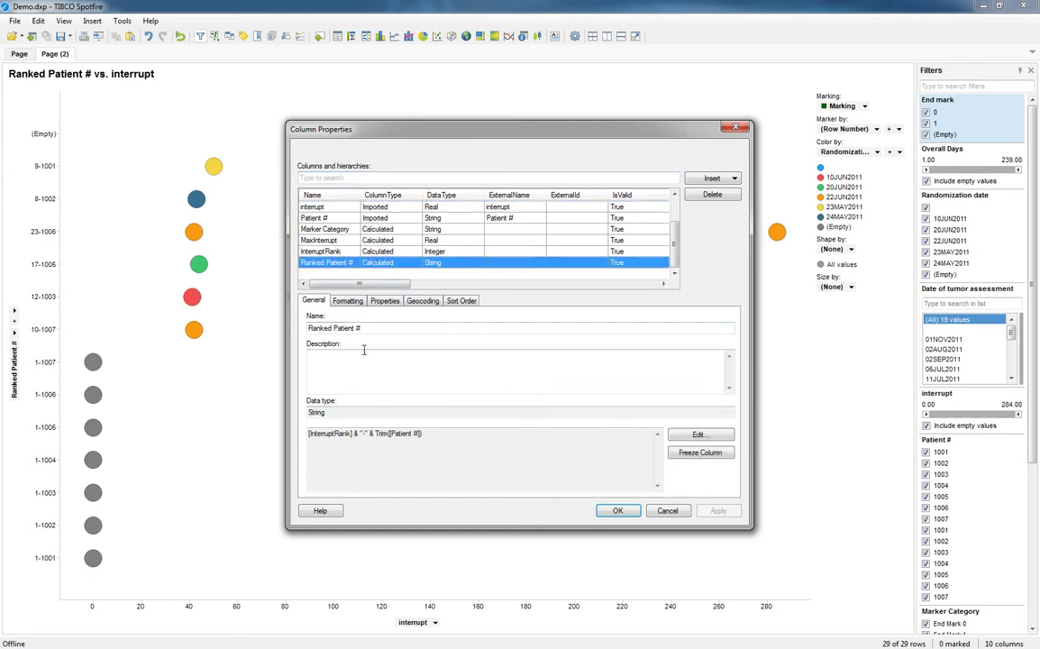
pyautogui.click(461, 300)
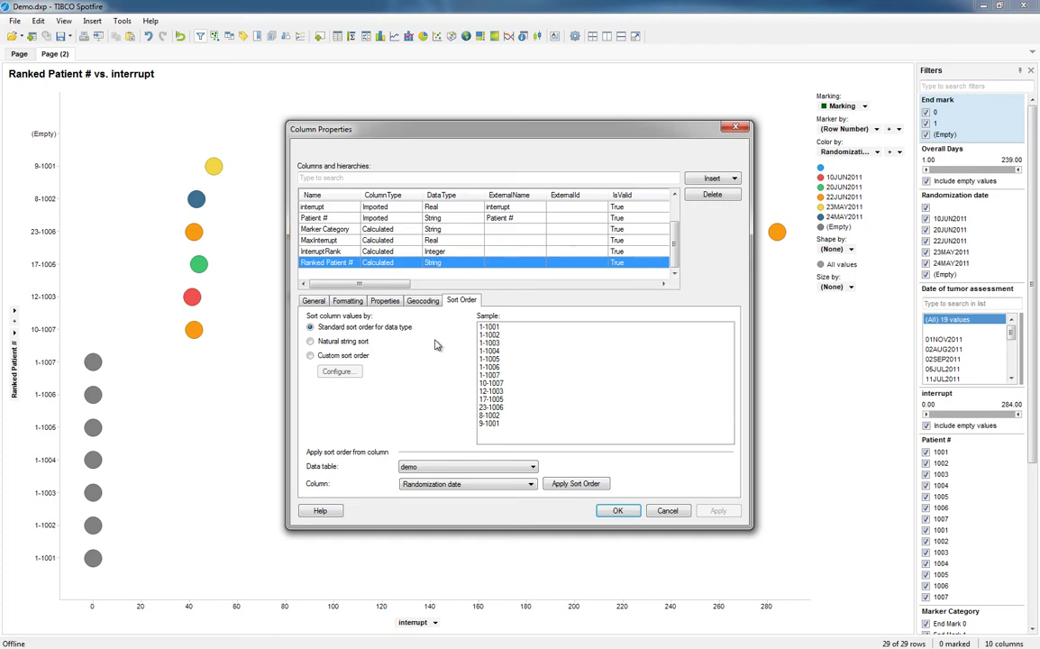
pyautogui.click(667, 511)
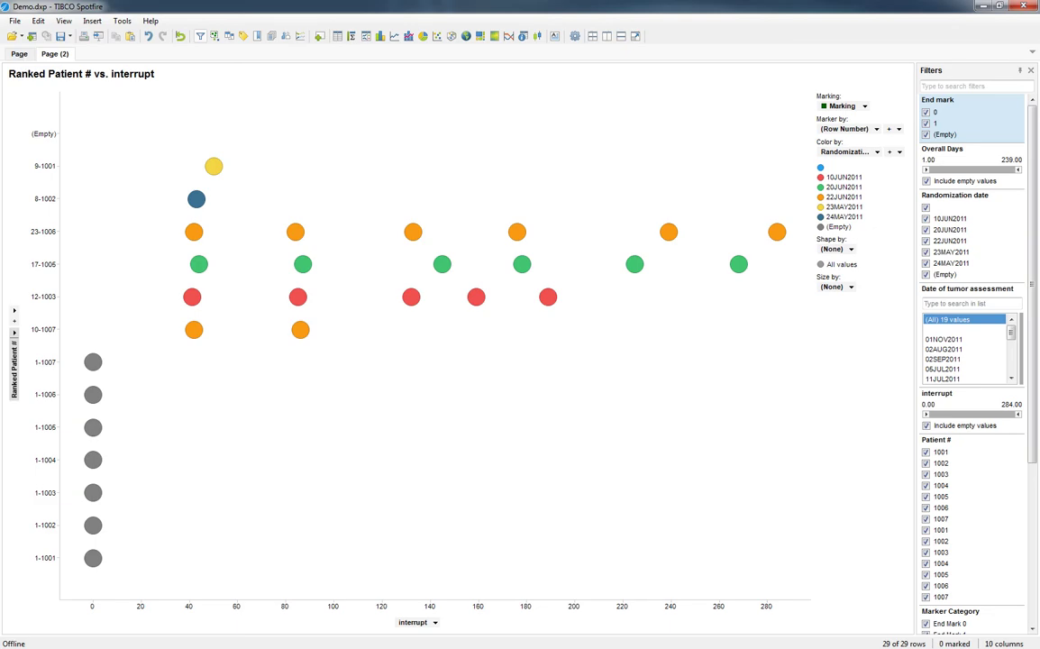
# Step: Back on the first page, delete the Ranked Patient # and InterruptRank columns in Column Properties
pyautogui.click(19, 54)
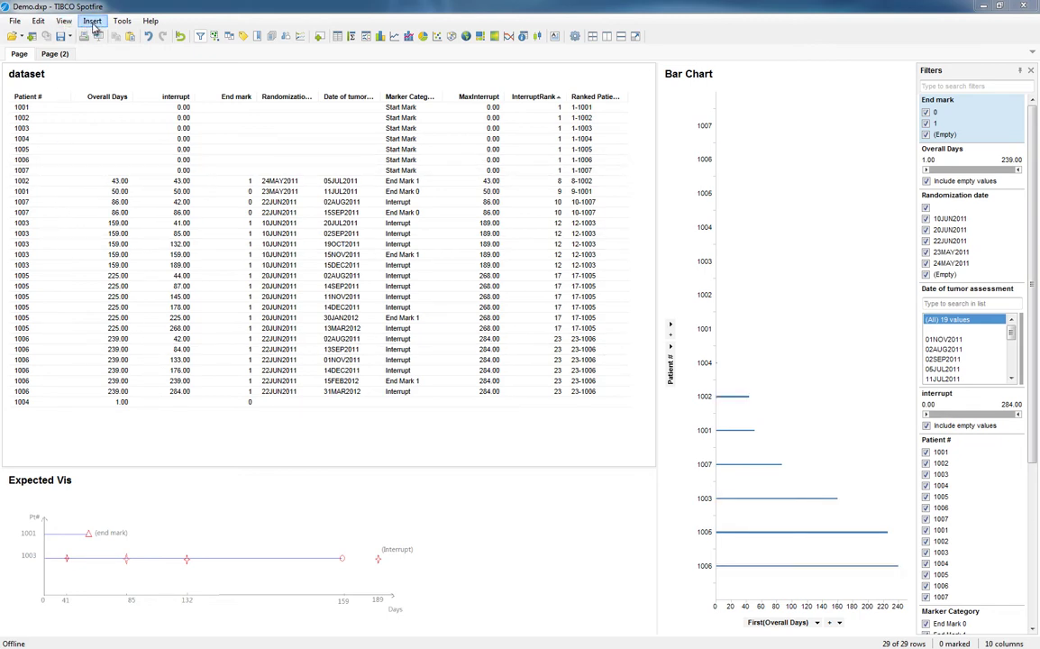
pyautogui.click(38, 21)
pyautogui.click(70, 257)
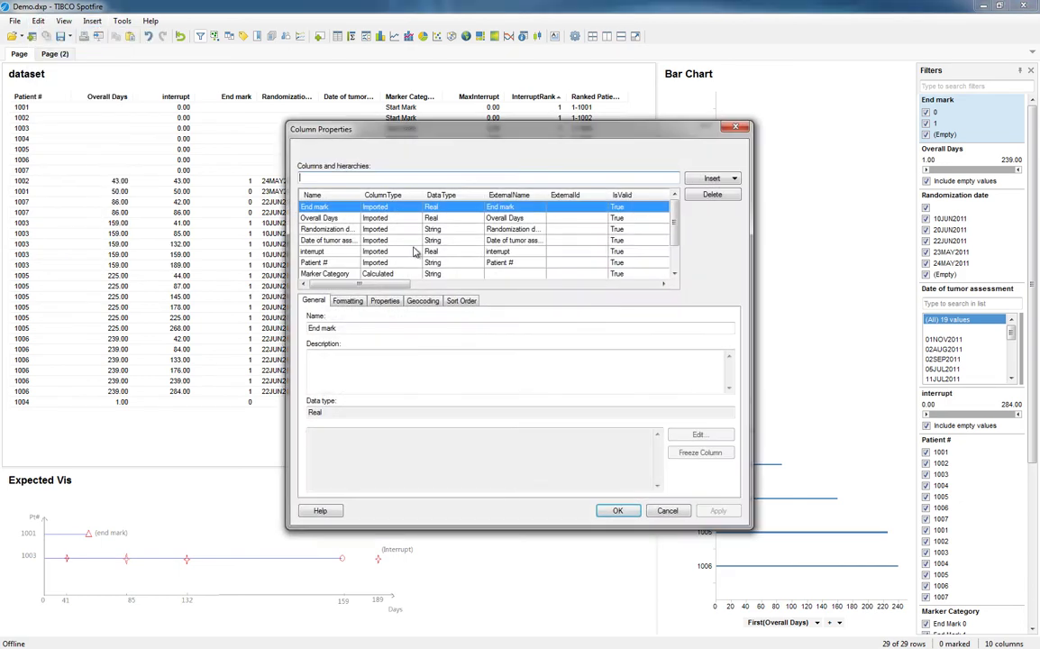
pyautogui.scroll(-2, 355, 226)
pyautogui.click(327, 262)
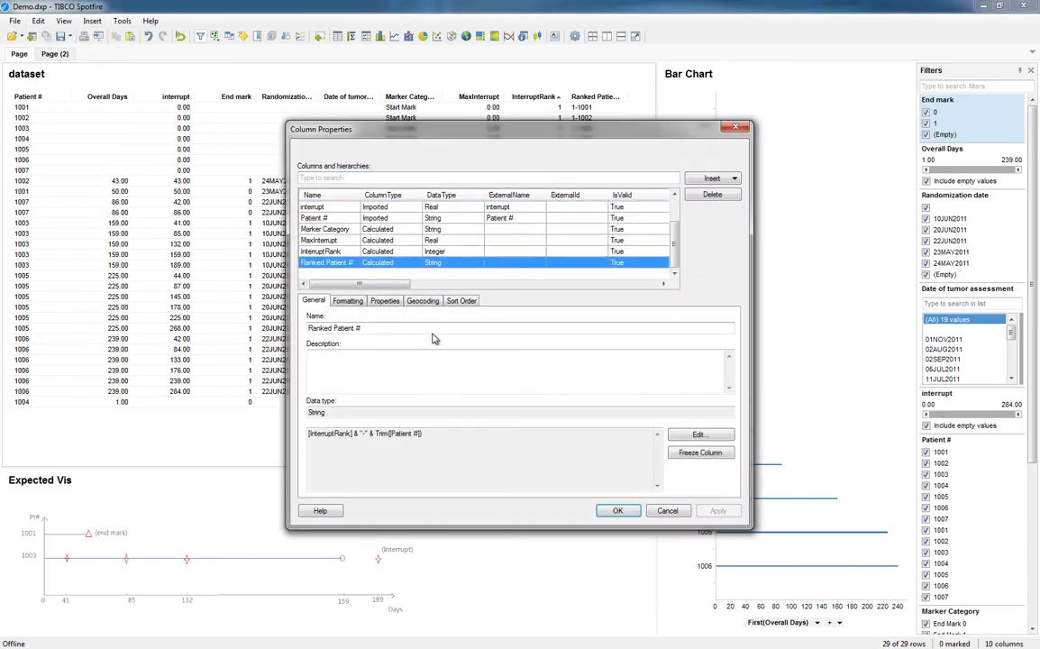
pyautogui.click(711, 195)
pyautogui.click(546, 374)
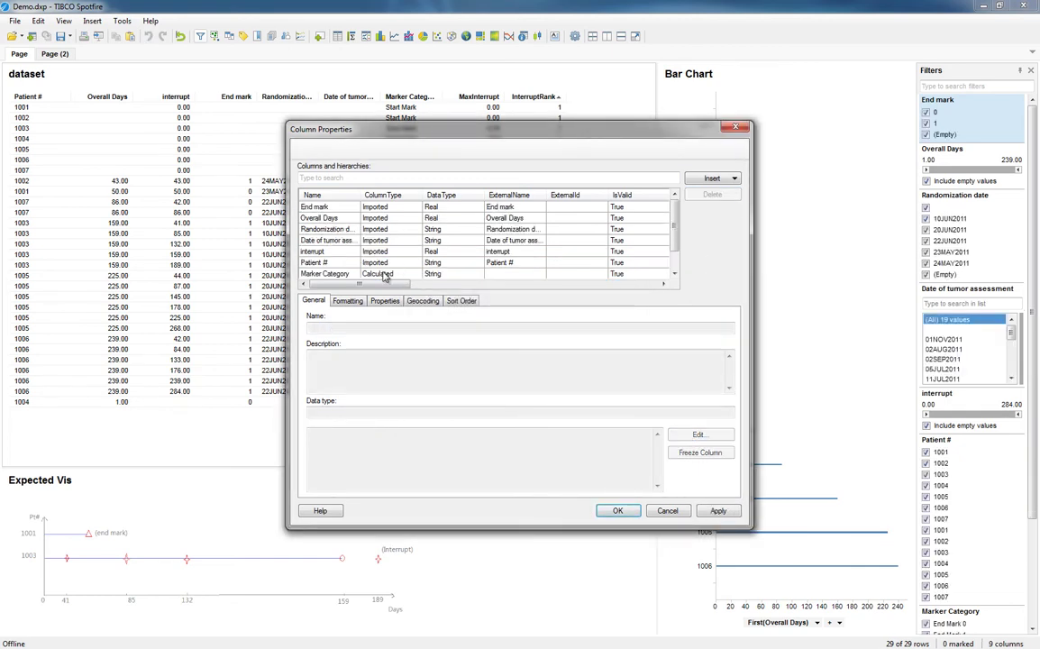
pyautogui.click(352, 261)
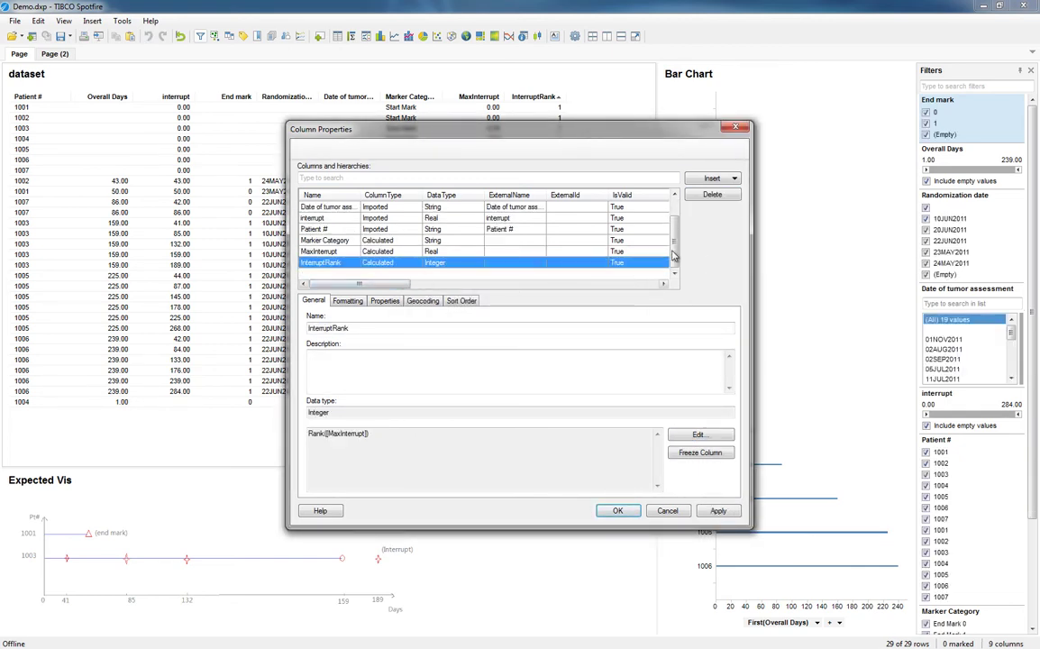
pyautogui.click(721, 195)
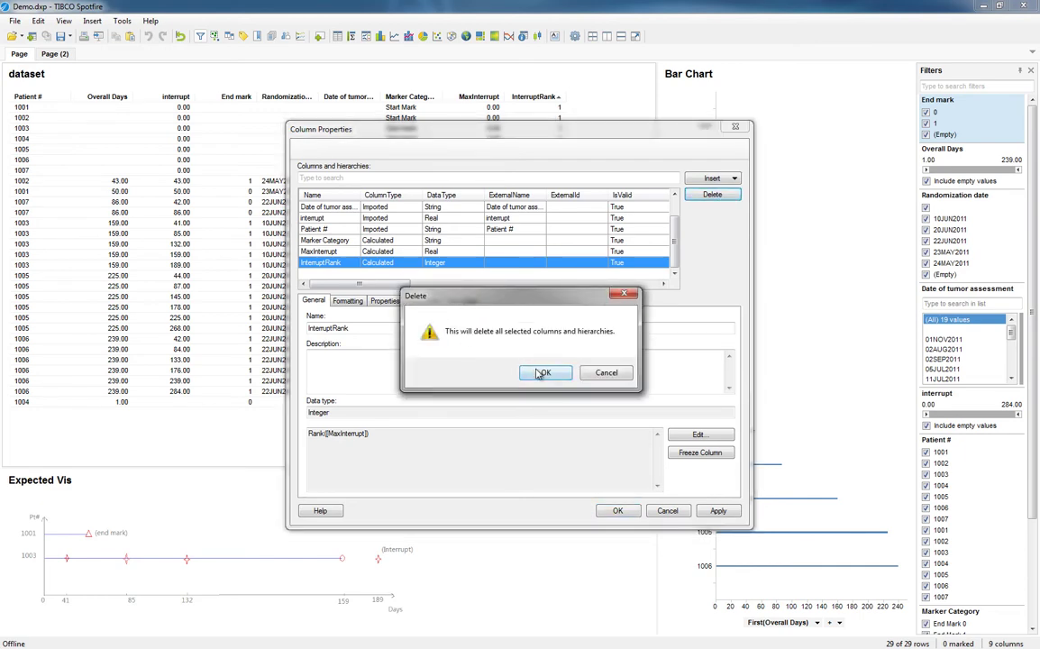
pyautogui.click(543, 374)
# Step: Review the Marker Category and MaxInterrupt expressions, then close Column Properties
pyautogui.click(329, 272)
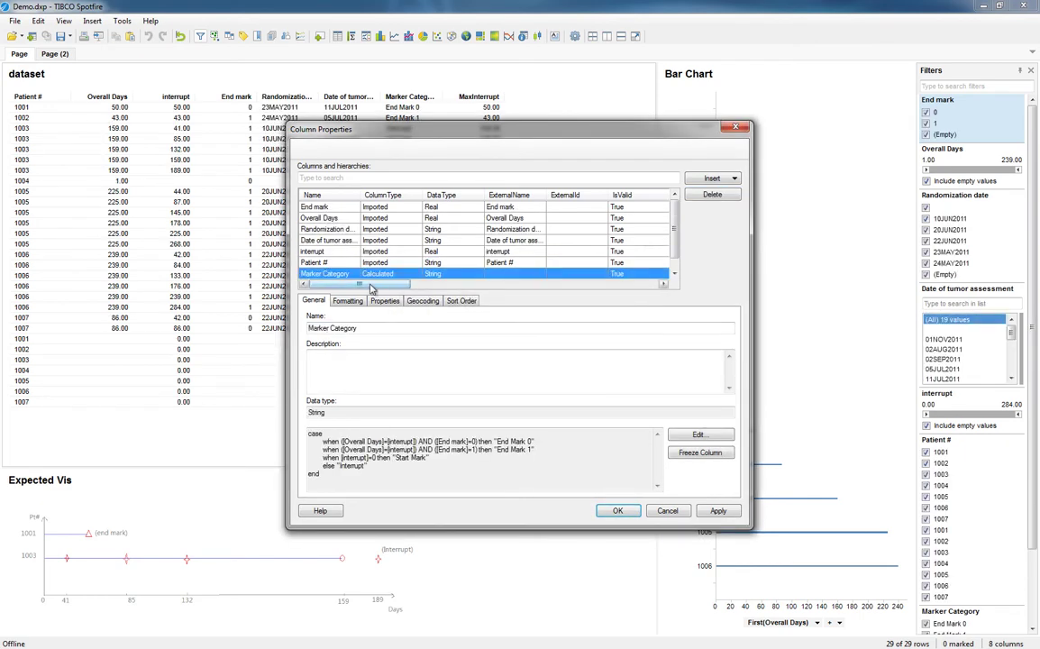
pyautogui.scroll(-1, 380, 268)
pyautogui.click(380, 264)
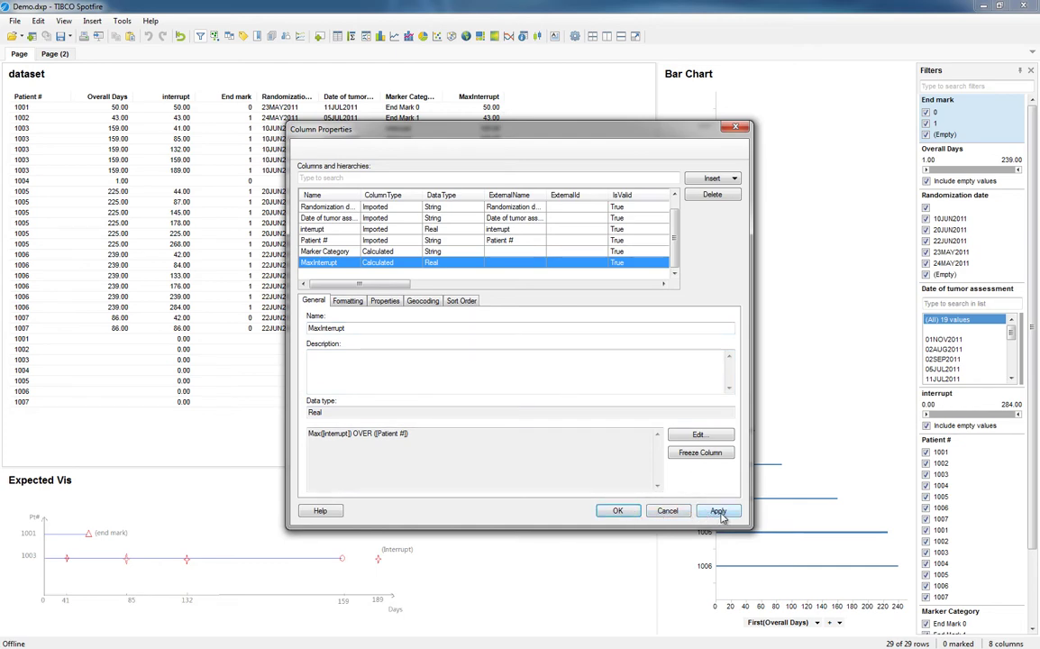
pyautogui.click(618, 511)
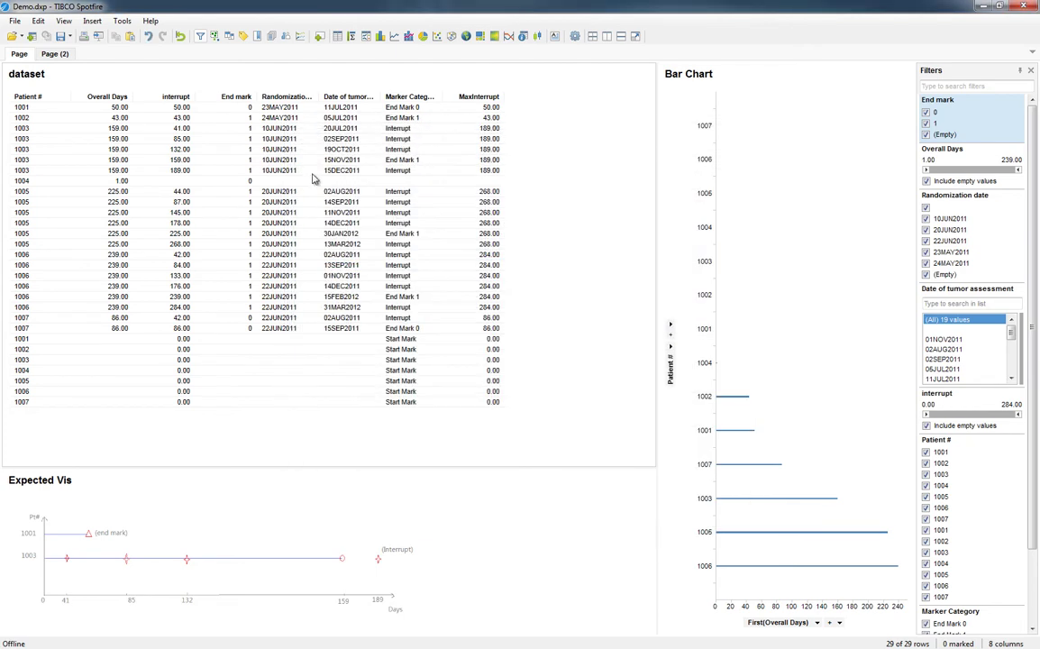
# Step: Insert a calculated column TrimmedPatient# with expression Trim([Patient #]) and find its filter
pyautogui.click(93, 20)
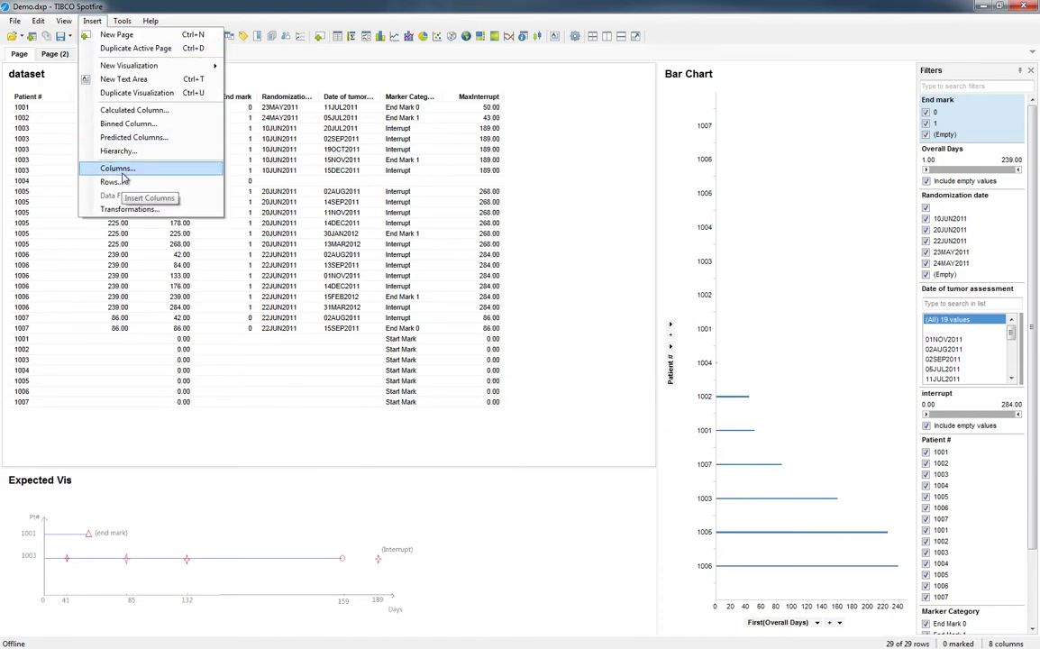
pyautogui.click(144, 110)
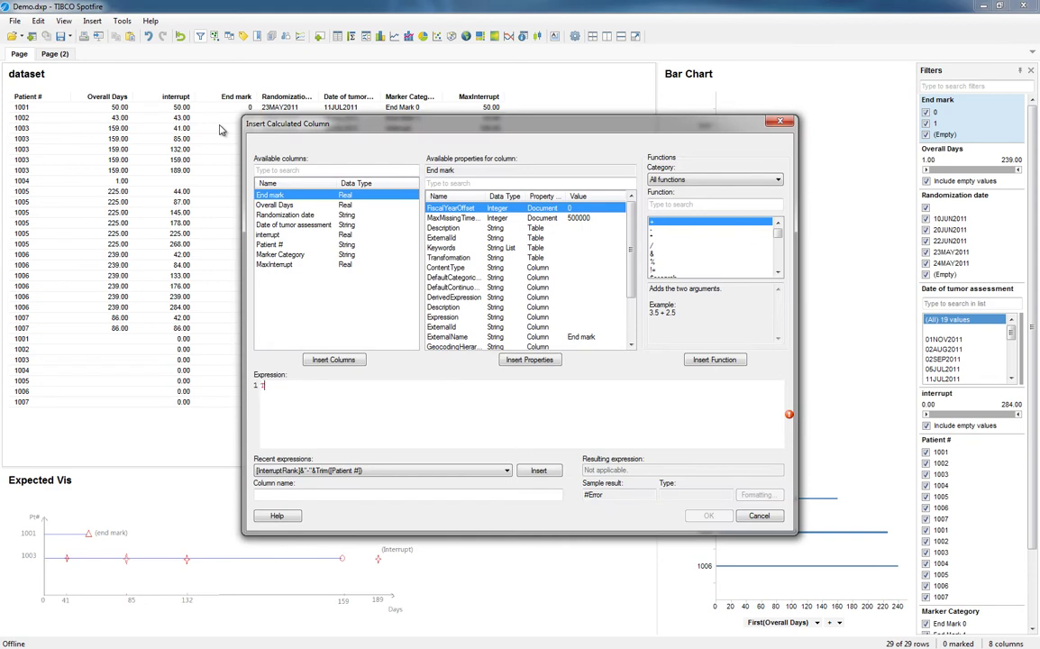
pyautogui.write('Trim([')
pyautogui.write('Pat')
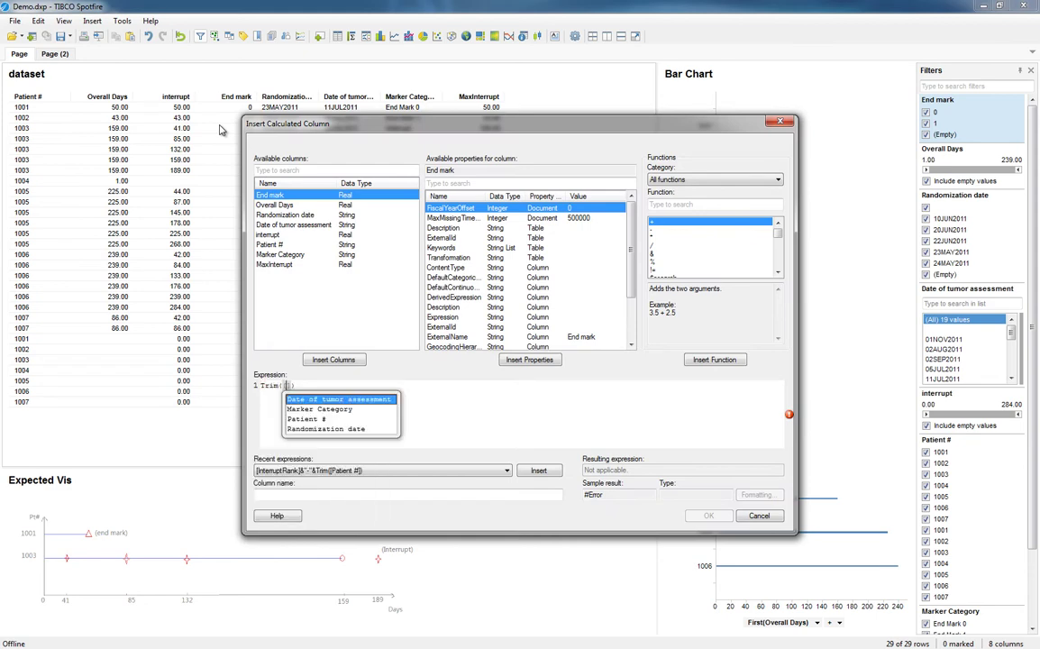
pyautogui.press('Return')
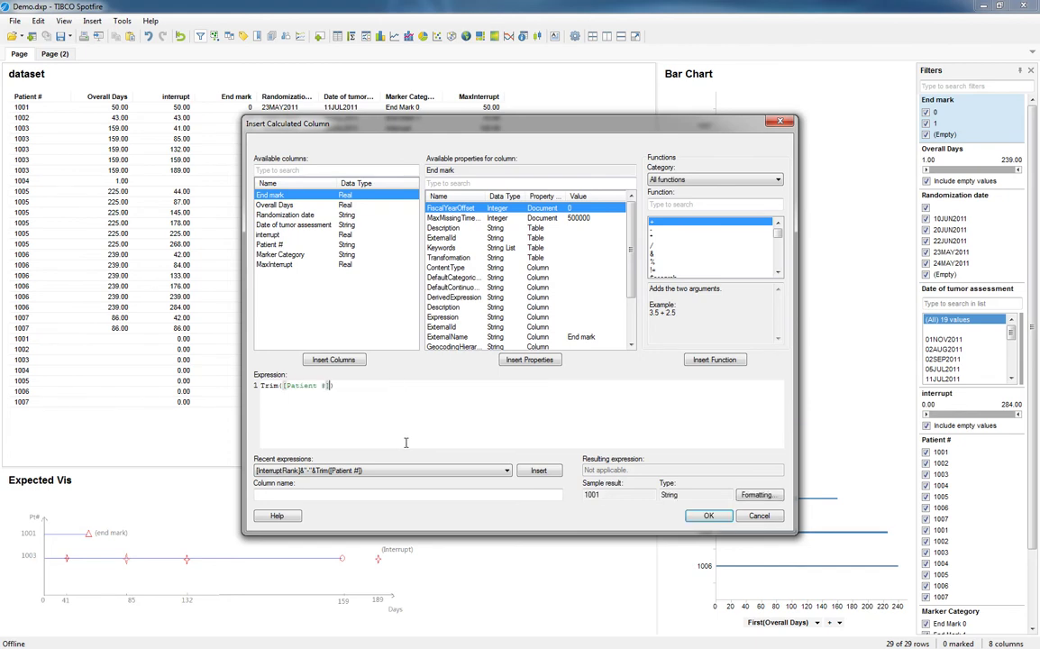
pyautogui.click(420, 496)
pyautogui.click(710, 516)
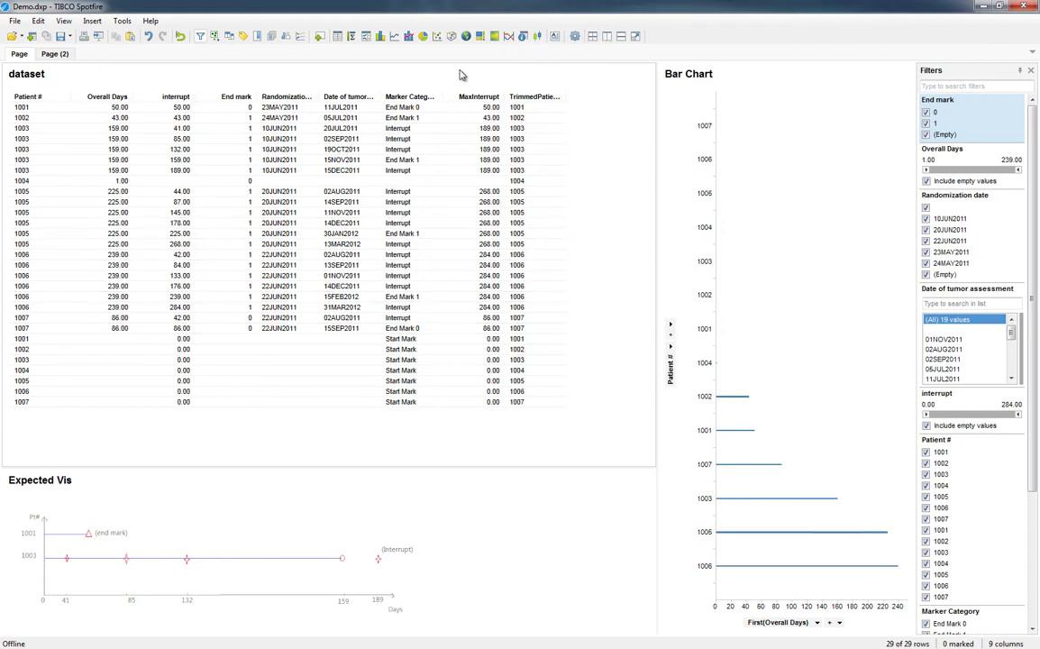
pyautogui.scroll(-2, 996, 565)
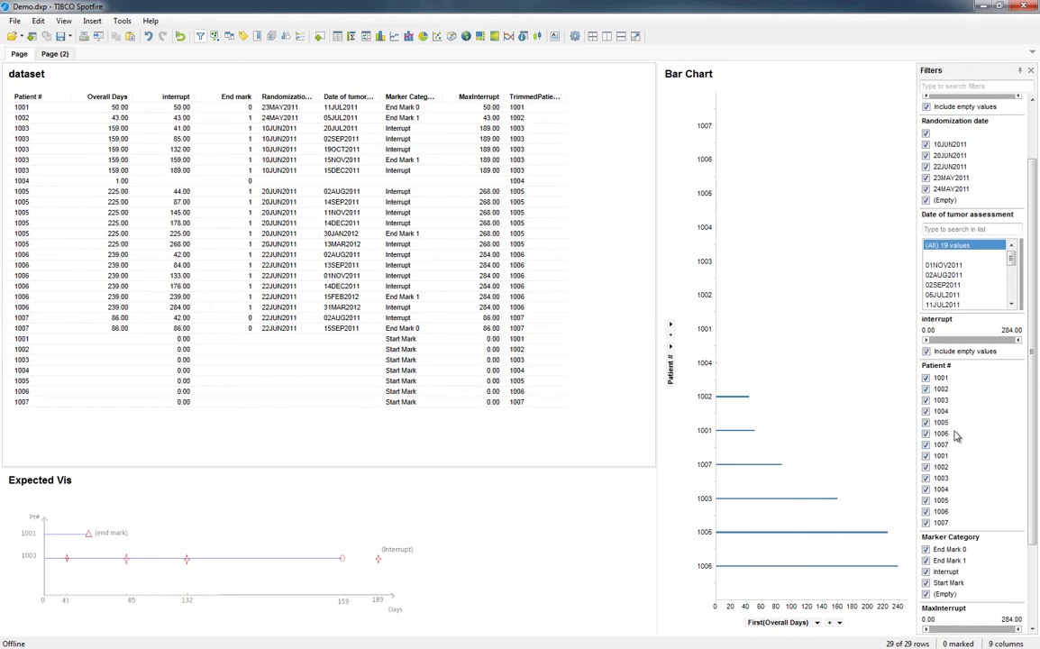
pyautogui.scroll(-3, 954, 431)
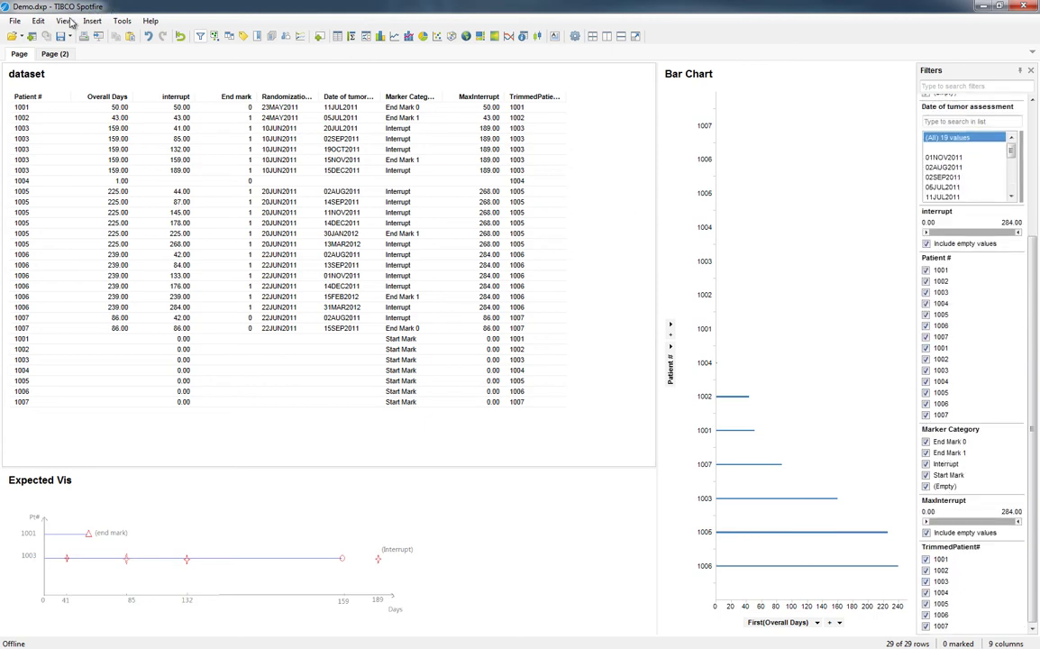
# Step: Edit the MaxInterrupt formula to use [TrimmedPatient#] instead of [Patient #] and apply it
pyautogui.click(38, 21)
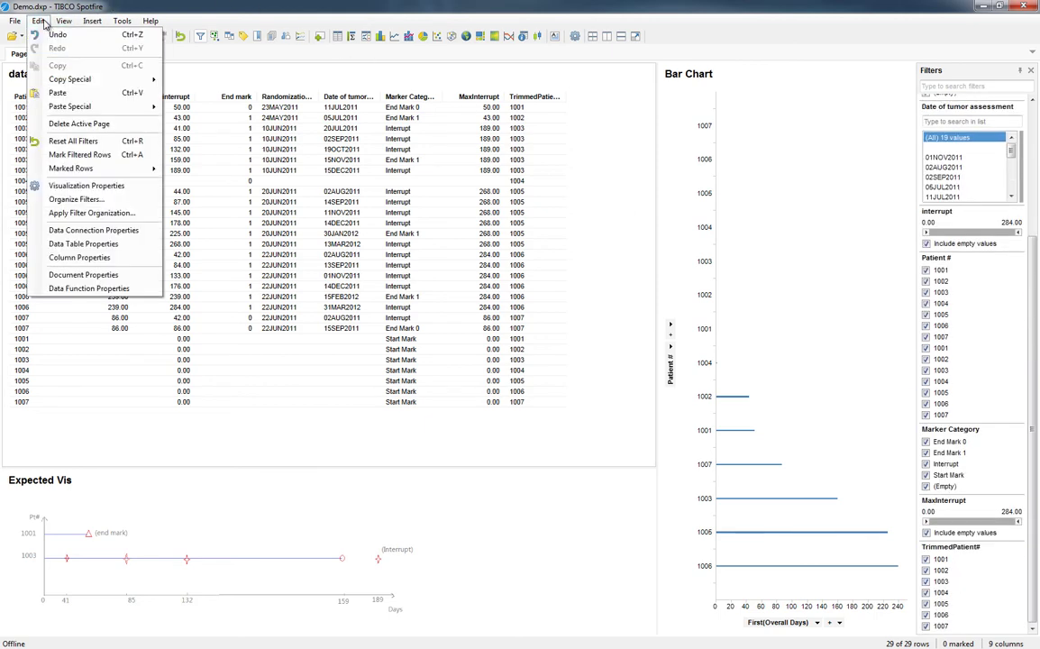
pyautogui.click(74, 261)
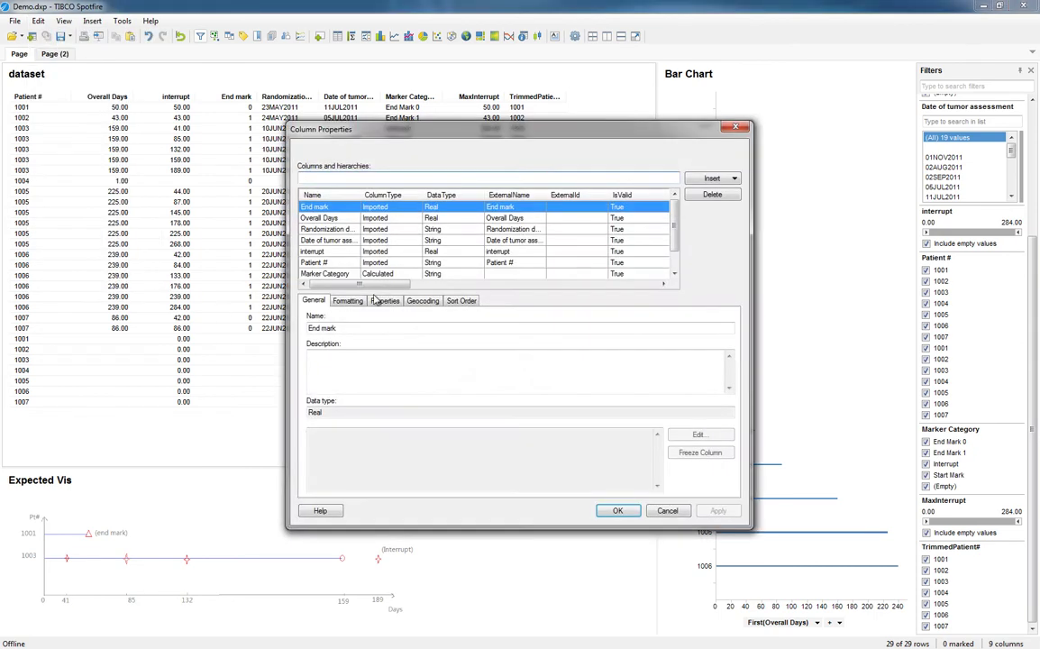
pyautogui.scroll(-1, 335, 230)
pyautogui.click(326, 240)
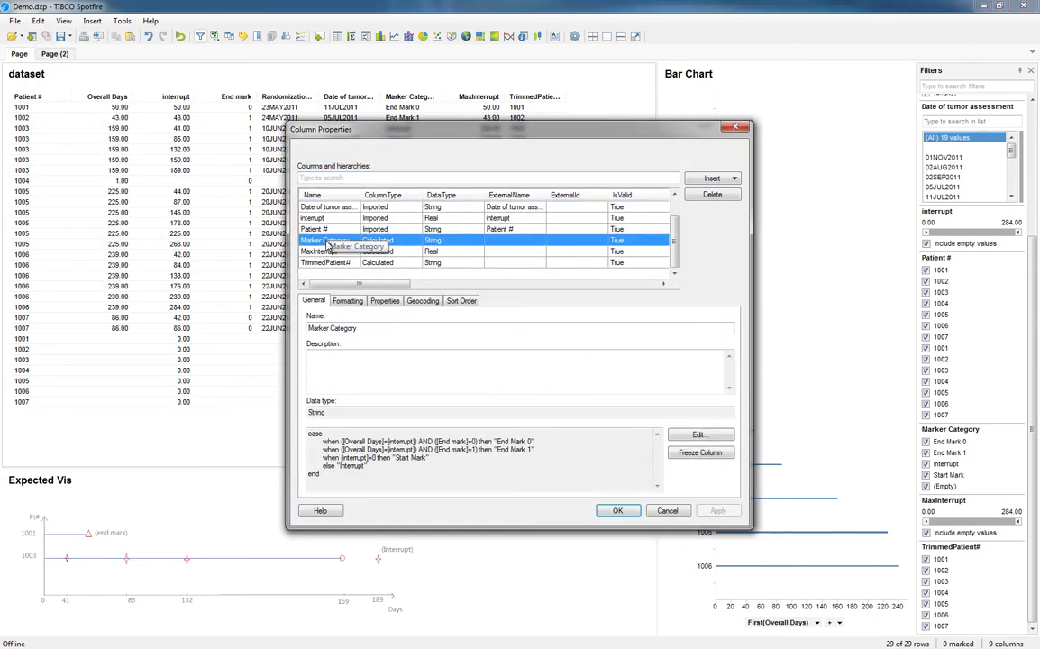
pyautogui.click(325, 252)
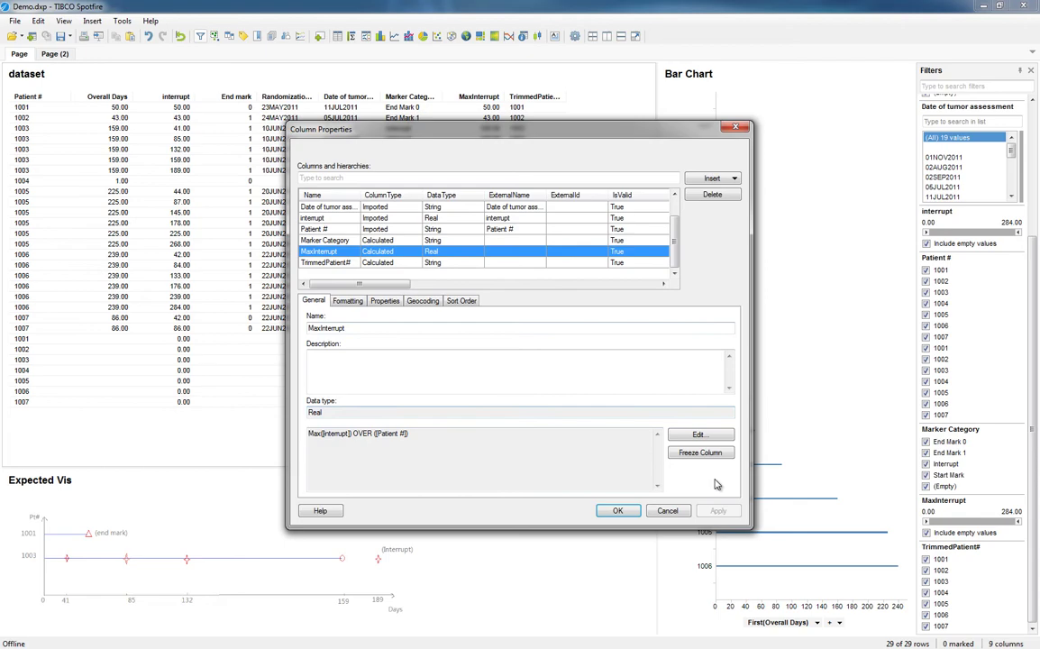
pyautogui.click(699, 434)
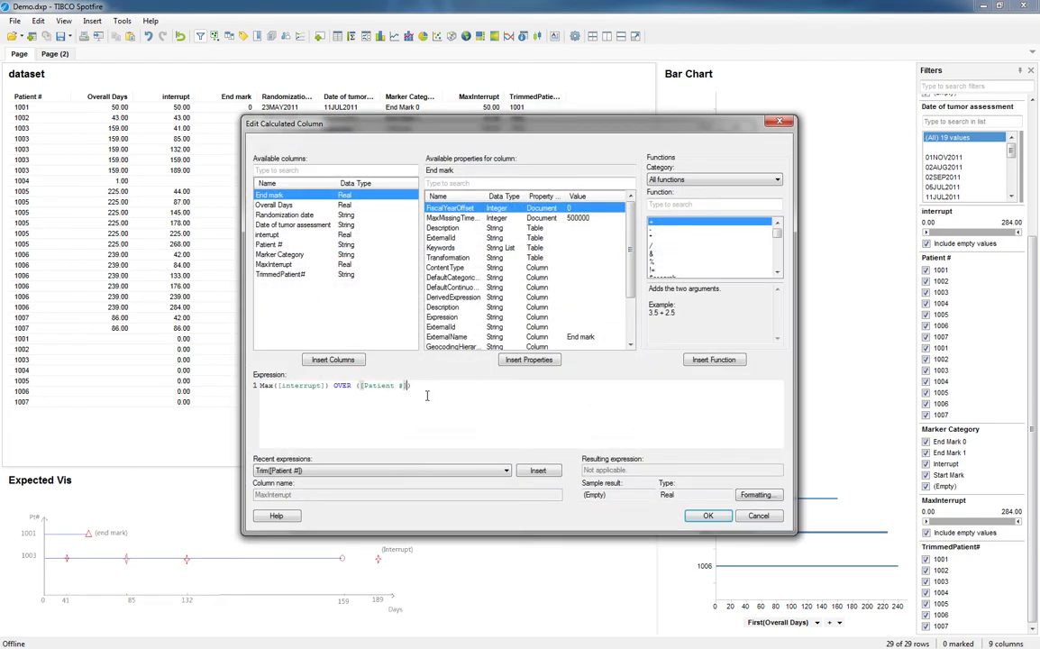
pyautogui.moveTo(407, 385); pyautogui.dragTo(369, 382)
pyautogui.doubleClick(281, 274)
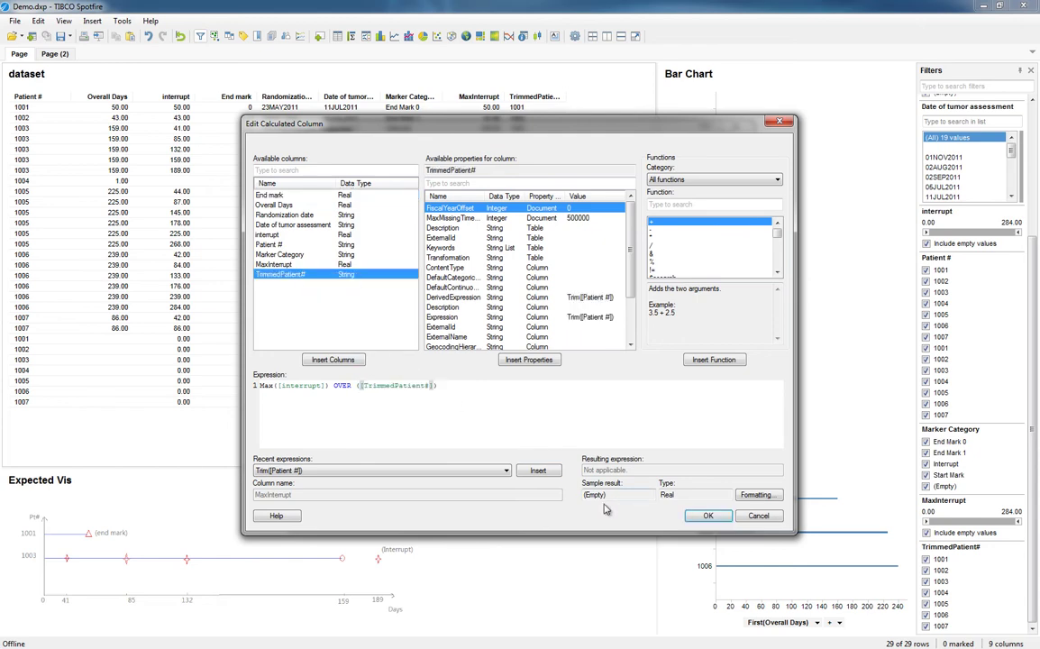
pyautogui.click(707, 516)
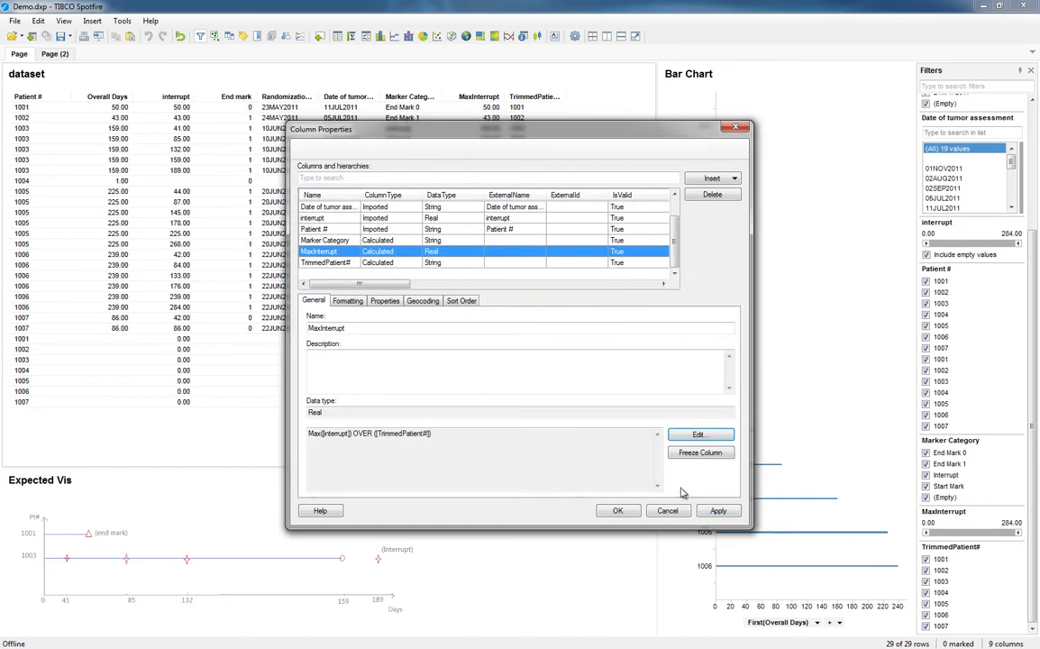
pyautogui.click(718, 510)
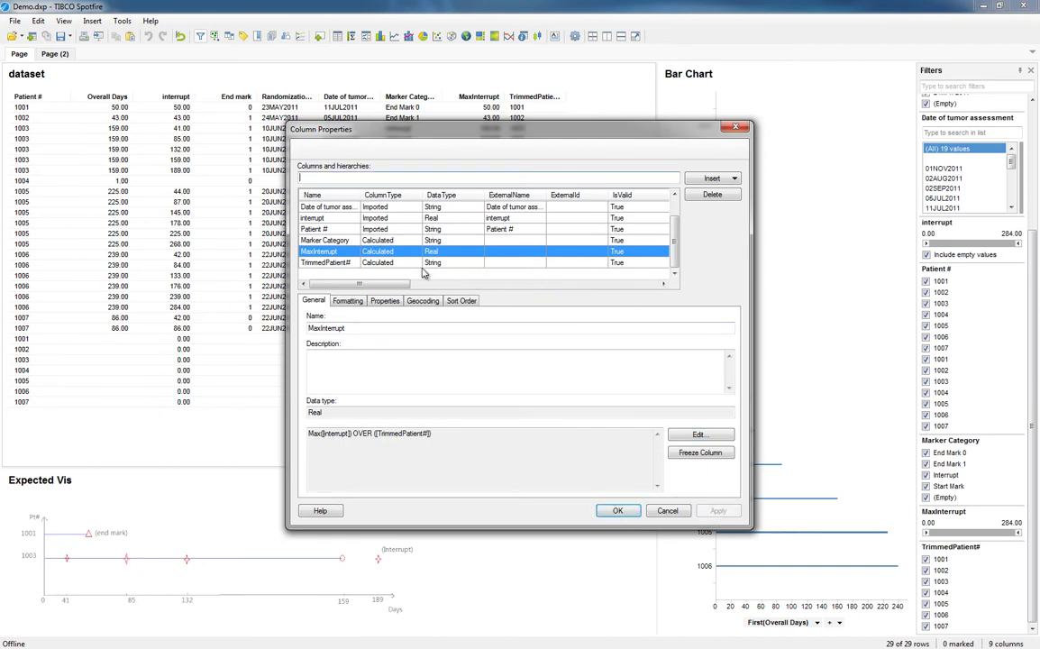
pyautogui.click(383, 263)
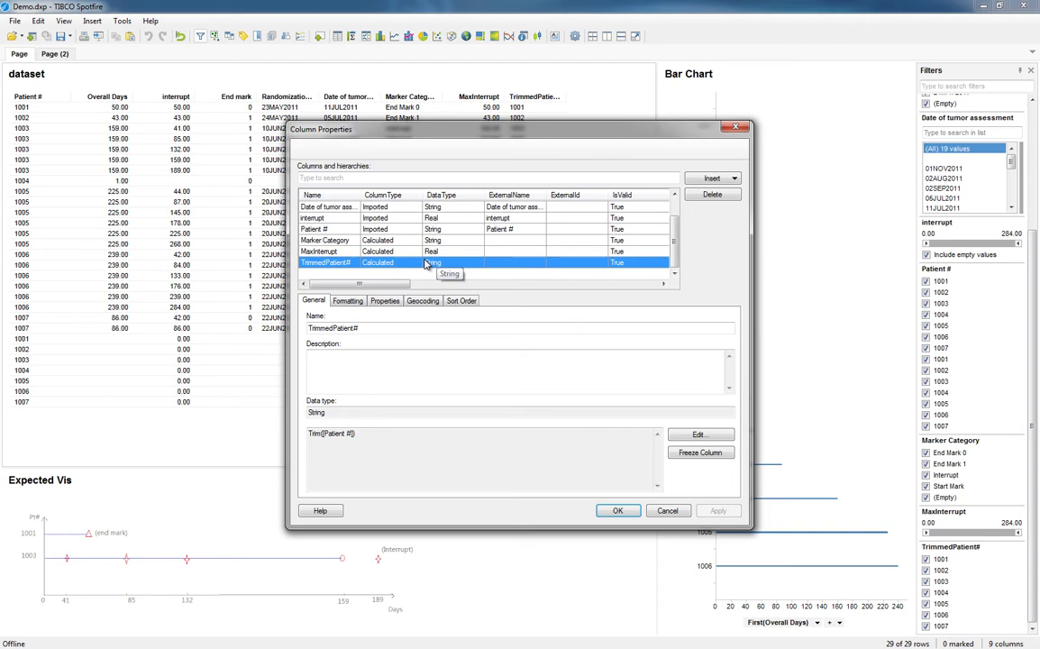
pyautogui.click(665, 510)
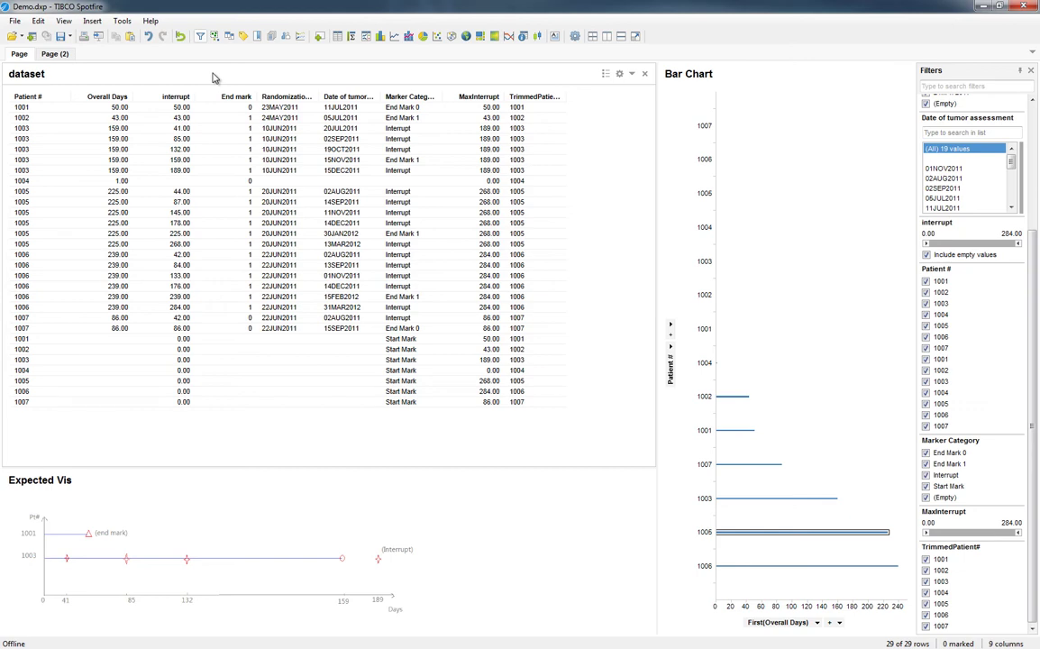
# Step: Start a new calculated column and load a formula from the recent expressions history
pyautogui.click(92, 20)
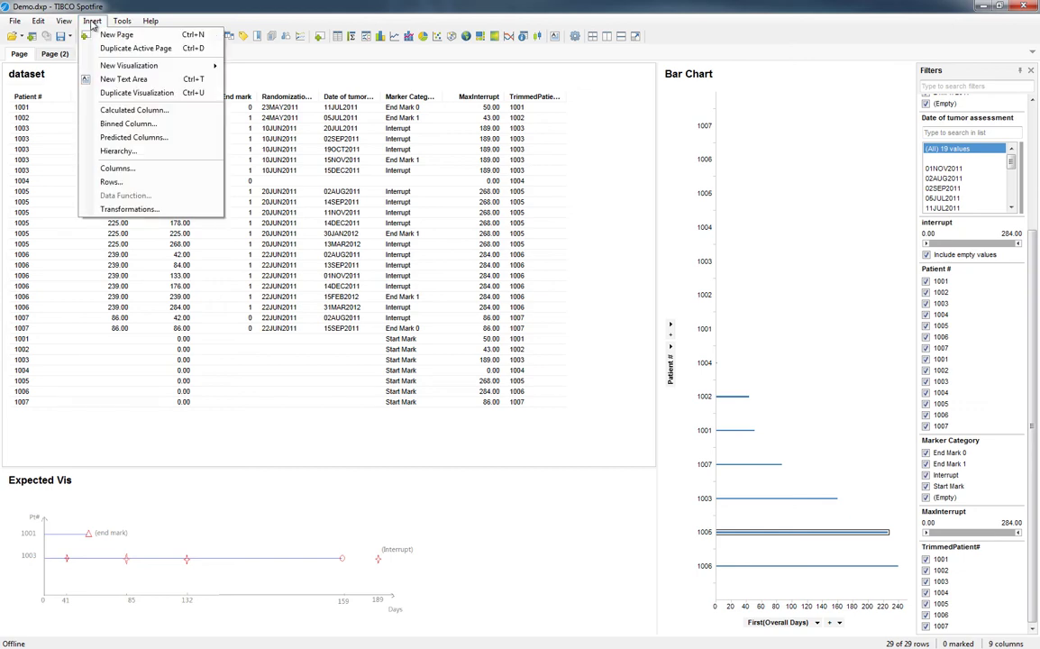
pyautogui.click(133, 168)
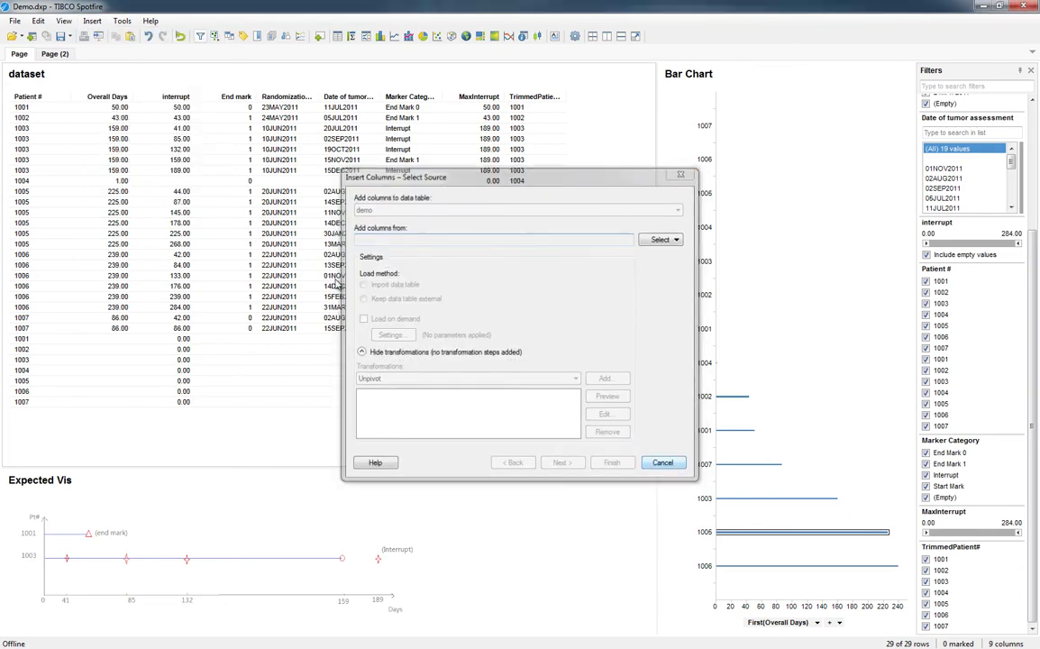
pyautogui.click(622, 465)
pyautogui.click(92, 20)
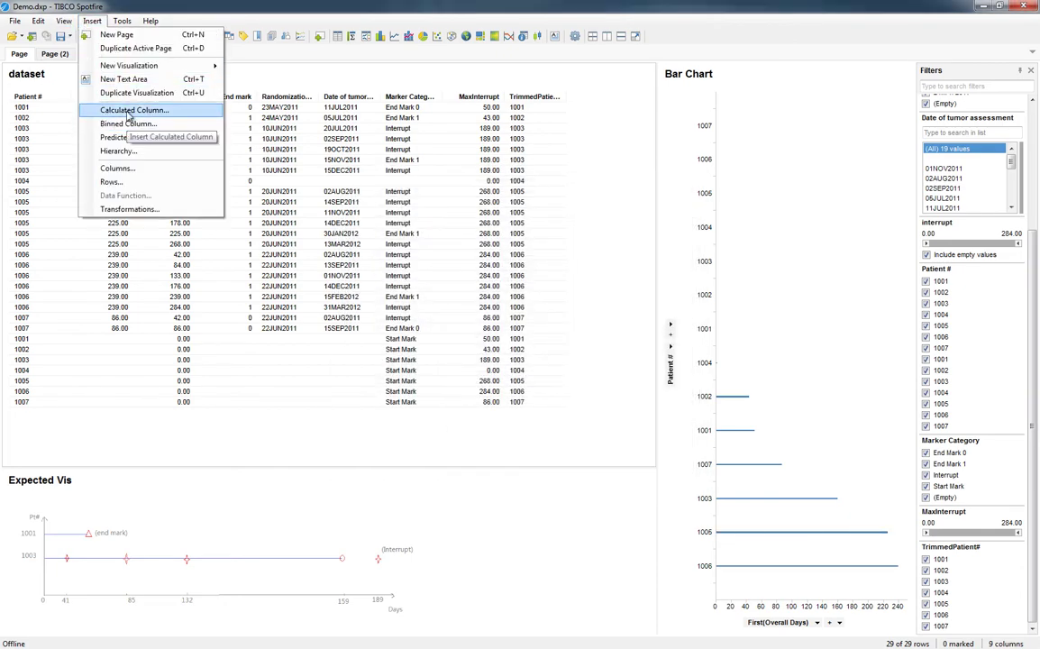
pyautogui.click(127, 110)
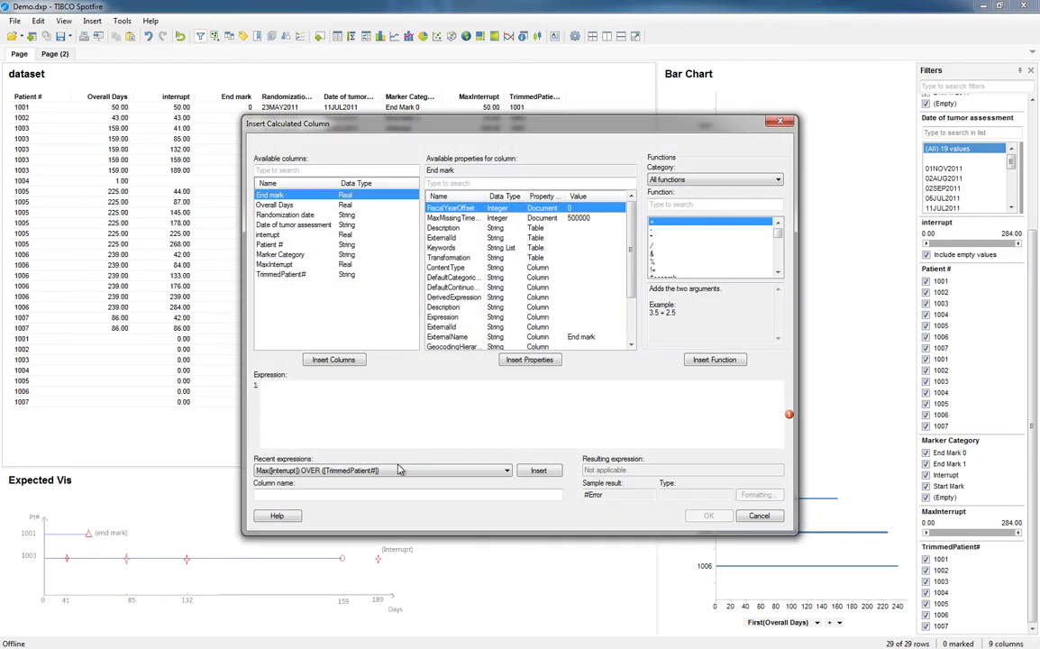
pyautogui.click(453, 472)
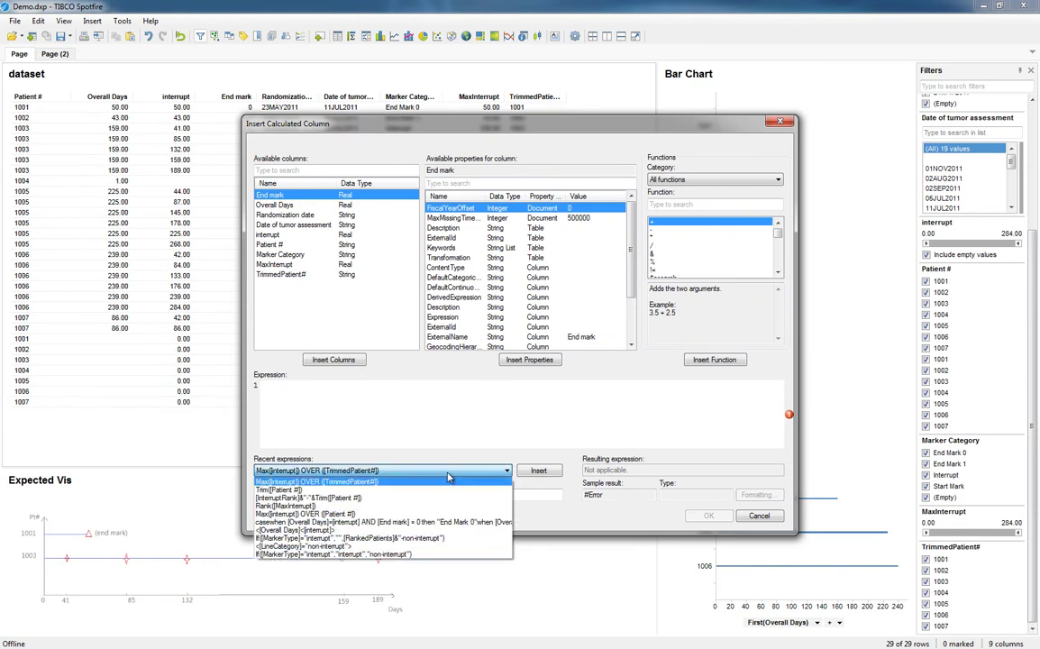
pyautogui.click(330, 499)
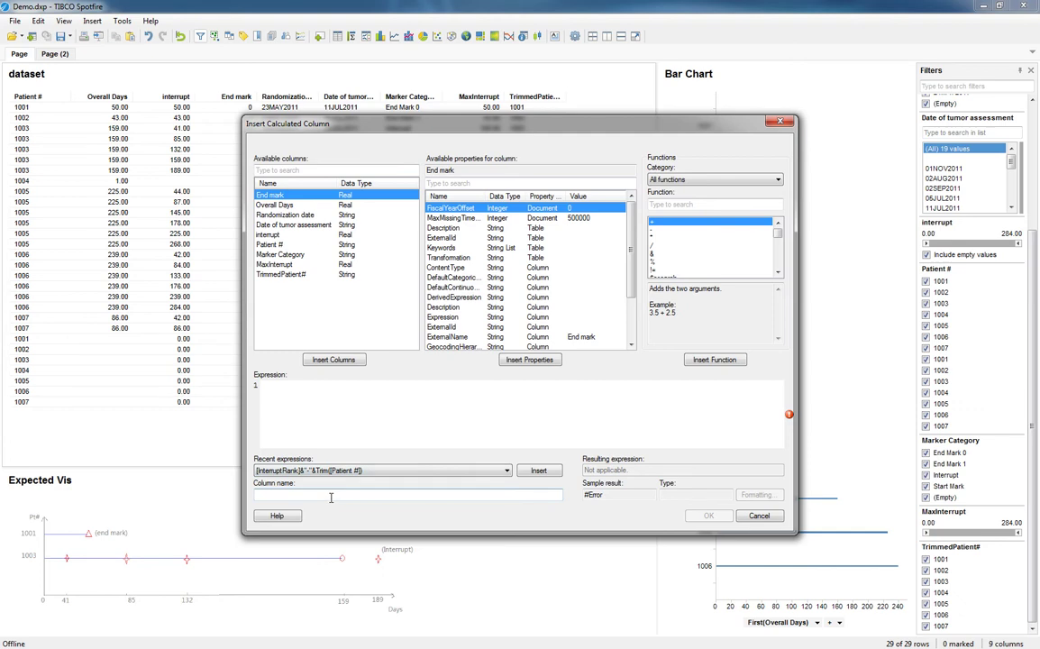
pyautogui.click(544, 473)
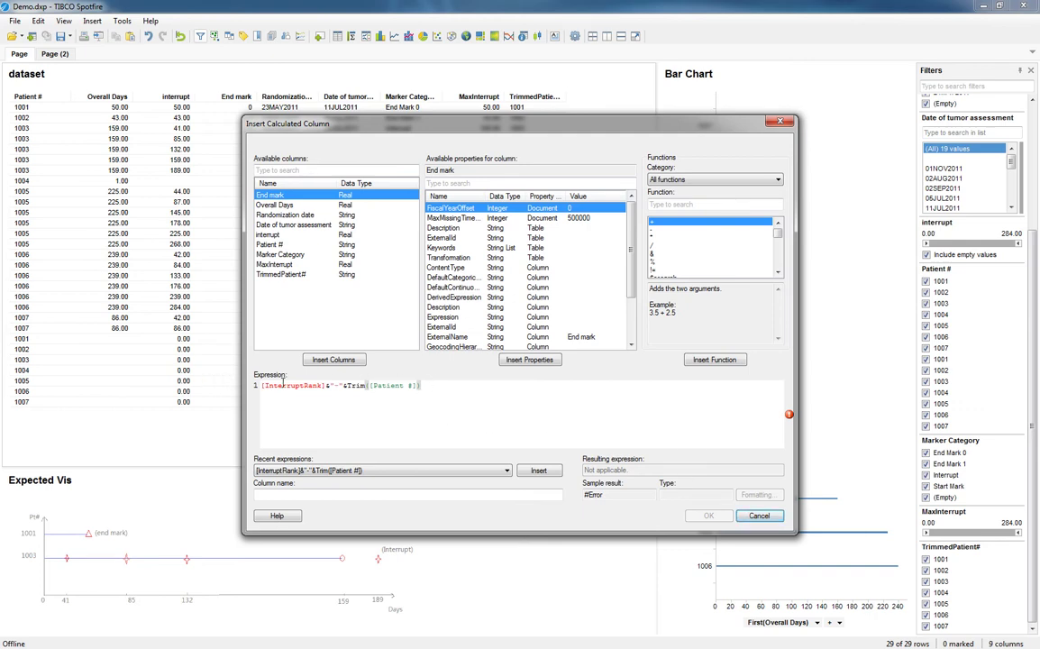
# Step: Replace the expression with Rank([MaxInterrupt]) and add the column as InterruptRanking
pyautogui.moveTo(430, 385); pyautogui.dragTo(215, 382)
pyautogui.write('rank')
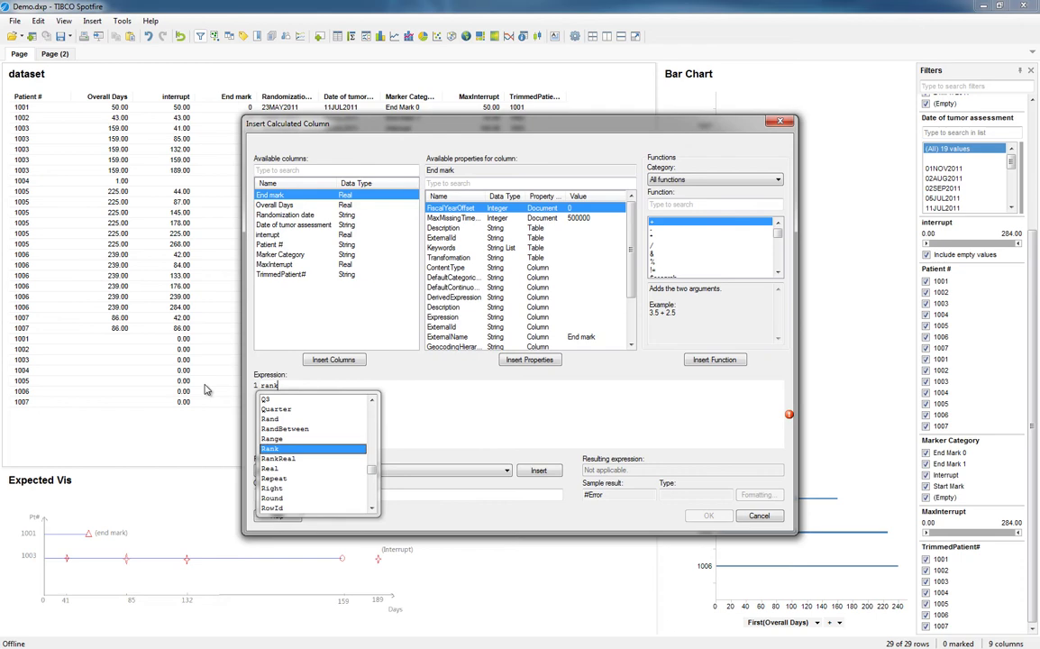
pyautogui.press('Return')
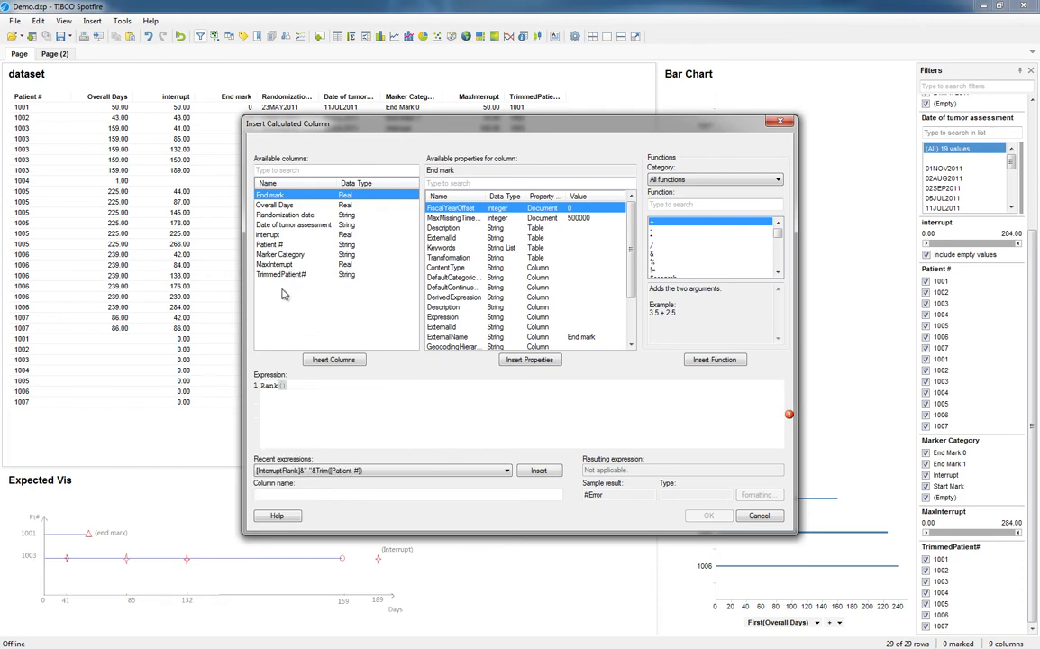
pyautogui.click(507, 471)
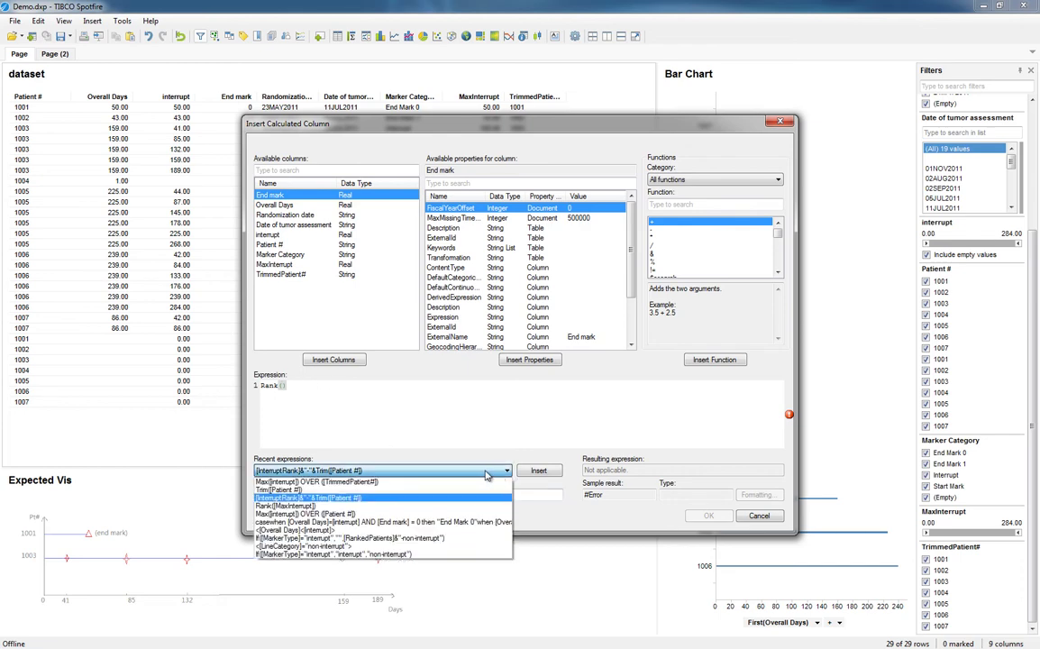
pyautogui.click(343, 506)
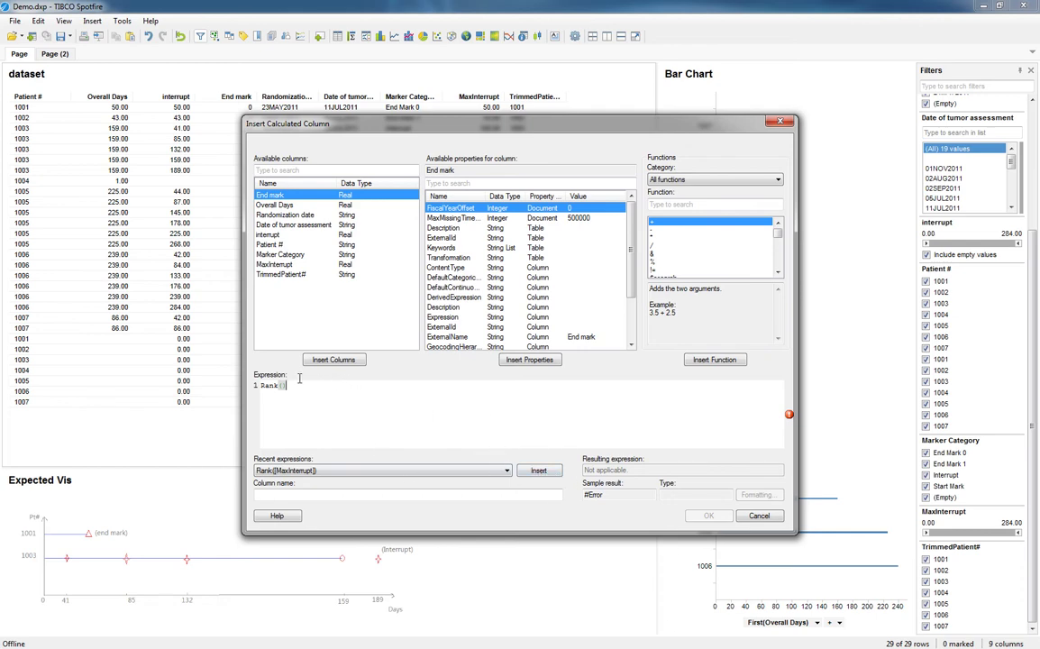
pyautogui.moveTo(299, 379); pyautogui.dragTo(233, 388)
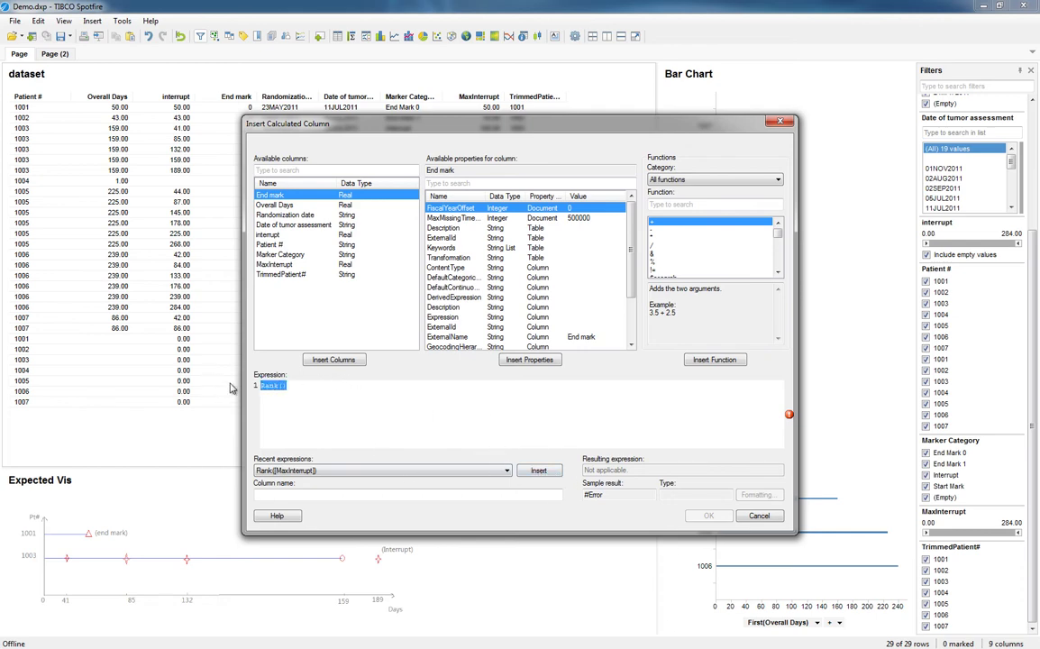
pyautogui.press('Delete')
pyautogui.click(541, 470)
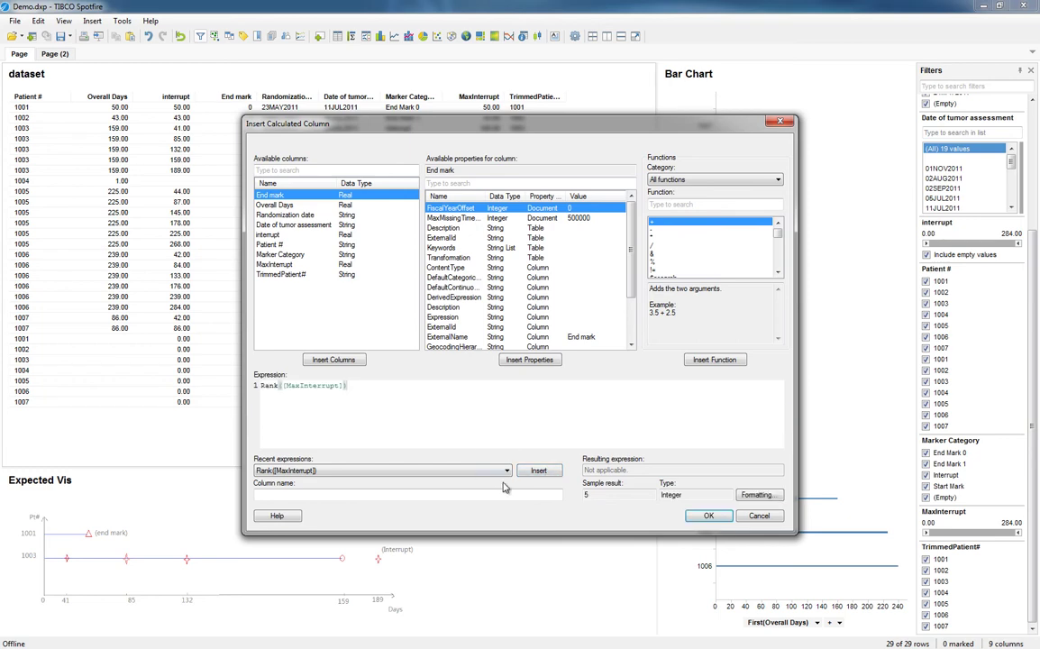
pyautogui.click(509, 495)
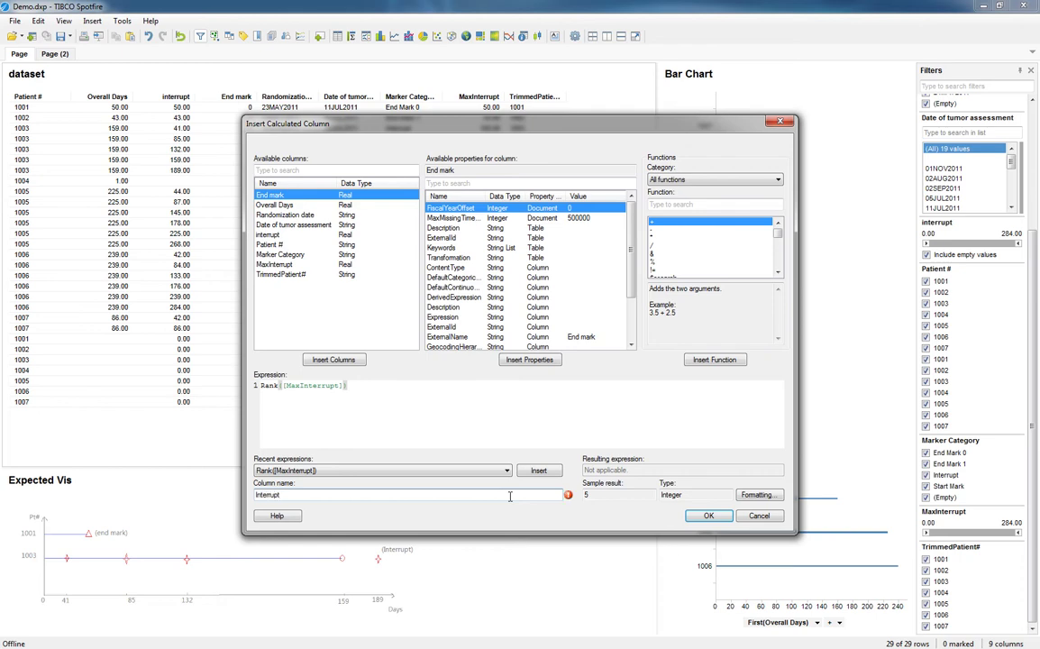
pyautogui.click(709, 516)
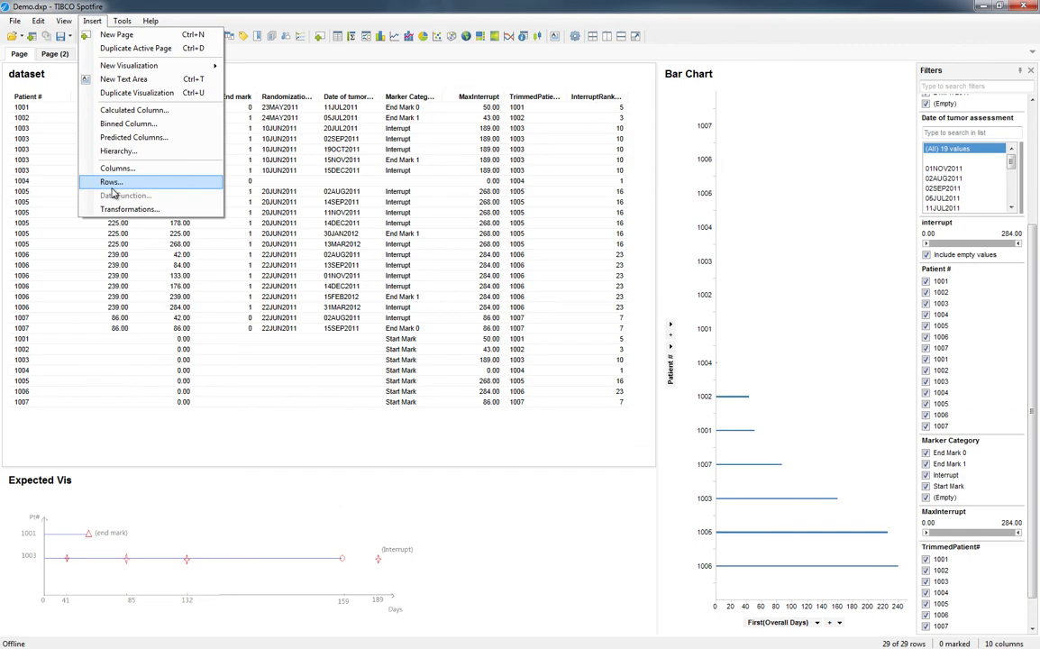
# Step: Start a new calculated column from the recent [InterruptRank]&"-"&Trim([Patient #]) expression
pyautogui.click(126, 109)
pyautogui.click(349, 470)
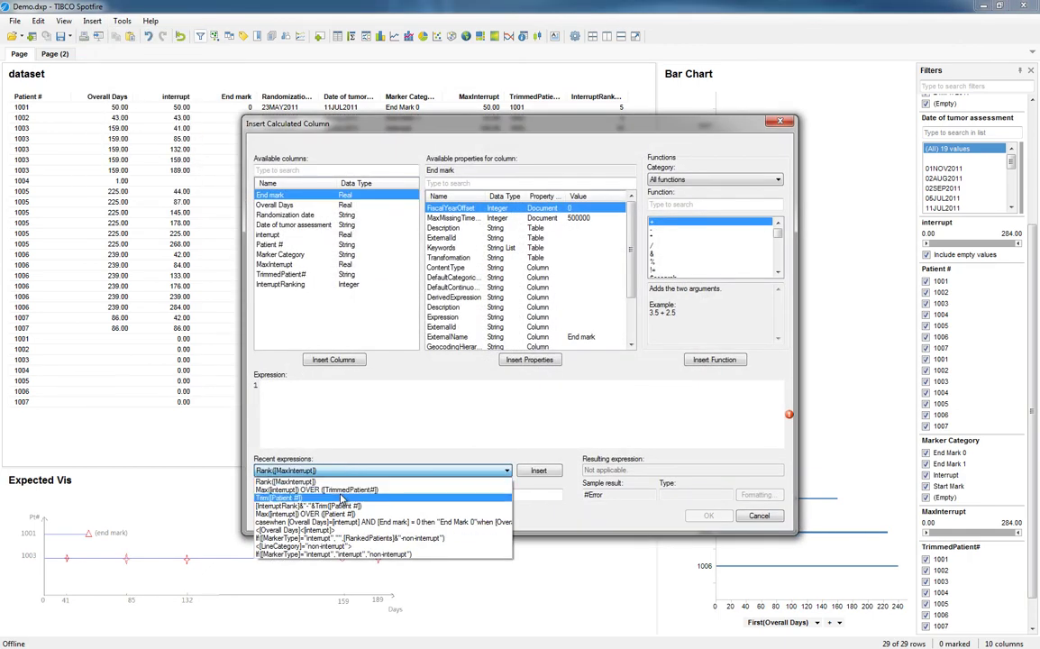
pyautogui.click(342, 508)
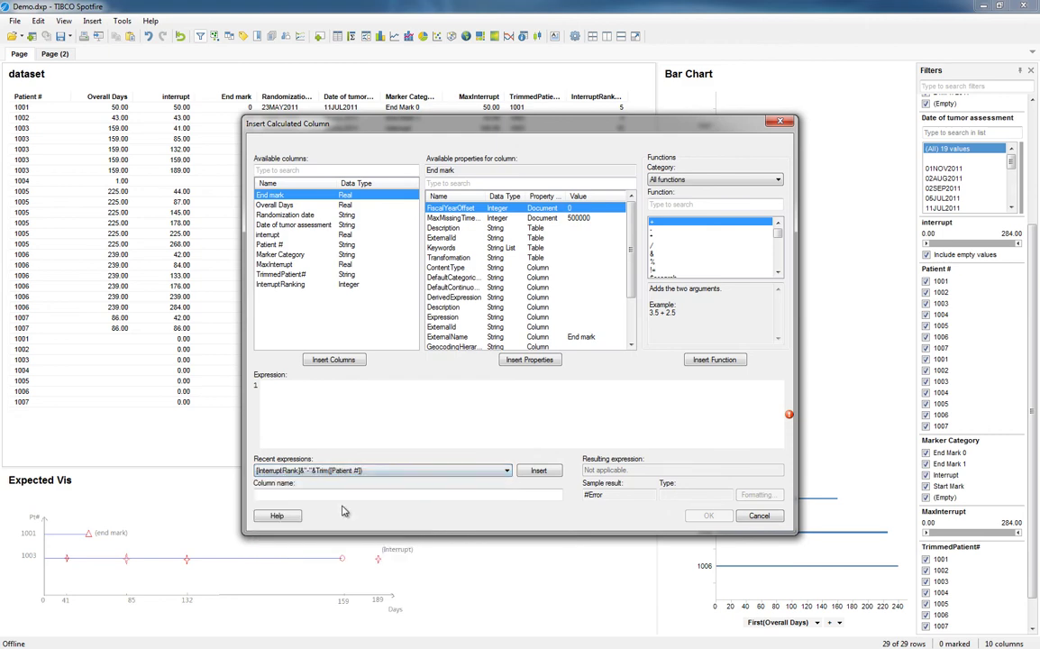
pyautogui.click(538, 470)
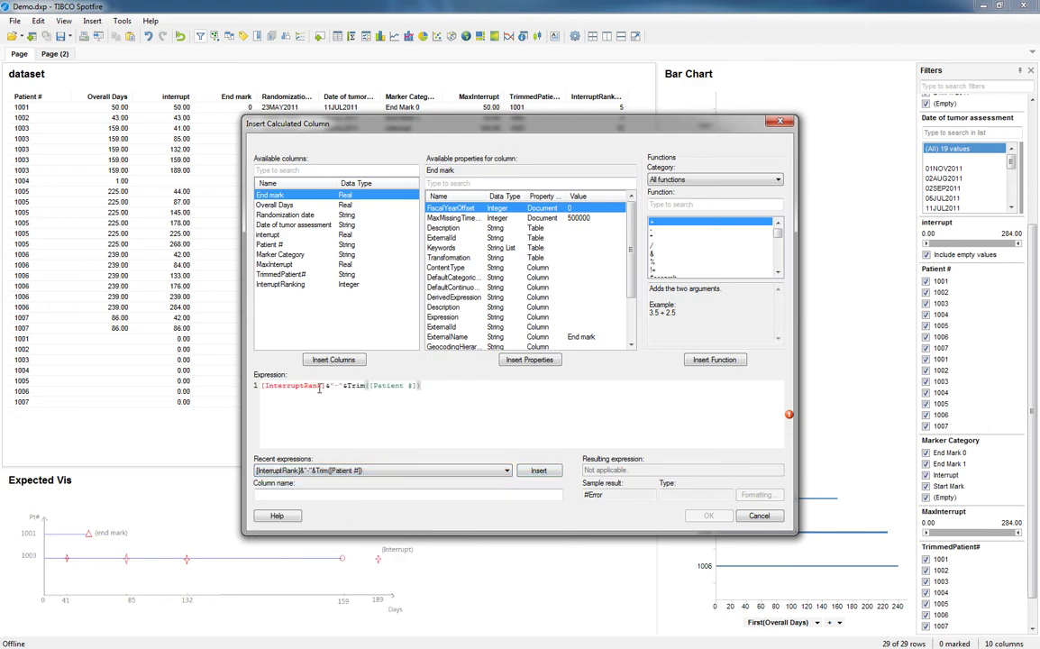
# Step: Swap in [InterruptRanking] and [TrimmedPatient#] and name the column Ranked Patient ID
pyautogui.moveTo(326, 385); pyautogui.dragTo(260, 385)
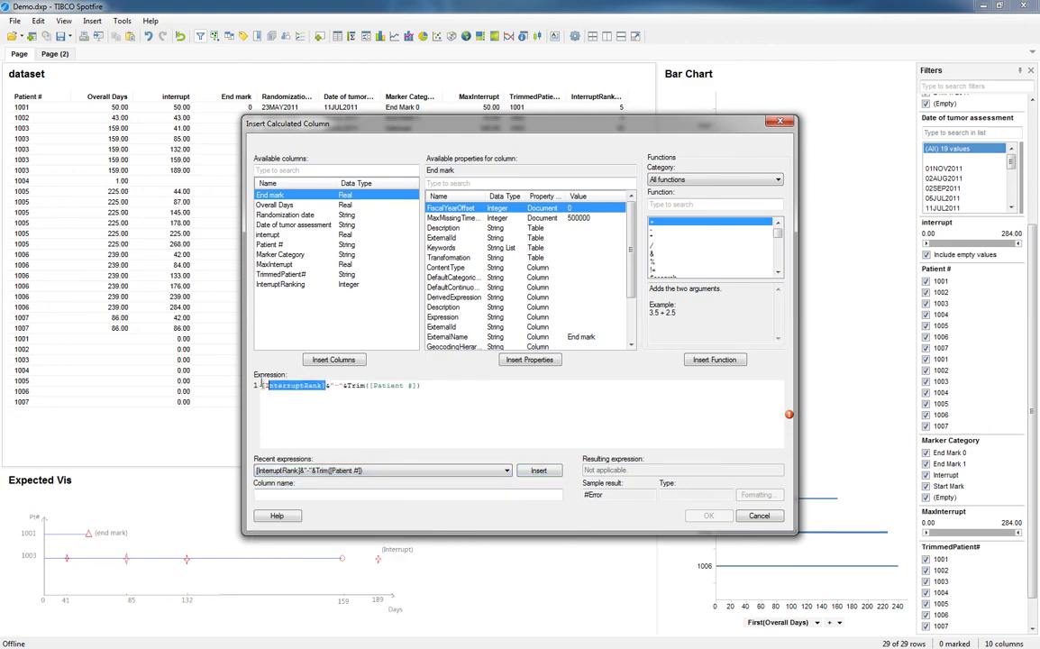
pyautogui.click(297, 284)
pyautogui.click(324, 359)
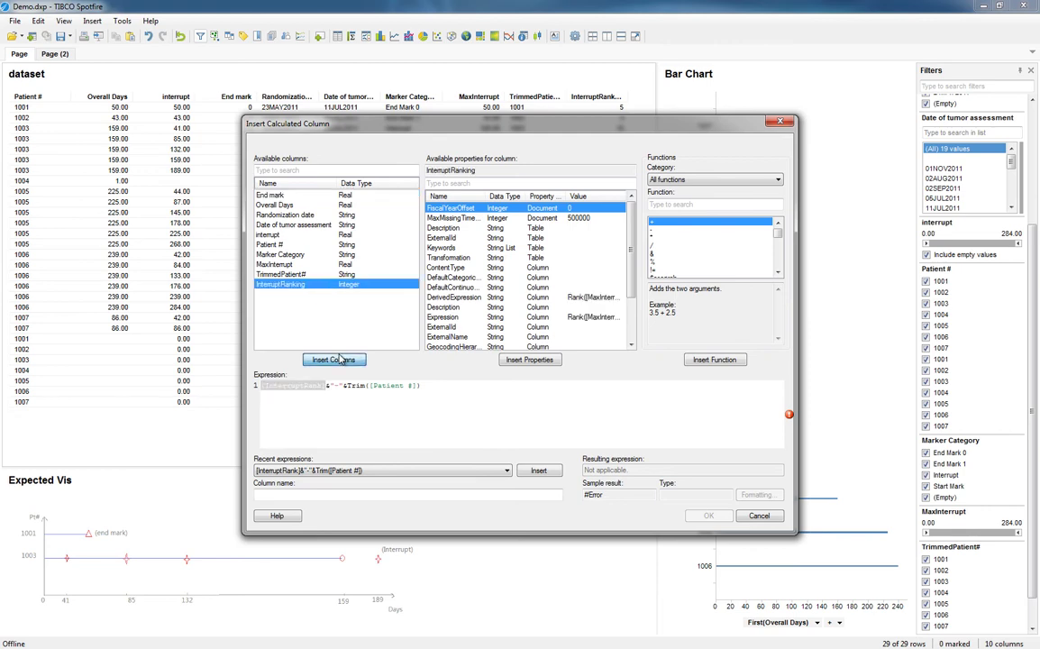
pyautogui.moveTo(431, 387); pyautogui.dragTo(382, 386)
pyautogui.click(424, 385)
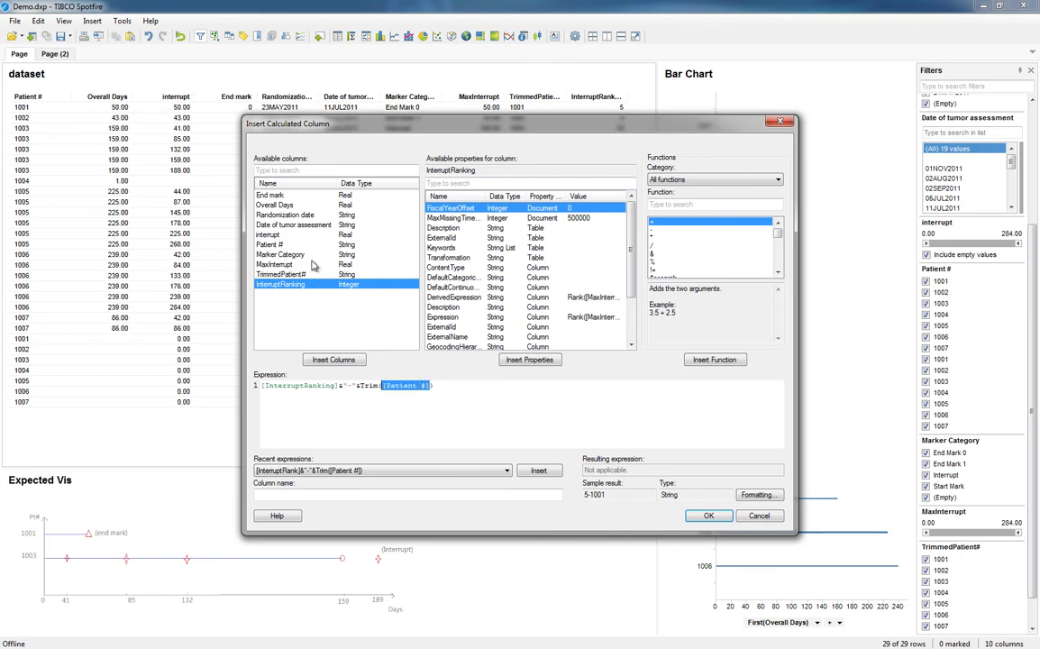
pyautogui.doubleClick(281, 274)
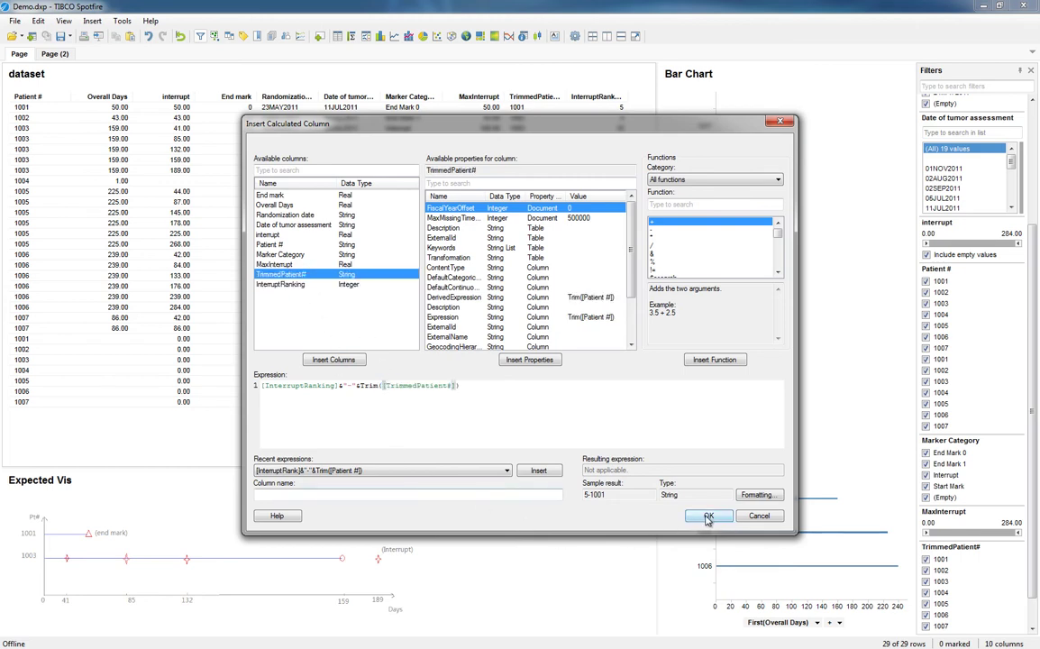
pyautogui.click(521, 495)
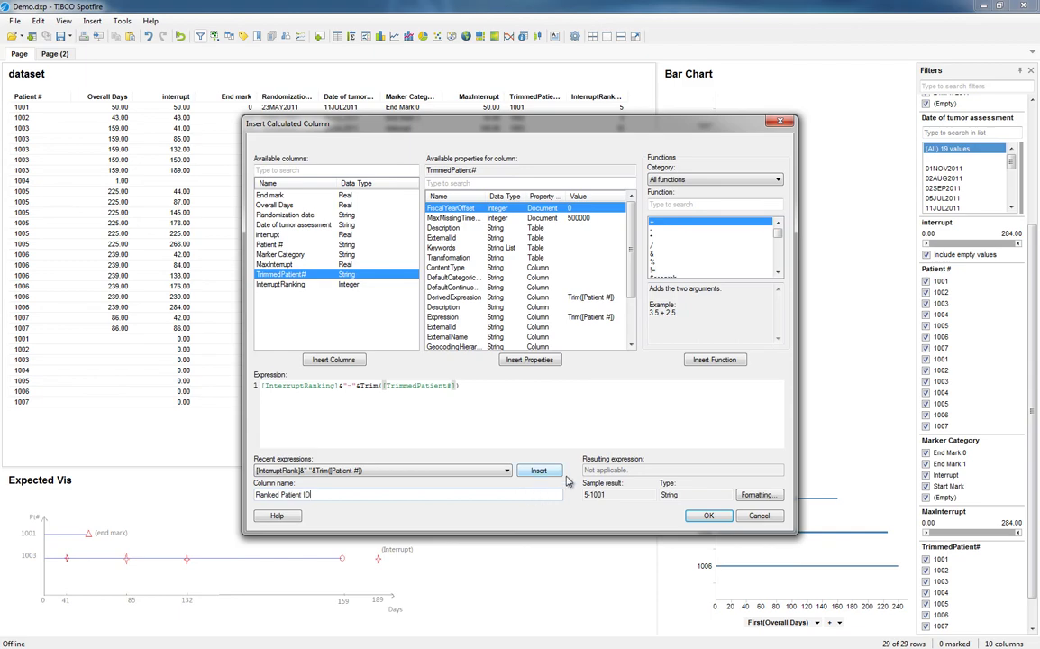
# Step: Create the Ranked Patient ID column and plot it on the Page (2) chart's Y-axis
pyautogui.click(708, 516)
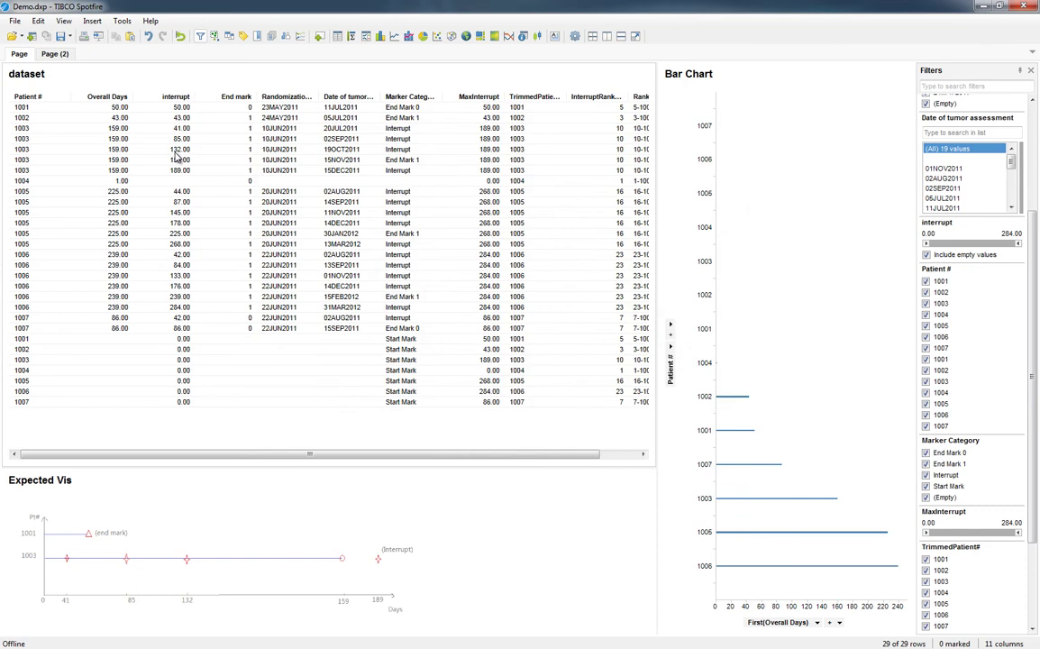
pyautogui.click(54, 54)
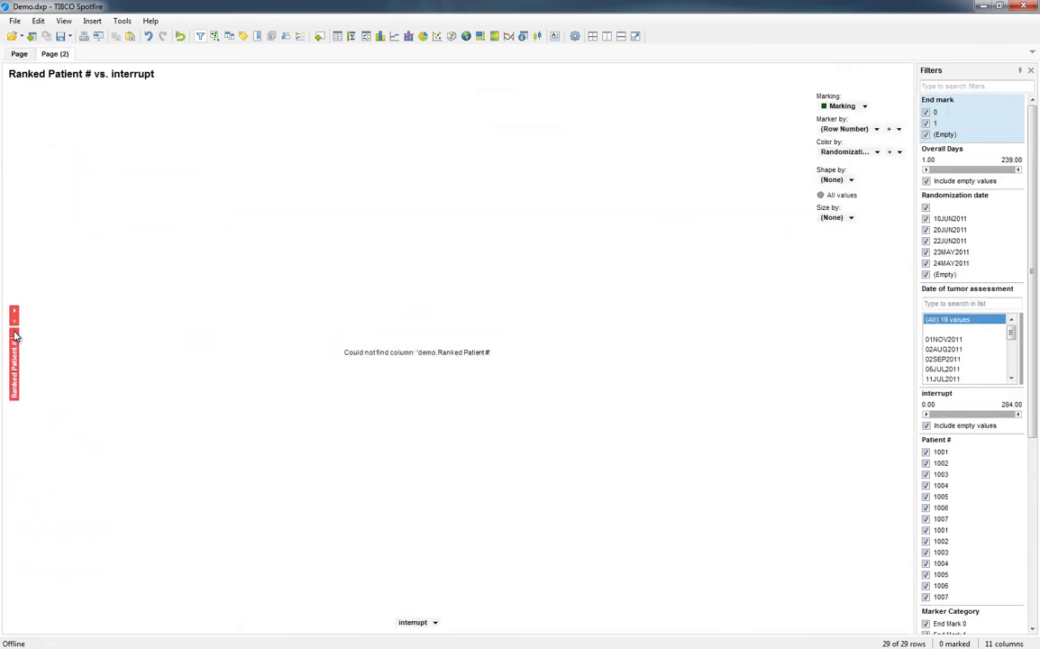
pyautogui.click(15, 336)
pyautogui.click(67, 484)
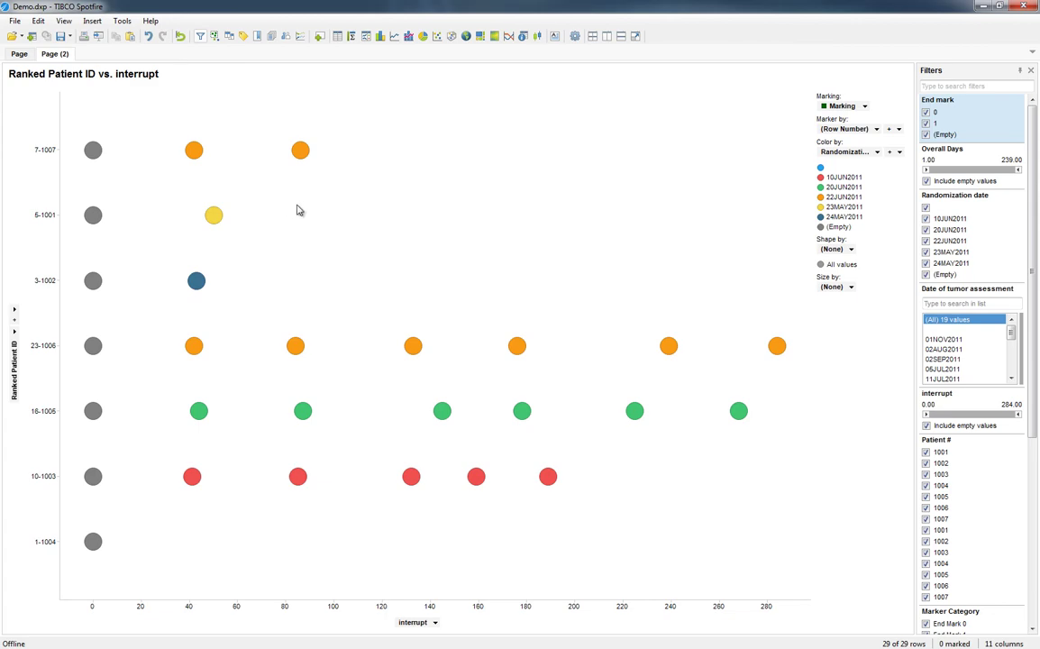
pyautogui.click(877, 152)
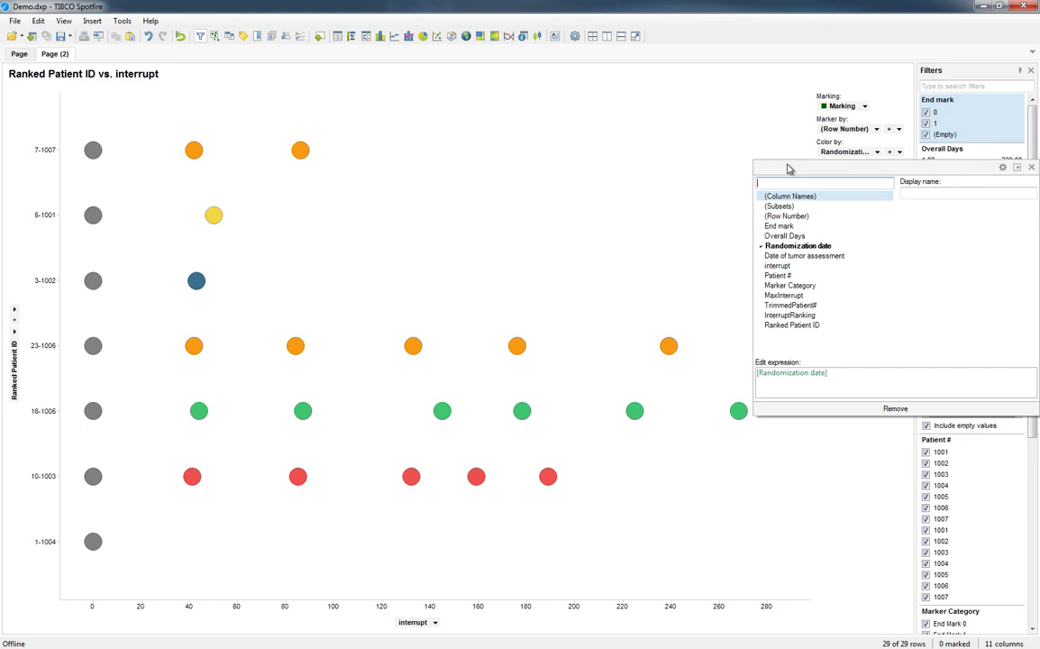
# Step: Set marker colour to (None) and shape markers by Marker Category
pyautogui.click(818, 410)
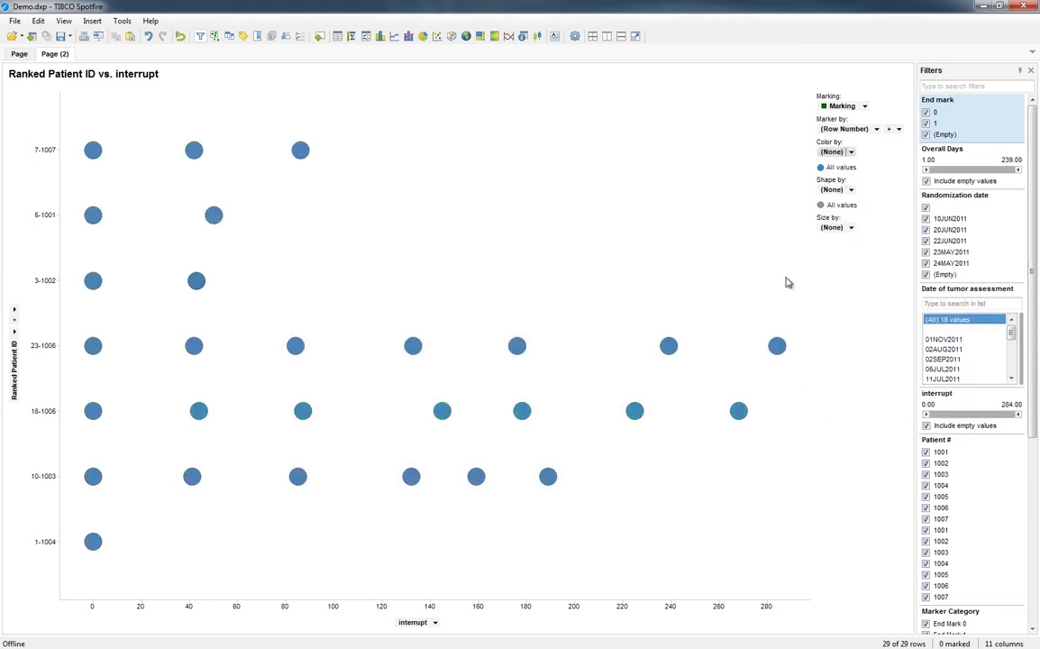
pyautogui.click(847, 190)
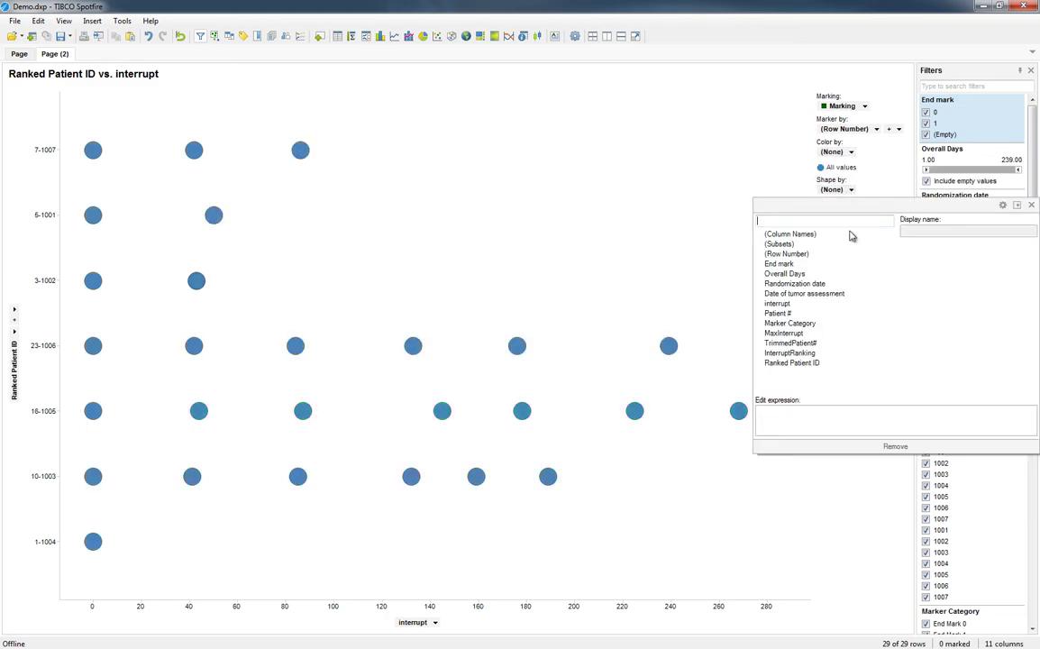
pyautogui.click(794, 326)
pyautogui.click(545, 213)
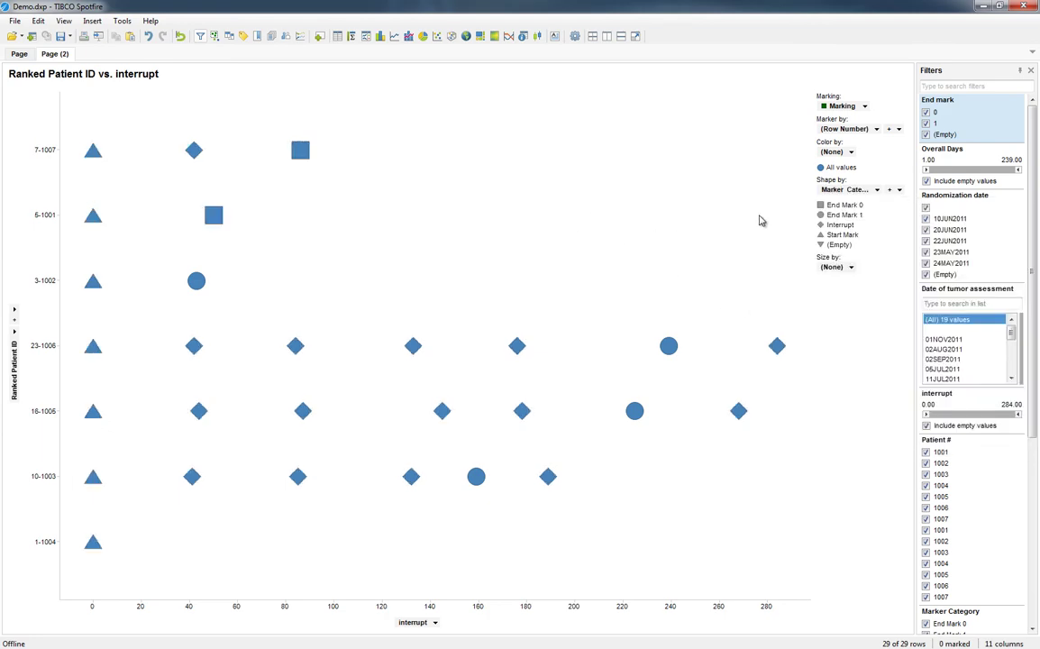
pyautogui.click(20, 54)
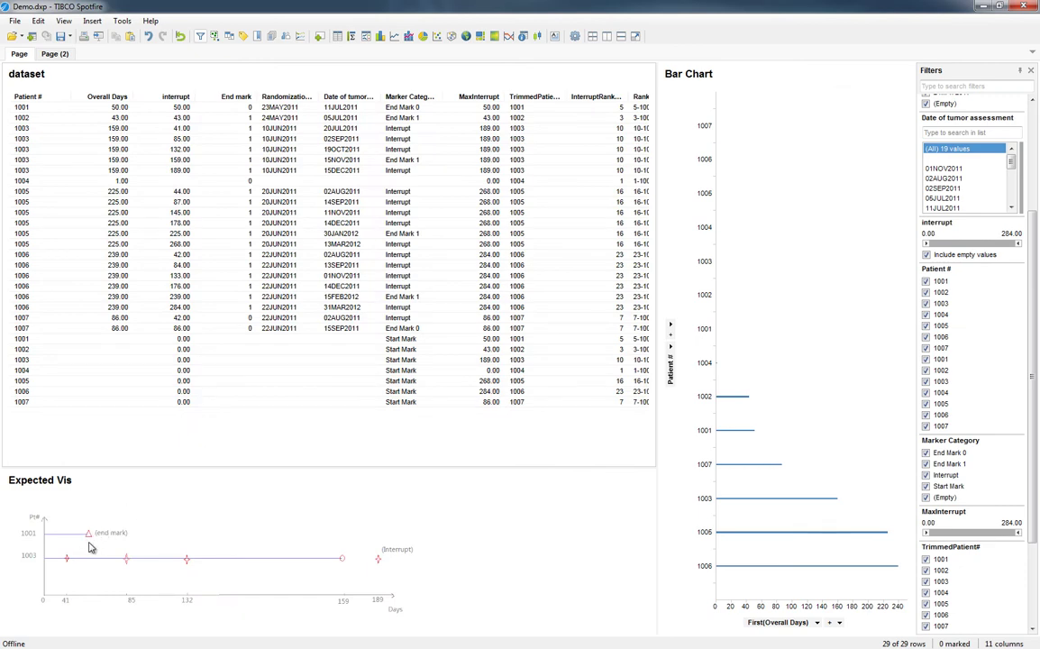
pyautogui.click(56, 54)
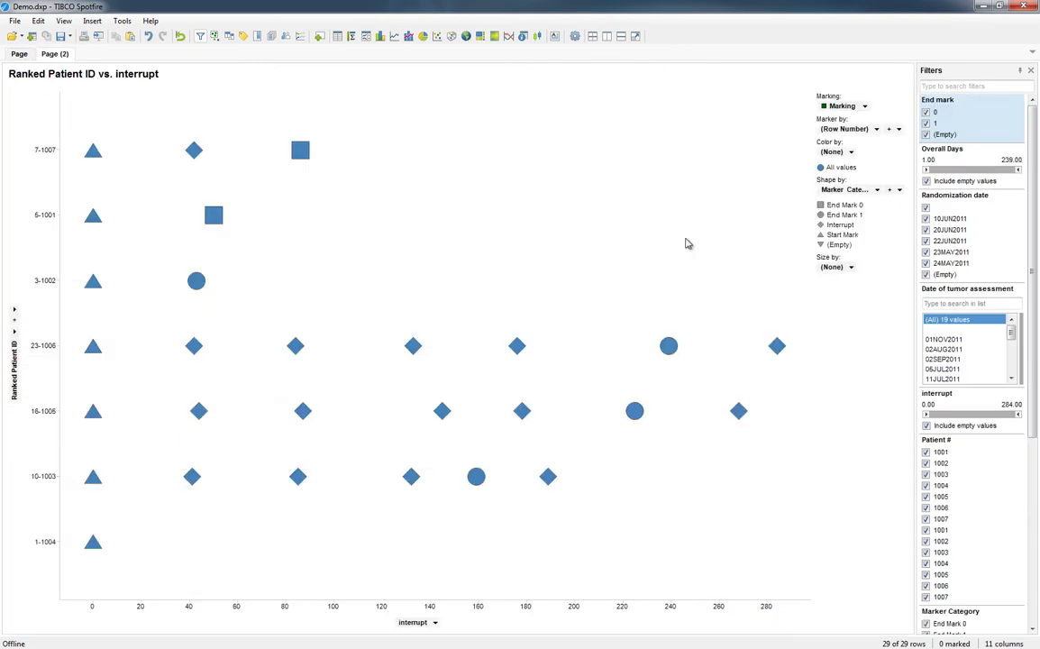
# Step: Set shapes: End Mark 0 triangles, End Mark 1 circles, Interrupt four-point stars, Start Mark vertical lines
pyautogui.click(821, 206)
pyautogui.click(783, 199)
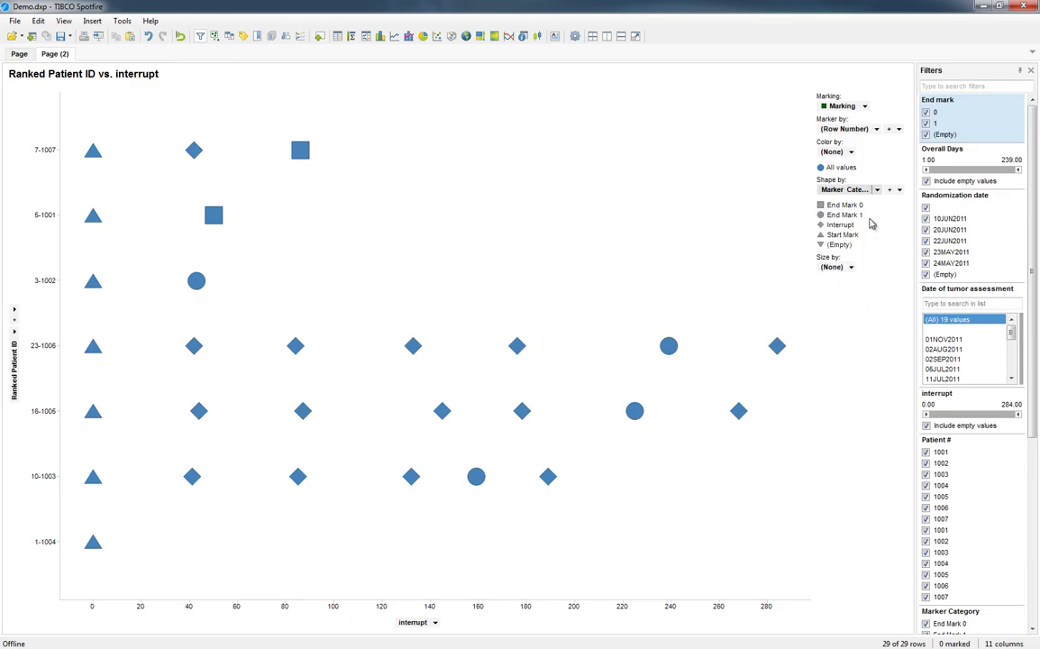
pyautogui.click(822, 216)
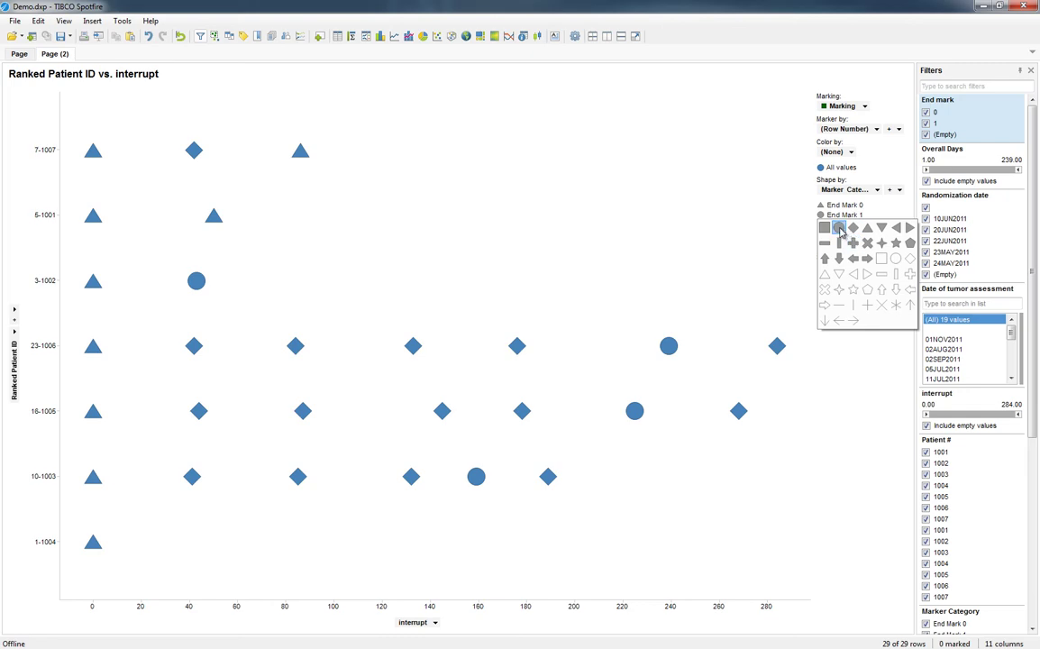
pyautogui.click(835, 230)
pyautogui.click(821, 225)
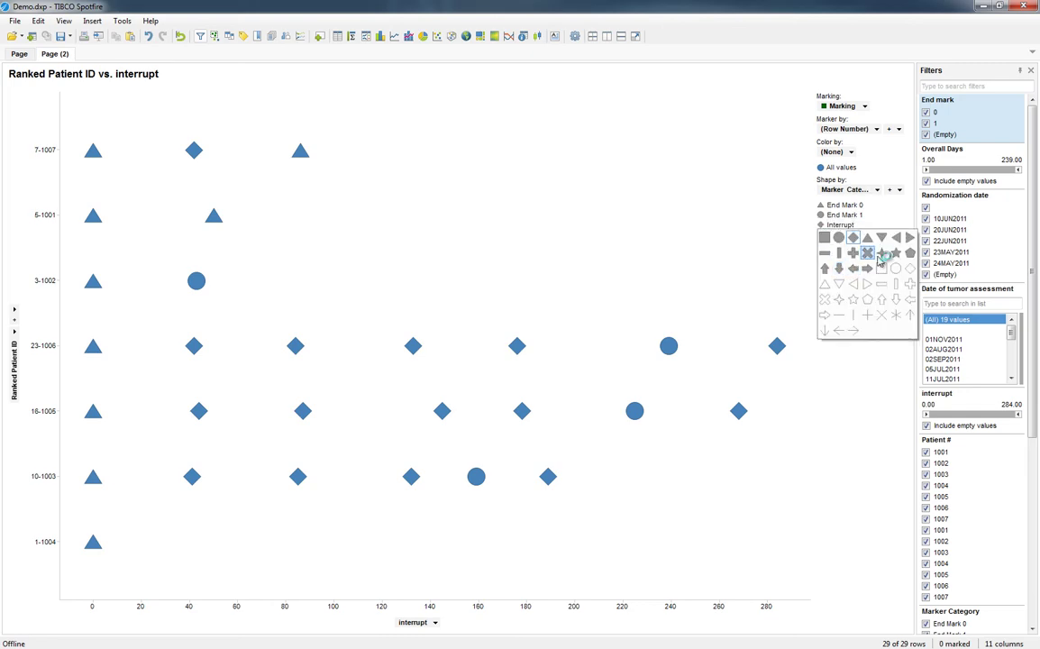
pyautogui.click(790, 232)
pyautogui.click(821, 236)
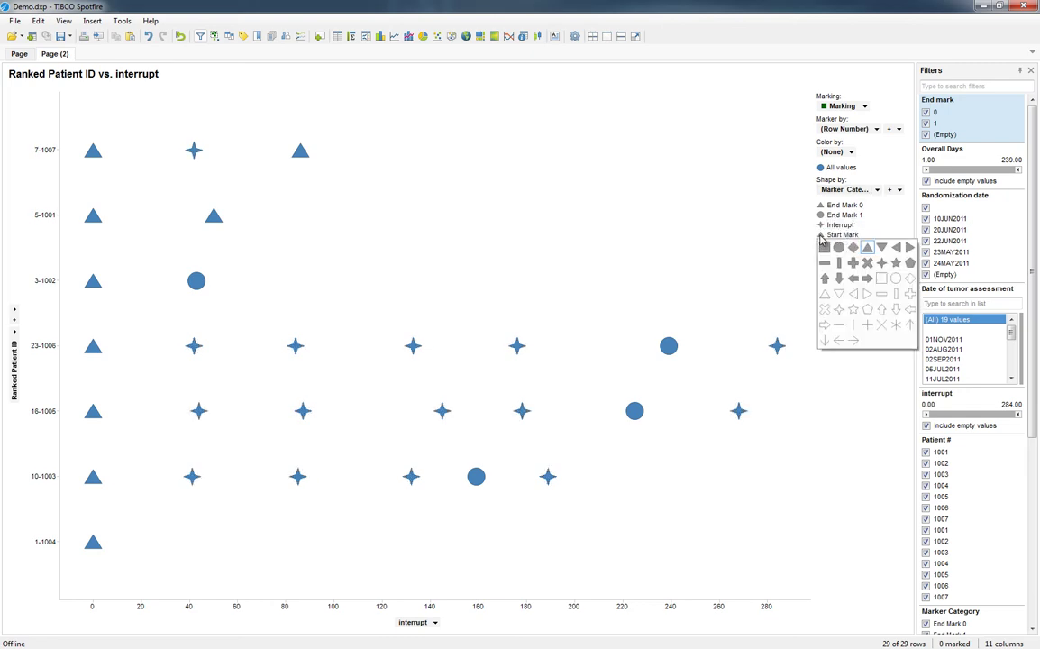
pyautogui.click(852, 327)
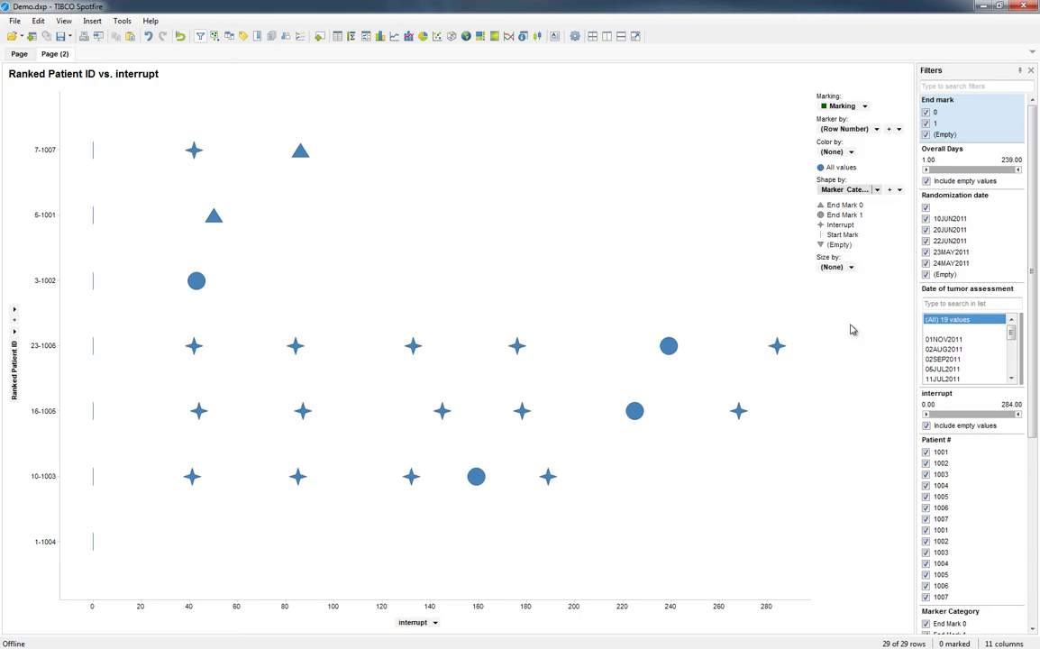
# Step: In chart Properties, connect markers with one custom black line per Ranked Patient ID
pyautogui.rightClick(423, 219)
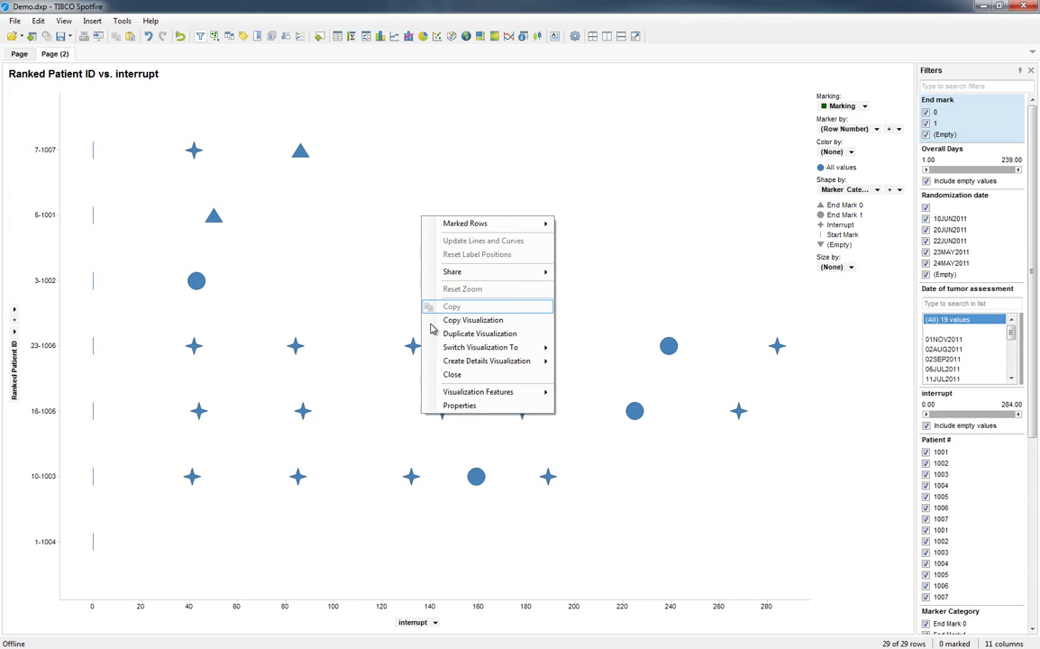
pyautogui.click(458, 405)
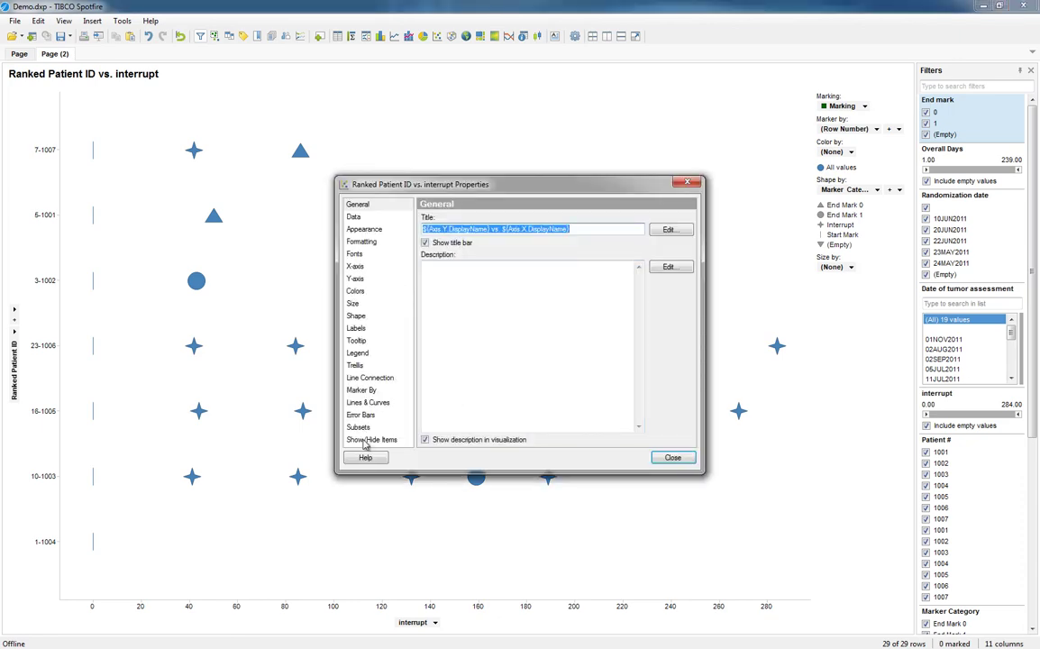
pyautogui.click(360, 379)
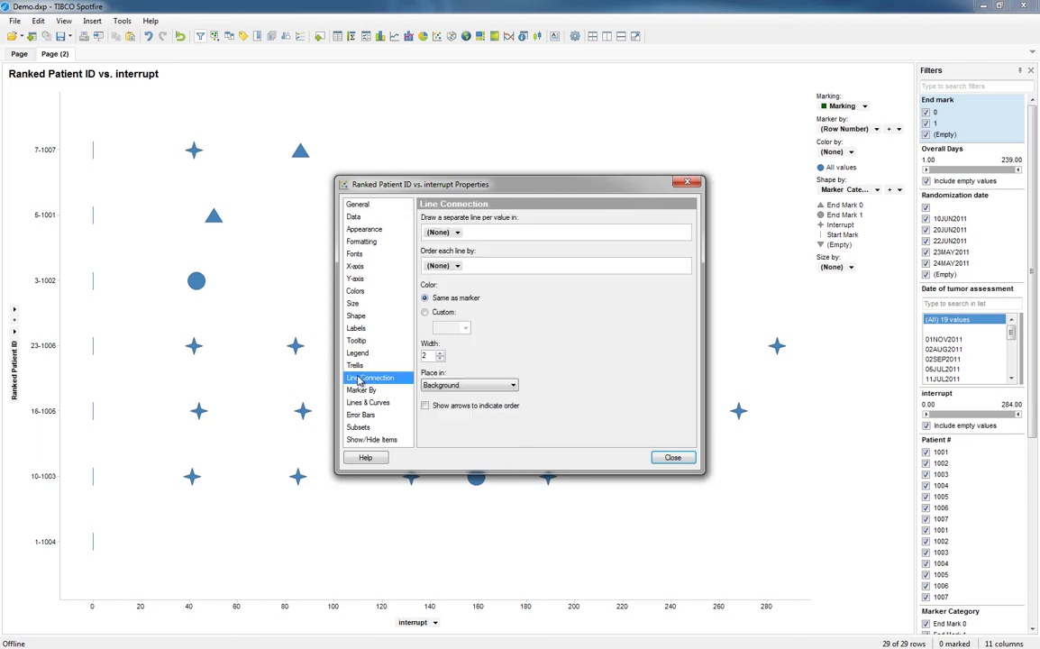
pyautogui.click(457, 232)
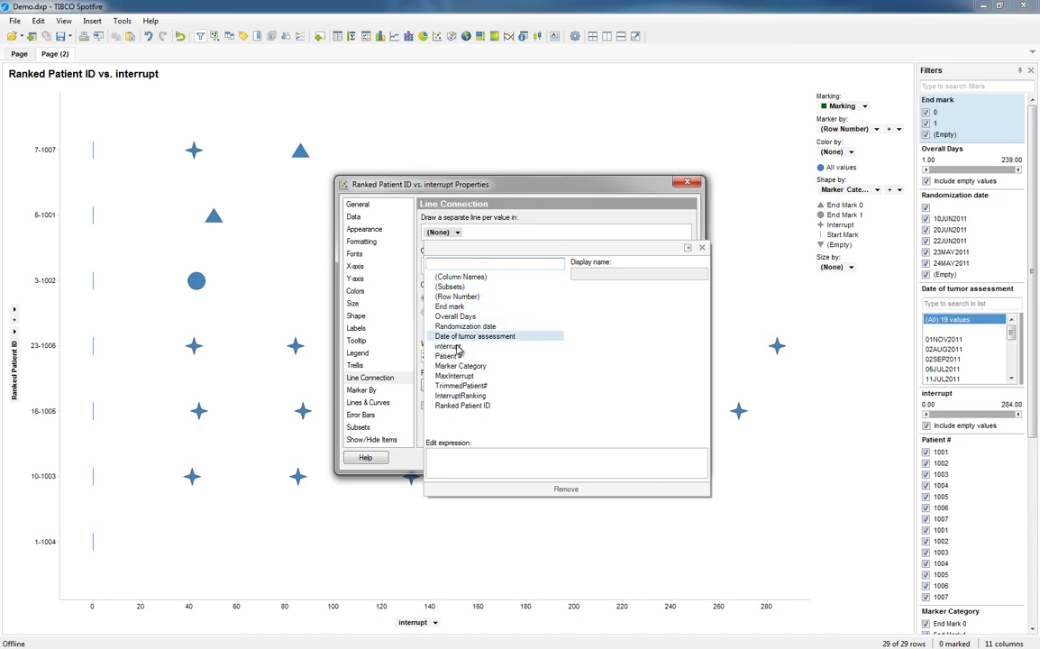
pyautogui.click(461, 407)
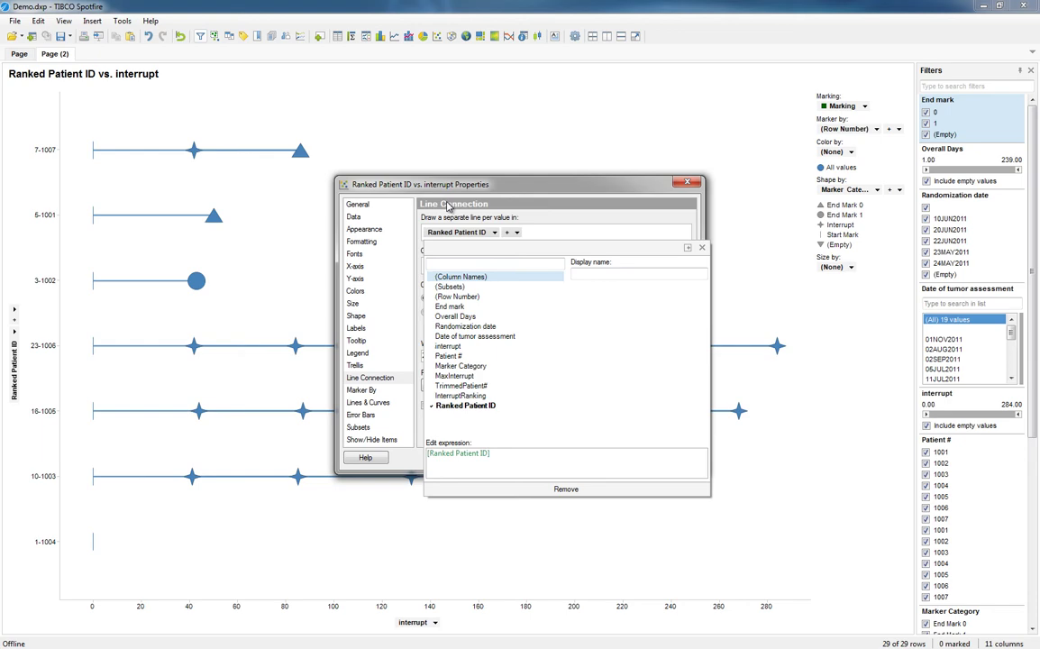
pyautogui.click(477, 187)
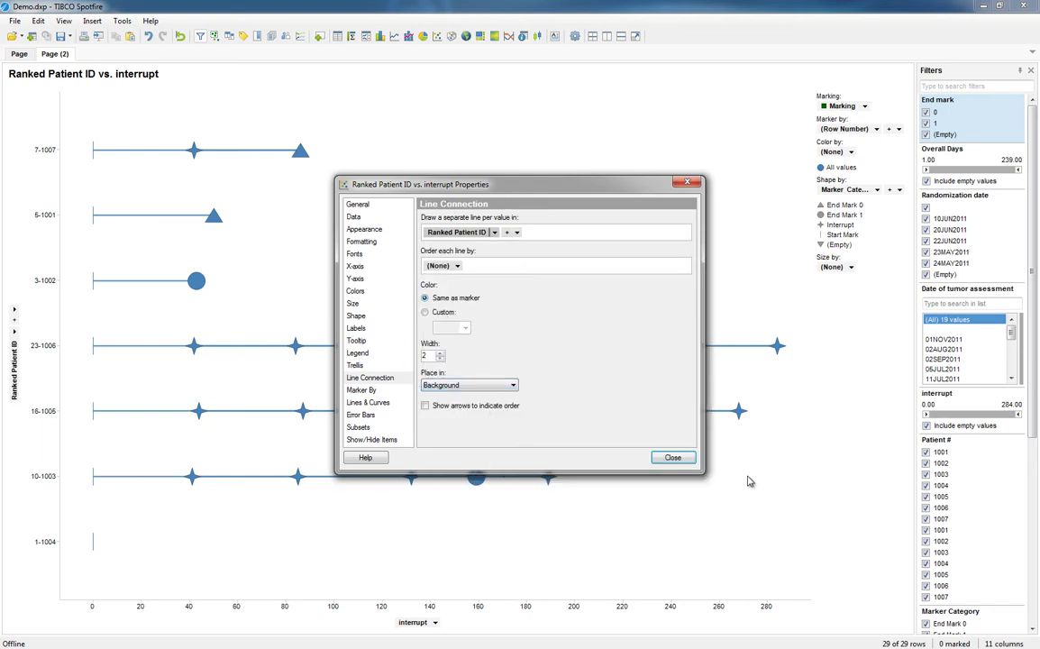
pyautogui.moveTo(700, 469); pyautogui.dragTo(787, 539)
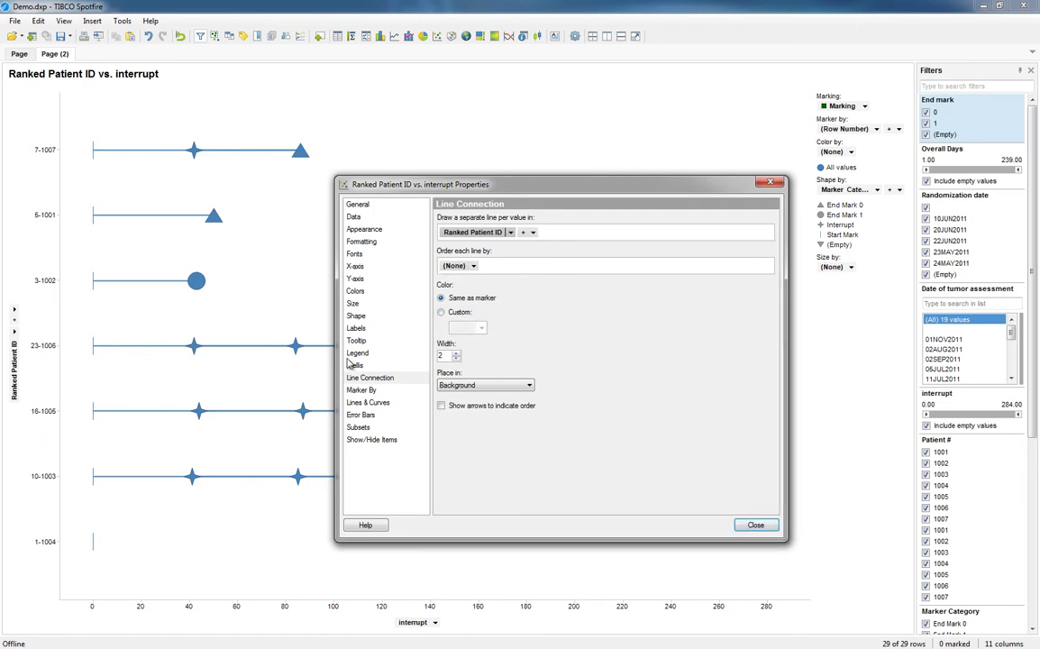
pyautogui.click(442, 313)
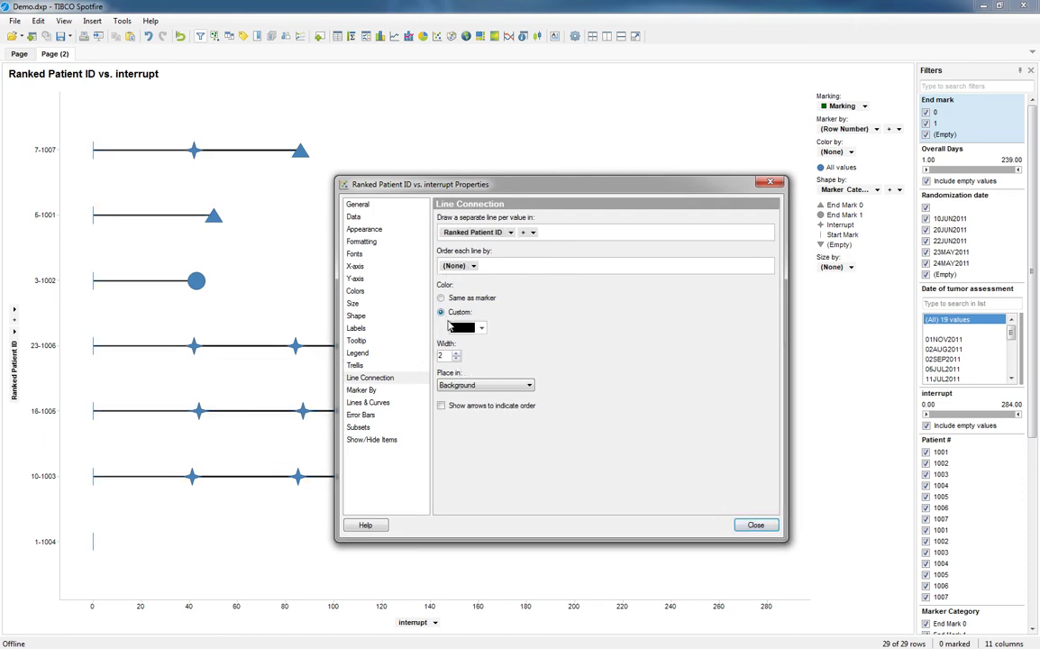
pyautogui.moveTo(473, 189)
pyautogui.mouseDown()
pyautogui.moveTo(486, 324)
pyautogui.moveTo(359, 161)
pyautogui.moveTo(360, 177)
pyautogui.moveTo(461, 172)
pyautogui.mouseUp()
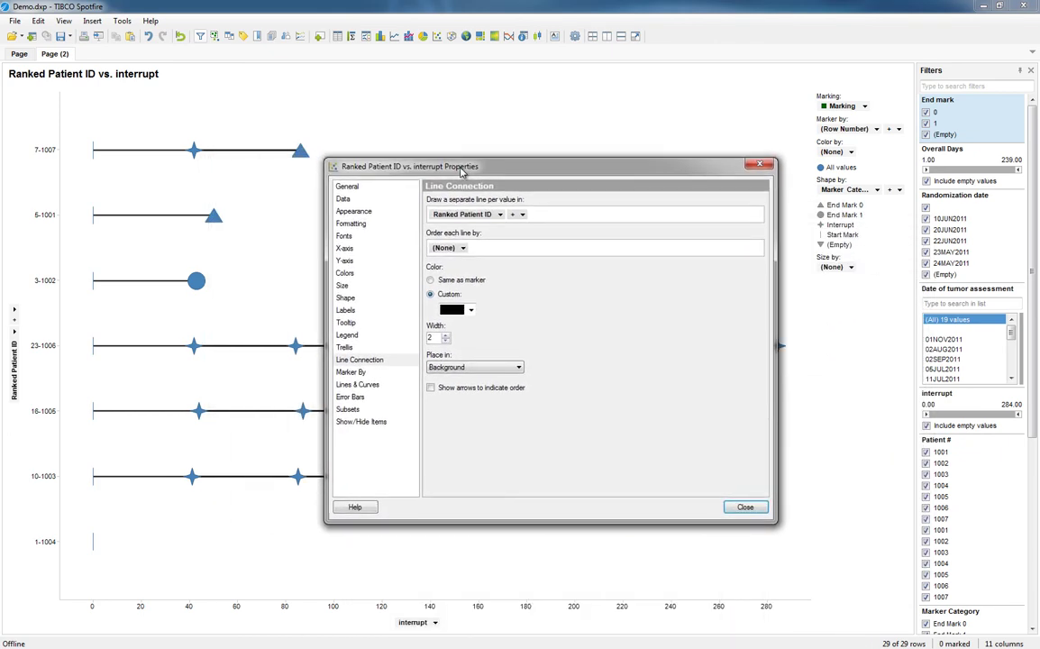
# Step: Colour markers by the Marker Category column and close the chart properties
pyautogui.click(345, 298)
pyautogui.click(345, 274)
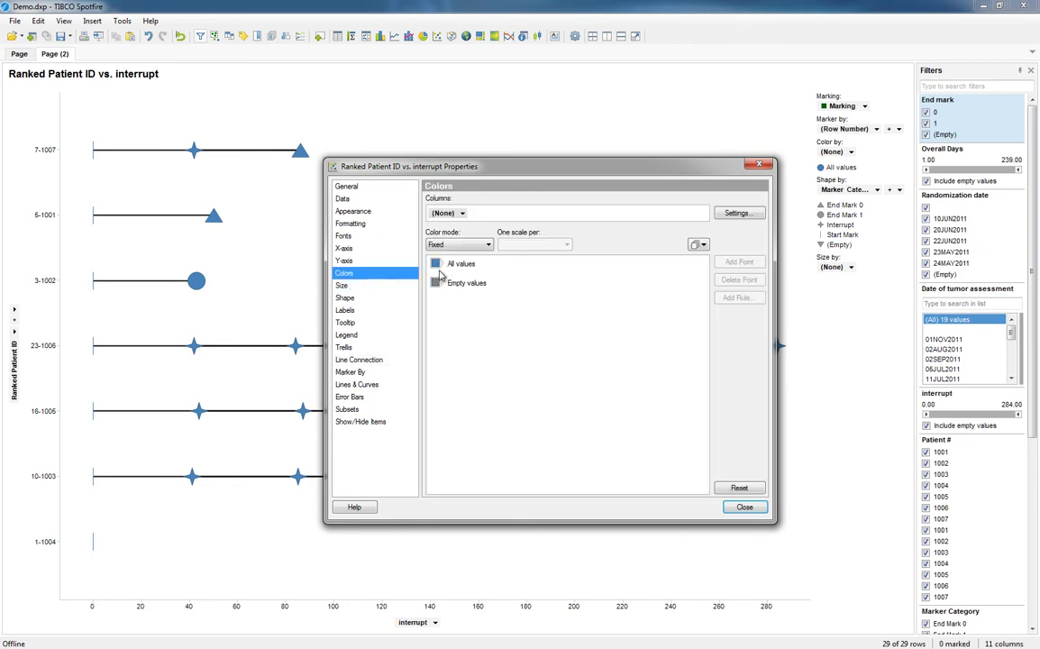
pyautogui.click(463, 217)
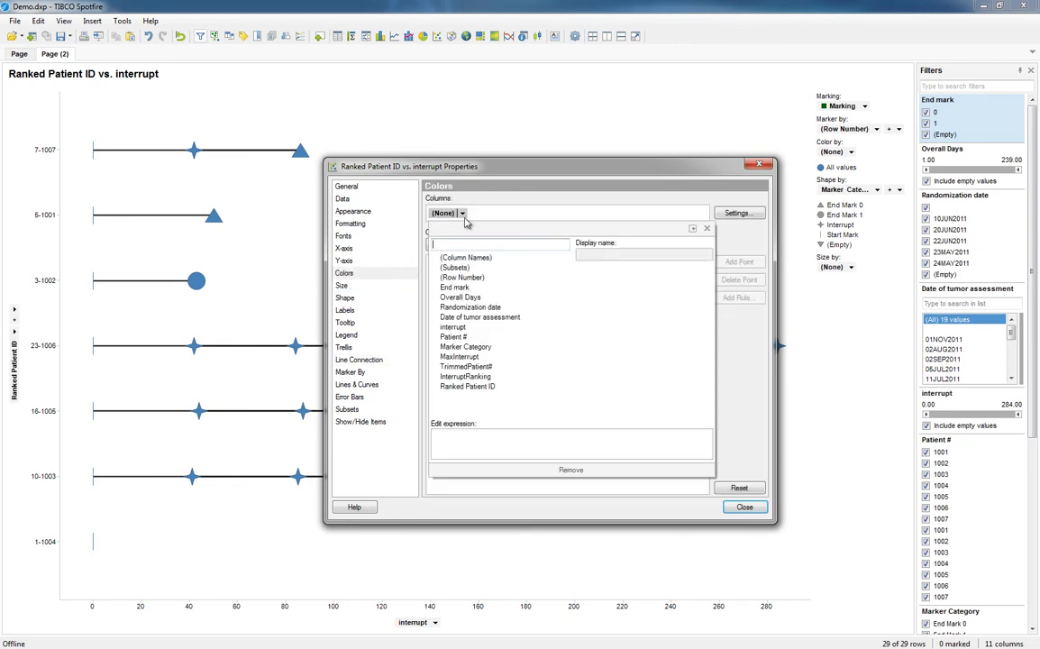
pyautogui.click(456, 347)
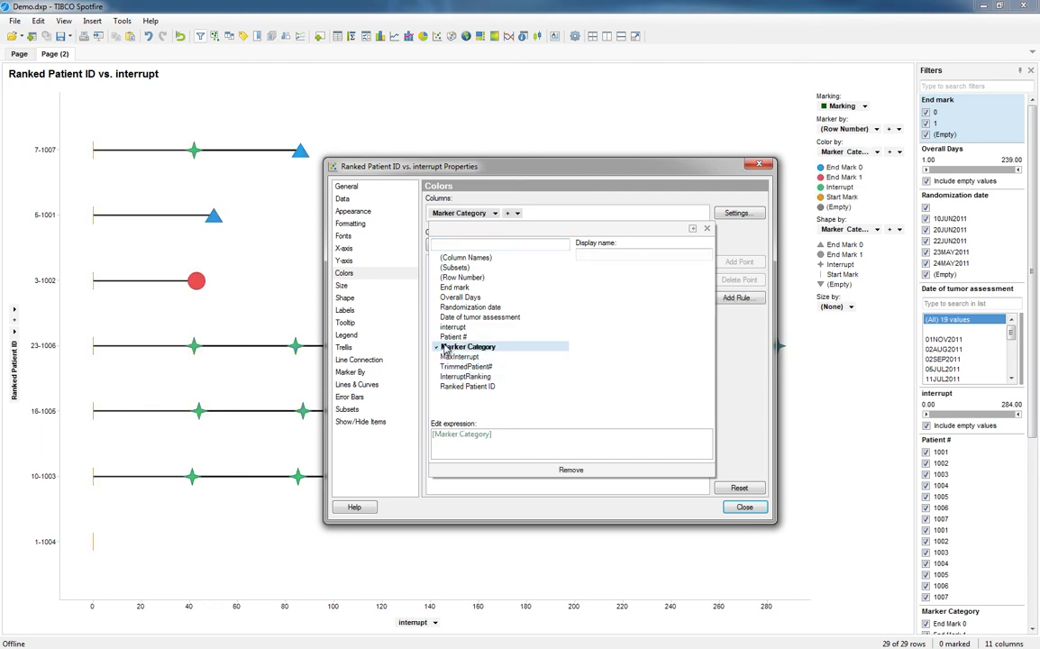
pyautogui.moveTo(441, 167); pyautogui.dragTo(237, 417)
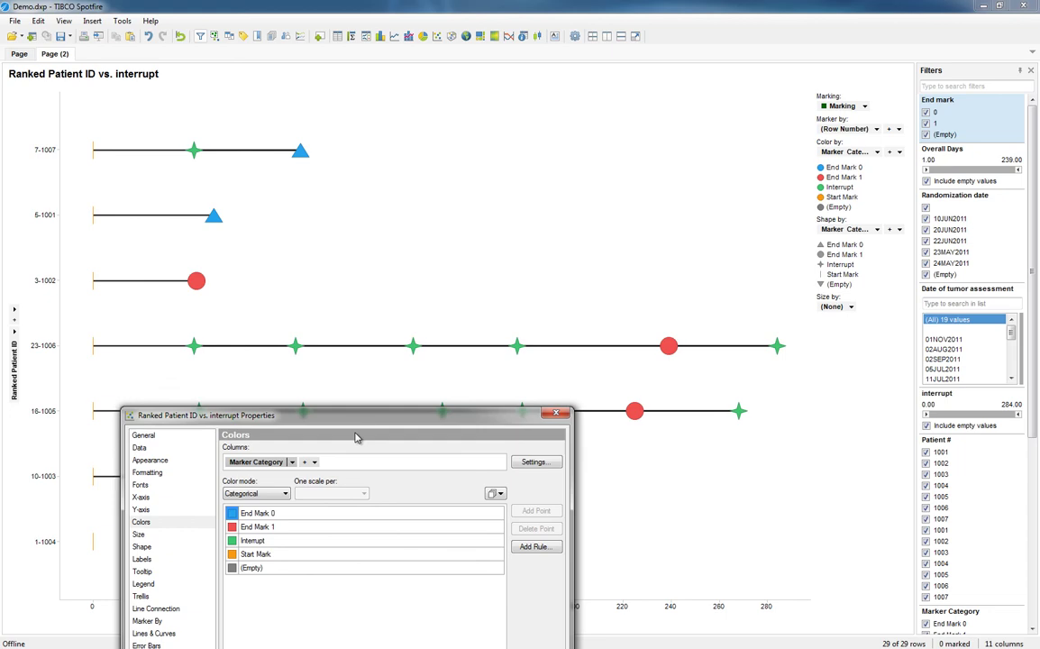
pyautogui.moveTo(355, 438); pyautogui.dragTo(433, 79)
pyautogui.click(681, 420)
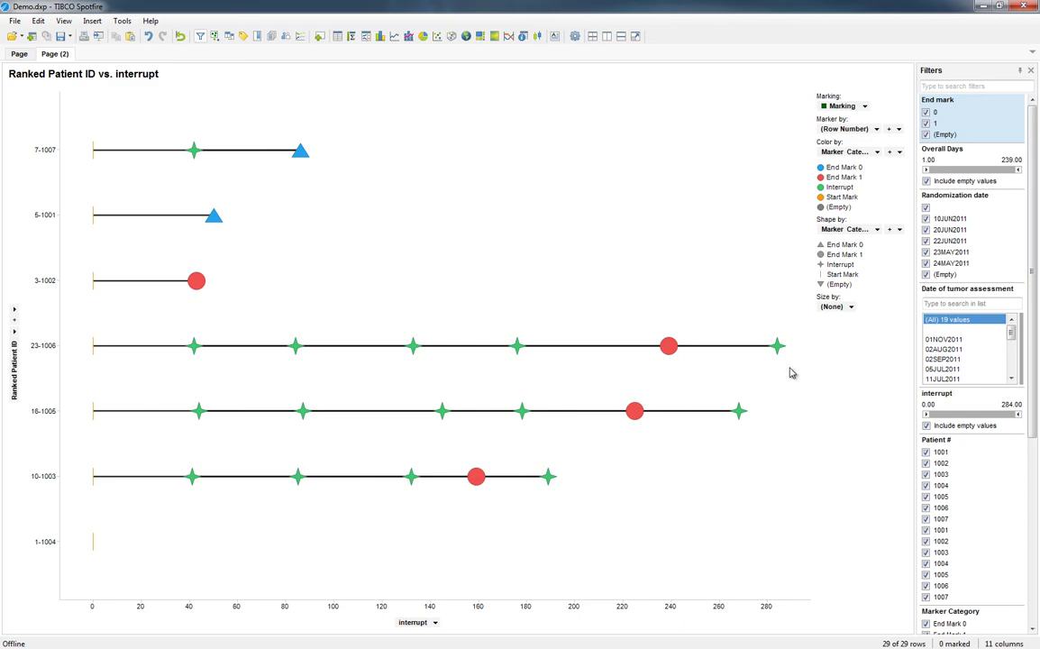
pyautogui.moveTo(780, 349)
pyautogui.moveTo(548, 480)
# Step: Review the chart's colour settings, then mark patient 16-1005's final interrupt star at 268
pyautogui.rightClick(342, 262)
pyautogui.click(433, 448)
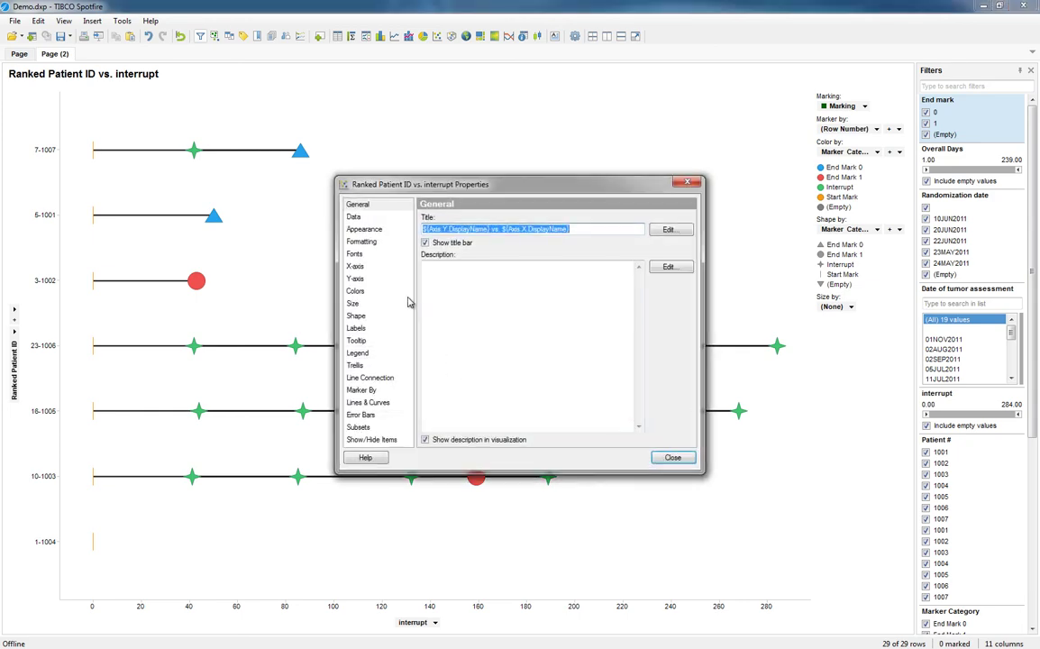
pyautogui.click(356, 293)
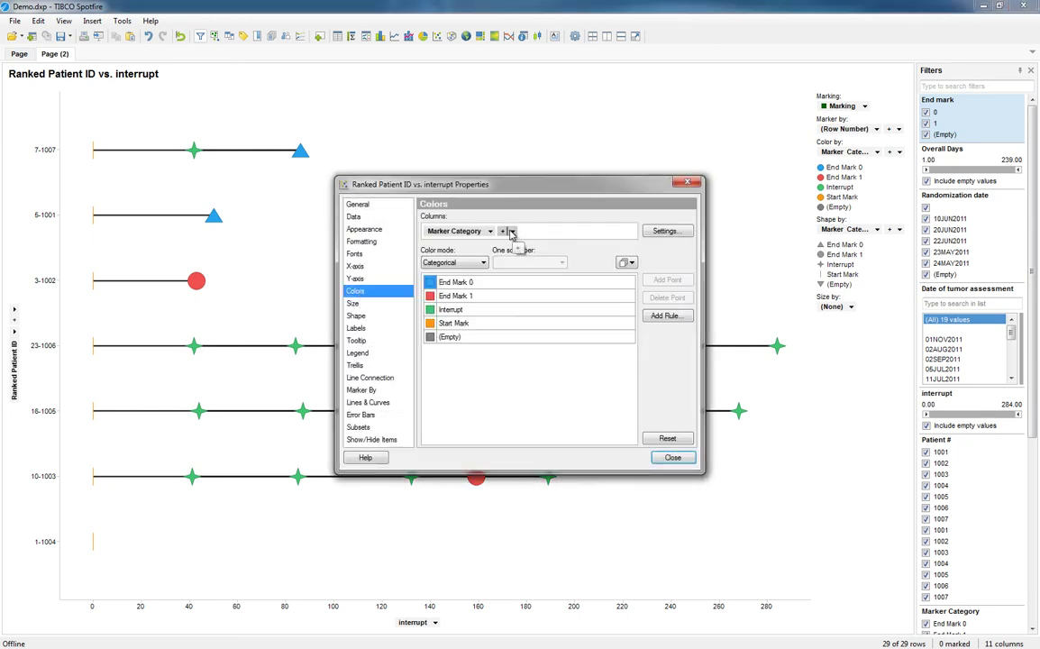
pyautogui.click(673, 457)
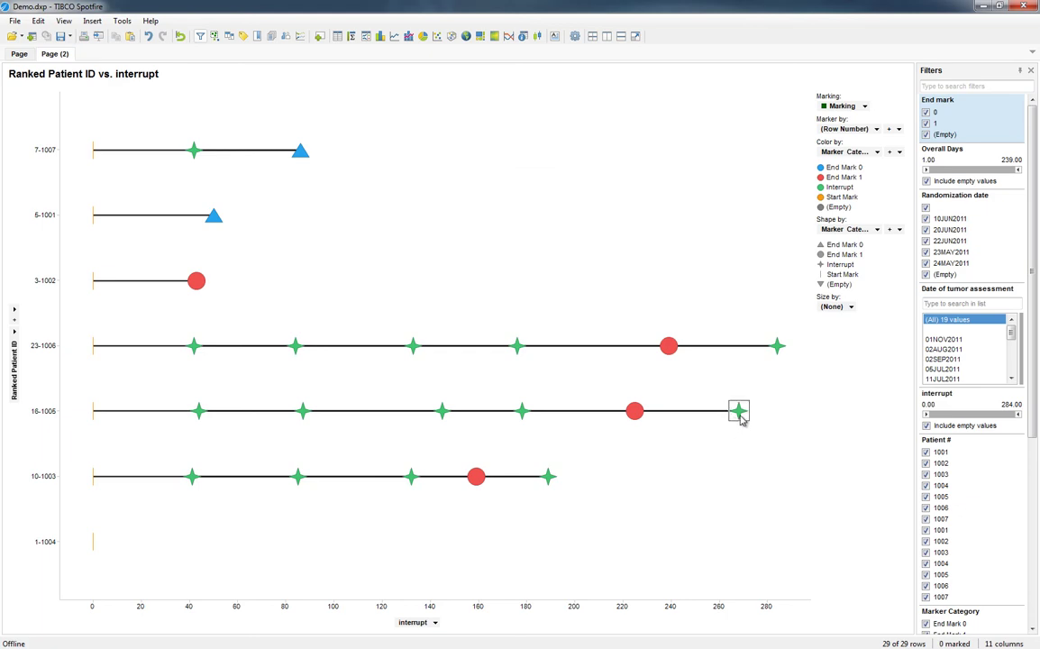
pyautogui.moveTo(739, 413)
pyautogui.click(739, 413)
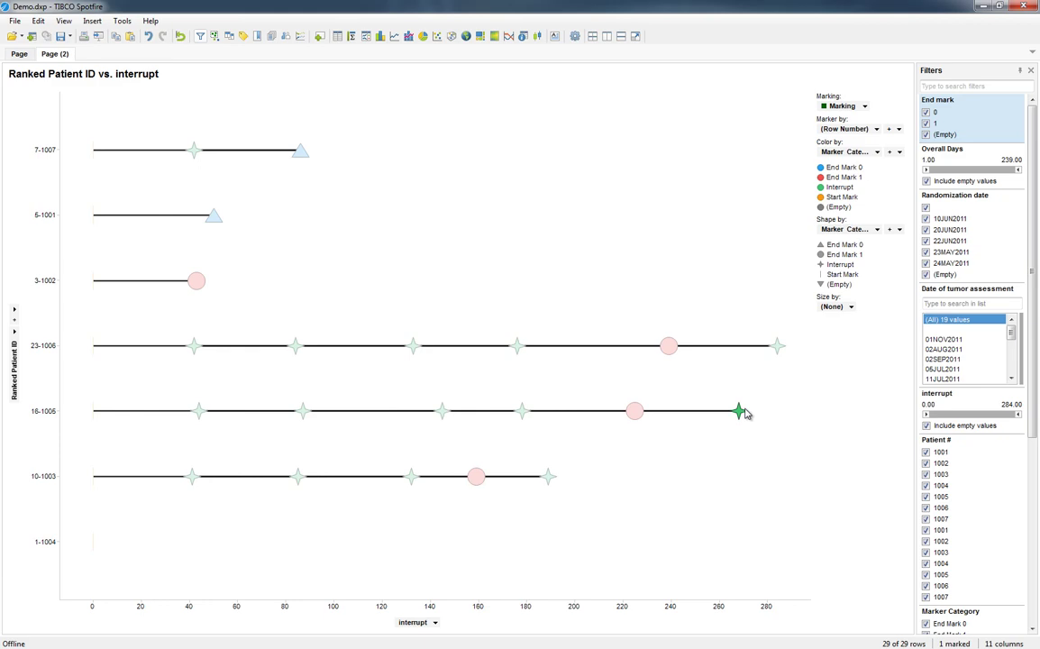
# Step: In the chart's Colors settings, inspect the Marker Category custom expression without changing it
pyautogui.rightClick(488, 241)
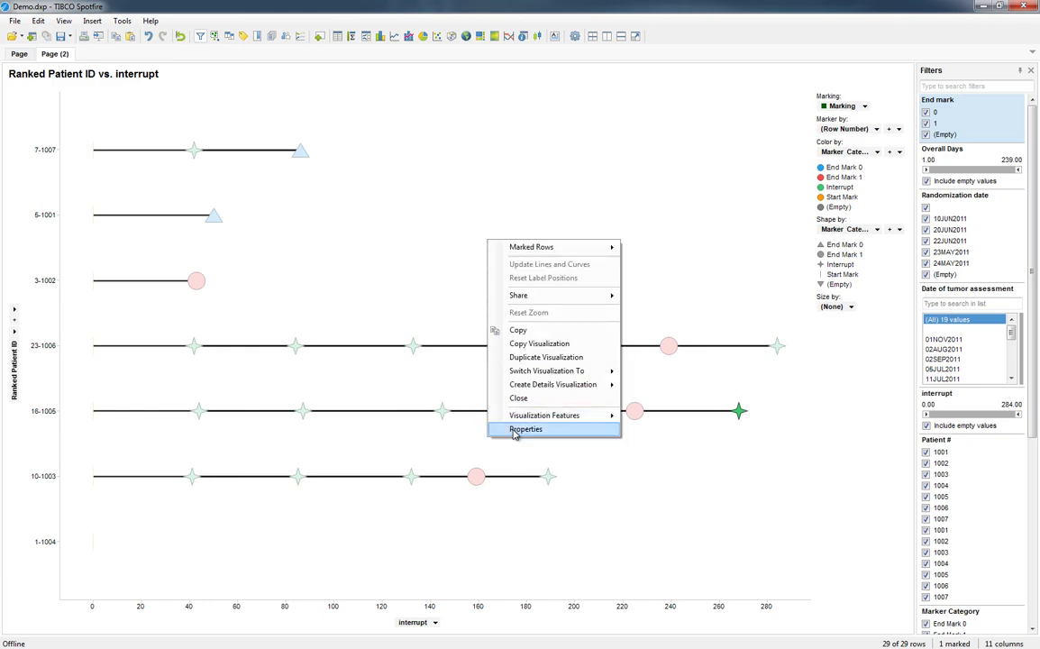
pyautogui.click(521, 430)
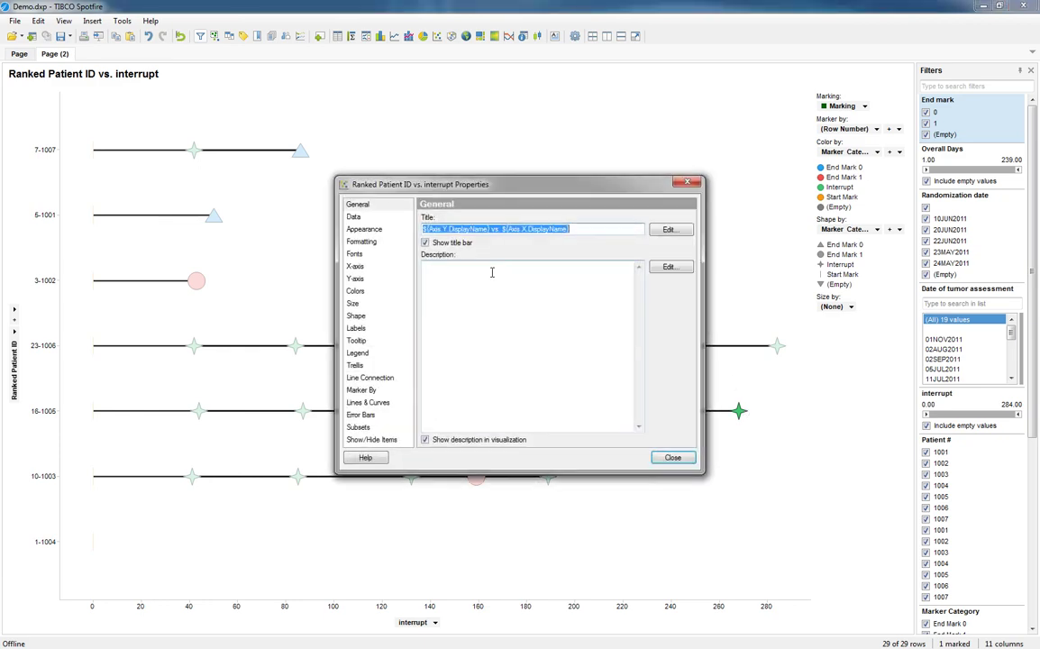
pyautogui.click(357, 293)
pyautogui.rightClick(511, 231)
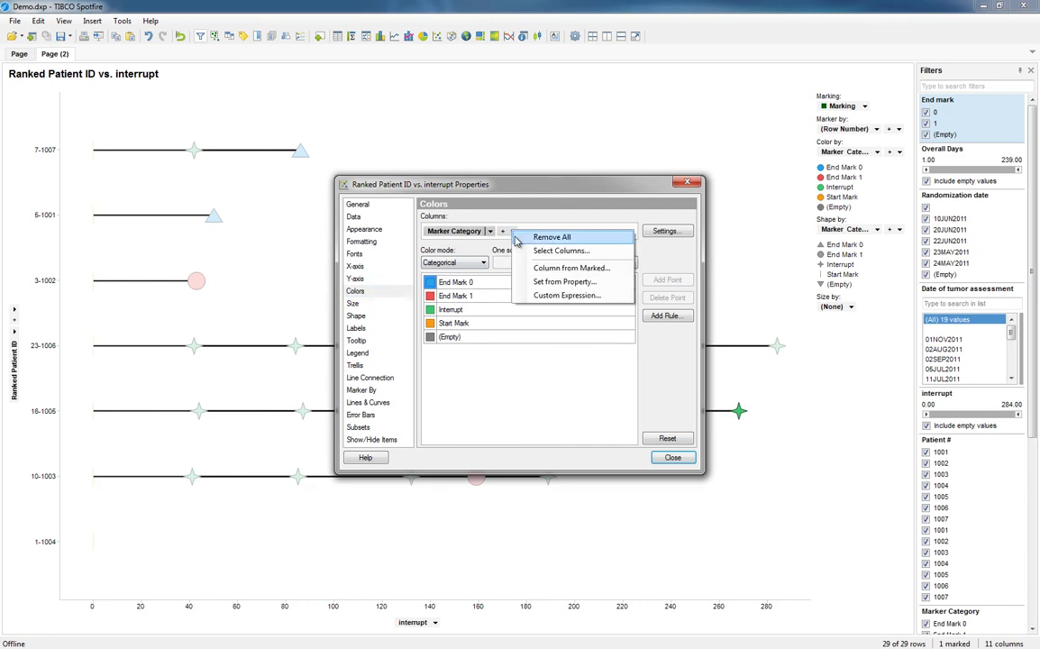
pyautogui.click(544, 296)
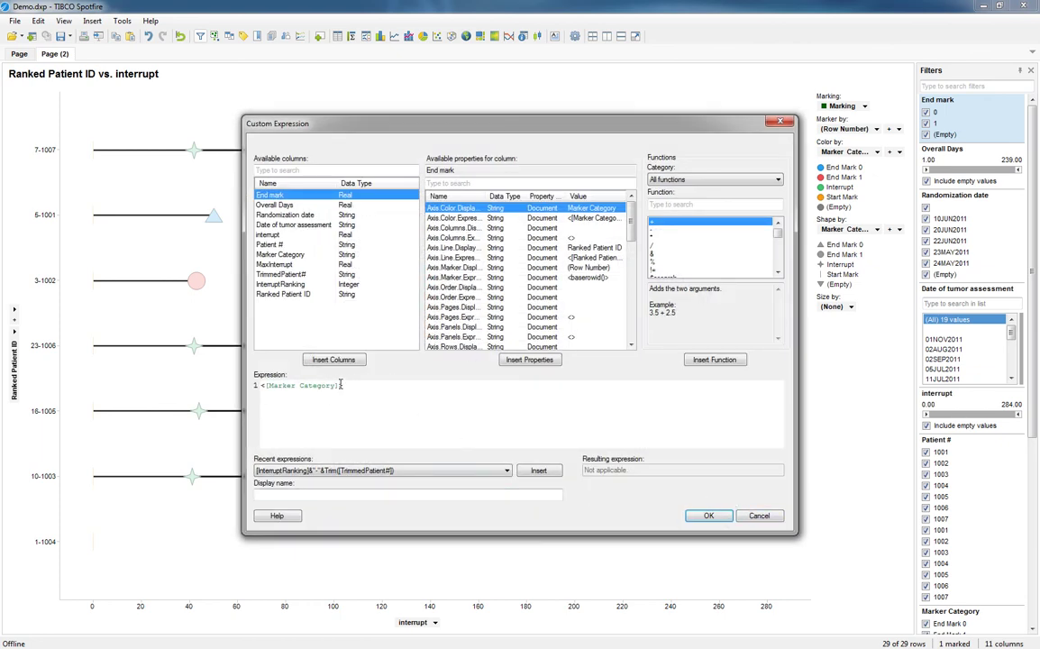
pyautogui.moveTo(341, 385); pyautogui.dragTo(265, 390)
pyautogui.click(760, 515)
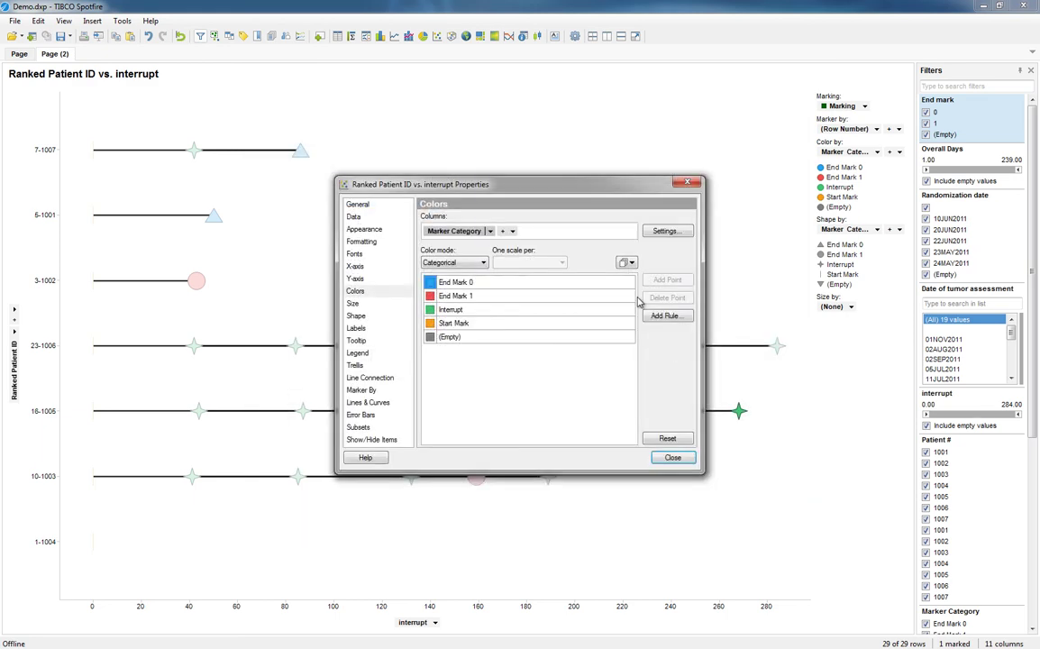
# Step: Add Overall Days as a colour column and enter [Overall Days]<[interrupt] as [Overall More than Interrupt]
pyautogui.click(512, 231)
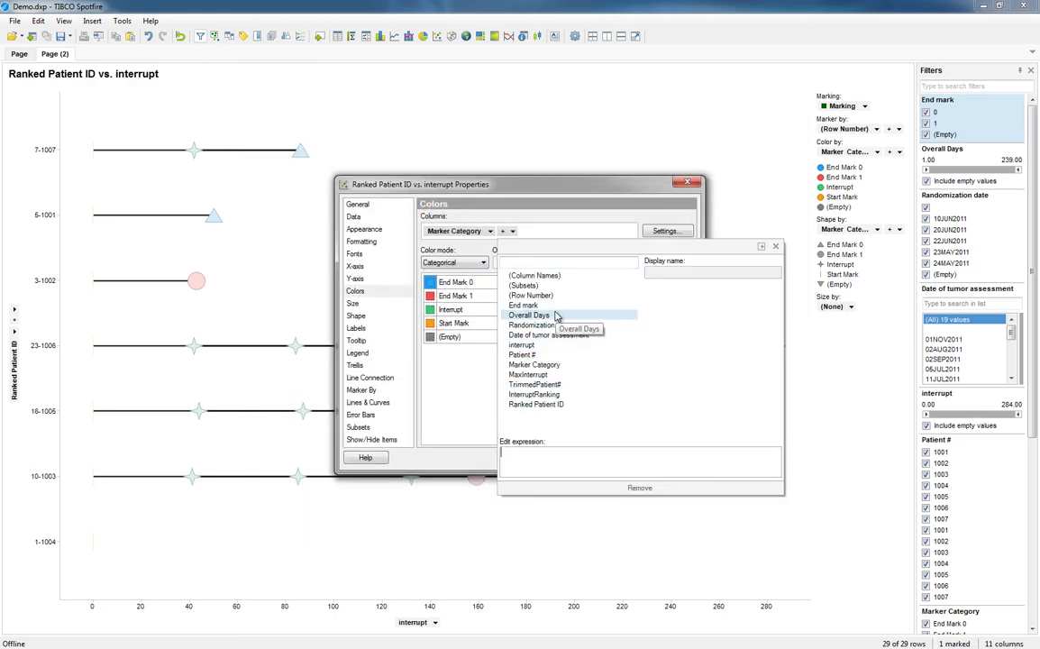
pyautogui.click(546, 317)
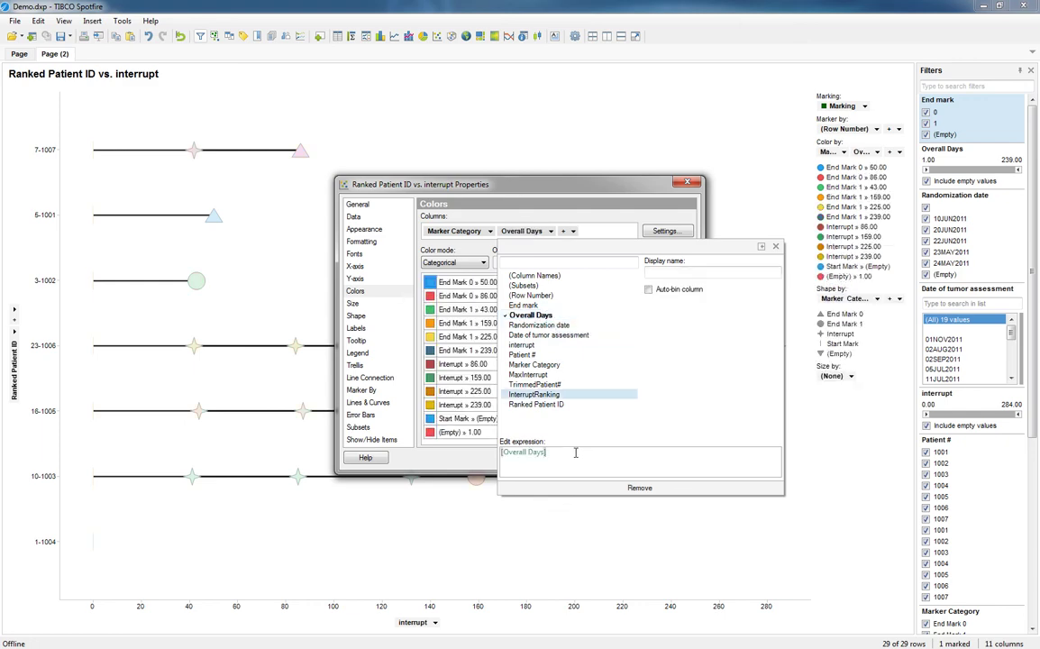
pyautogui.write('<')
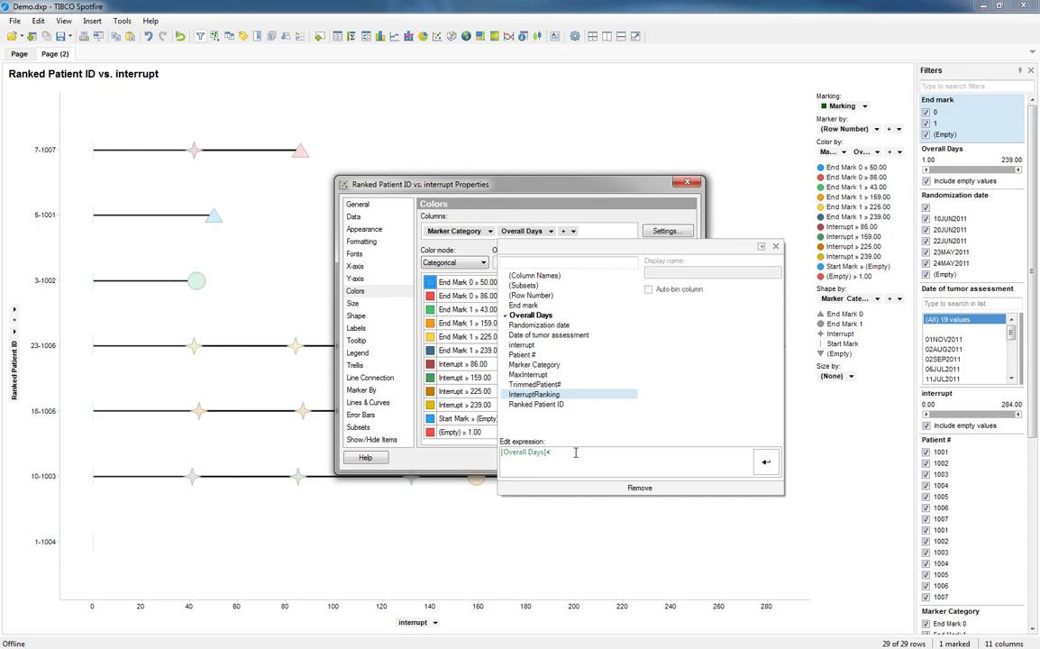
pyautogui.click(523, 345)
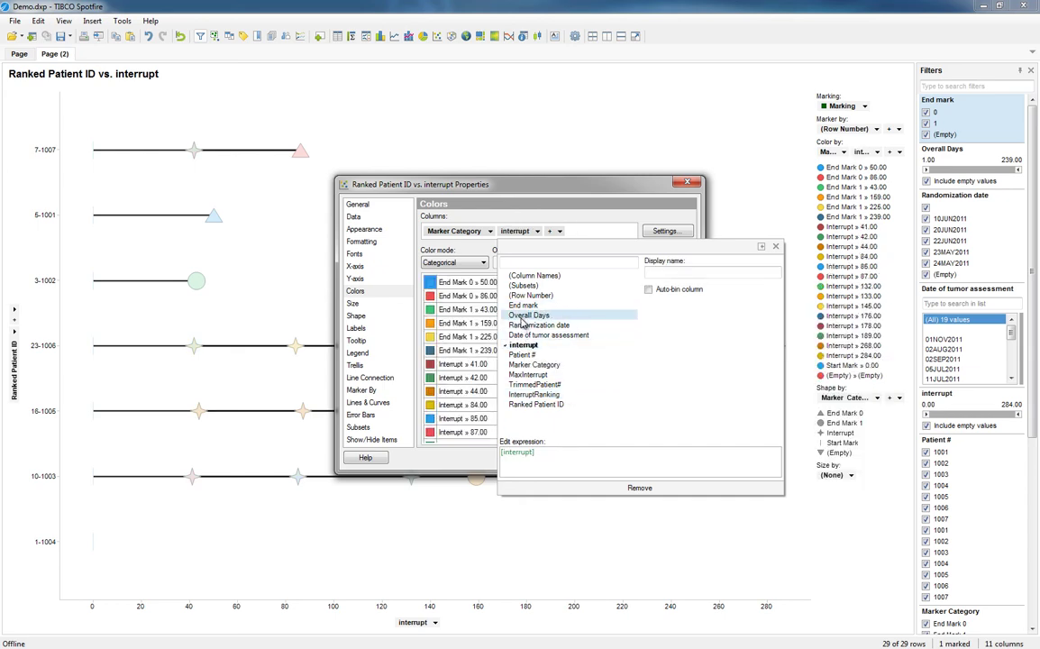
pyautogui.click(522, 317)
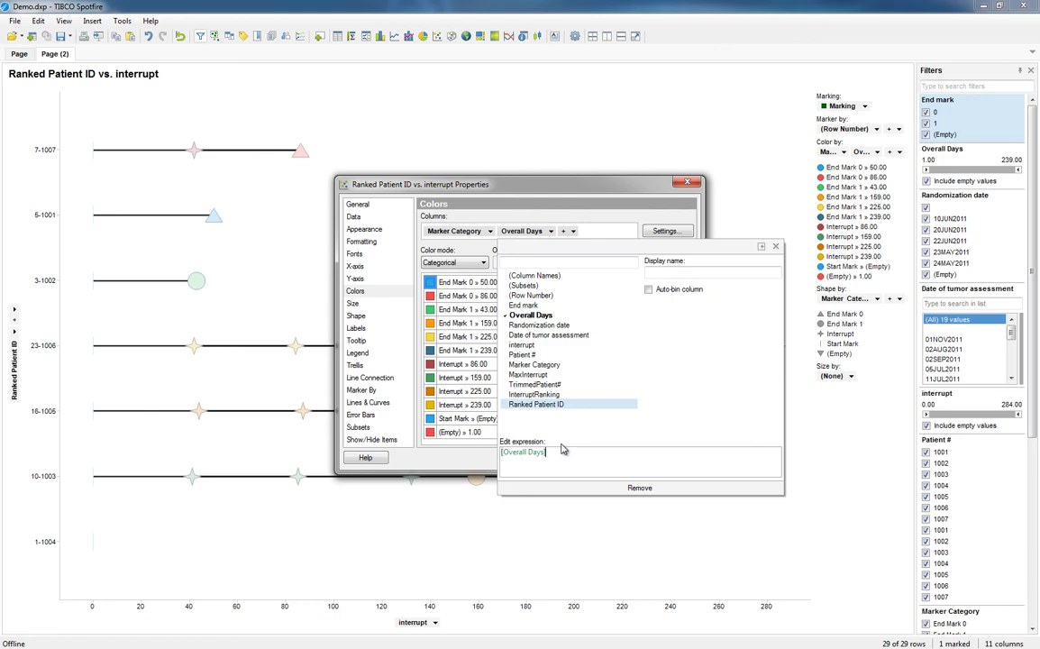
pyautogui.write('<[')
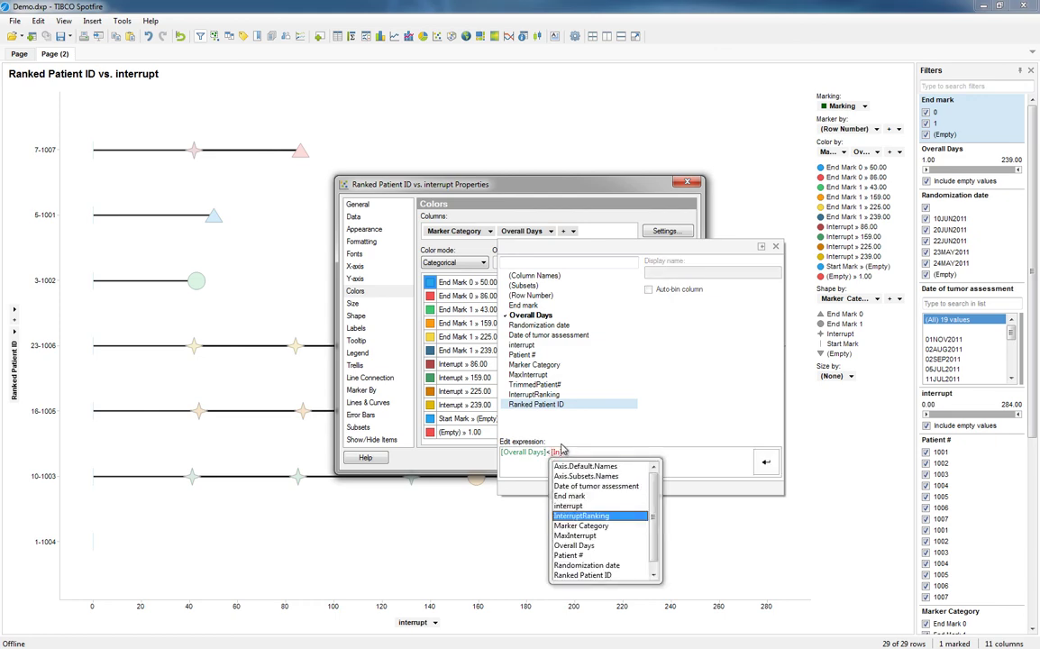
pyautogui.write('In')
pyautogui.press('Up')
pyautogui.press('Return')
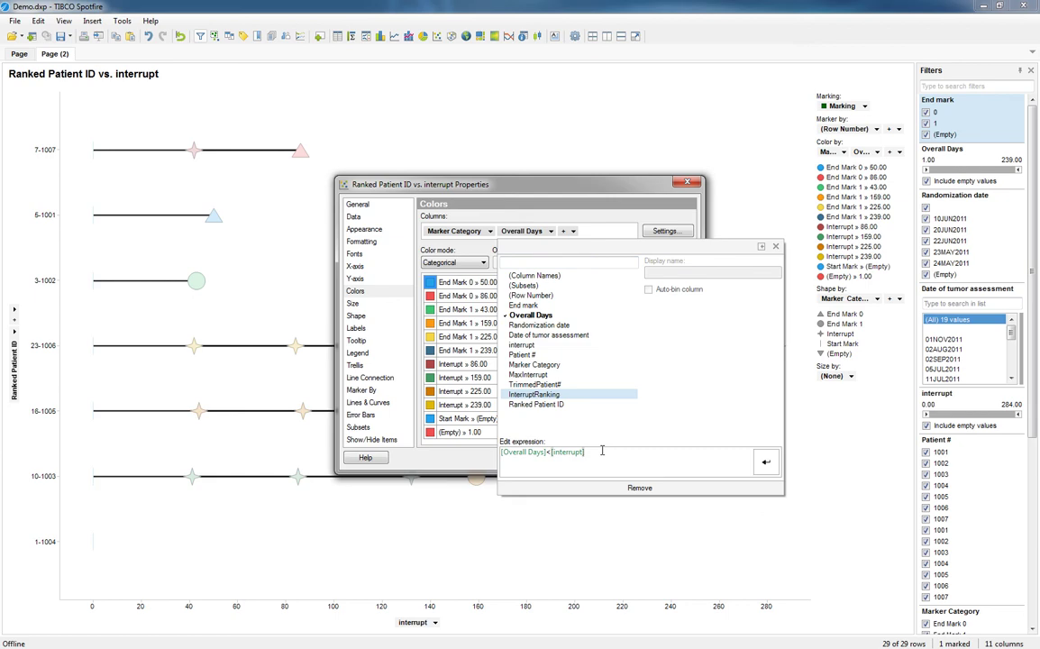
pyautogui.write('as')
pyautogui.write(' [Overall More')
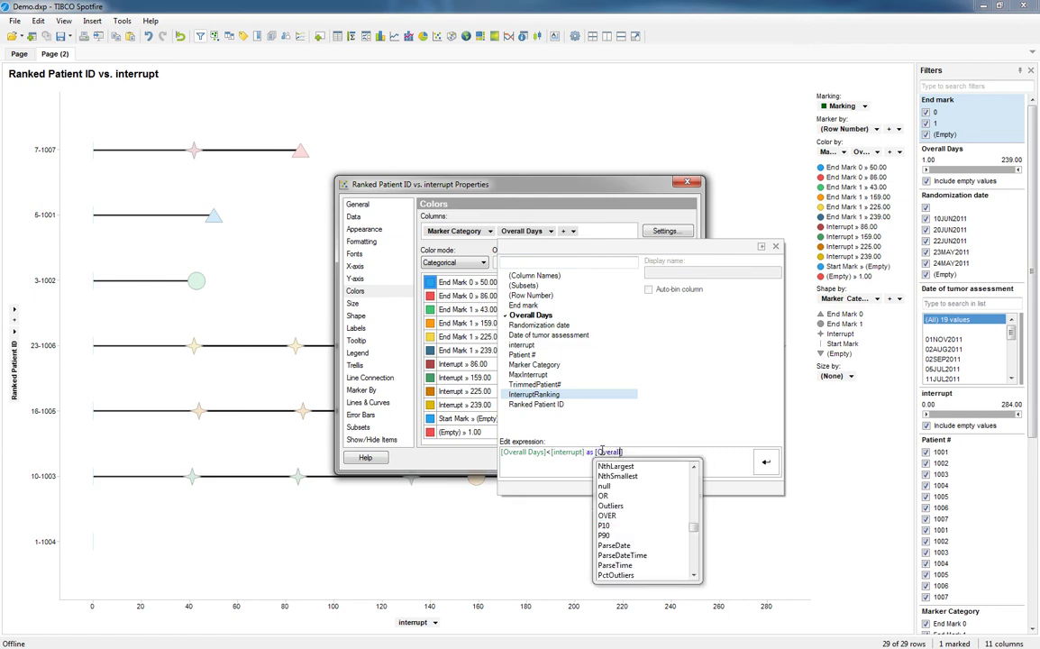
pyautogui.write(' than Inter')
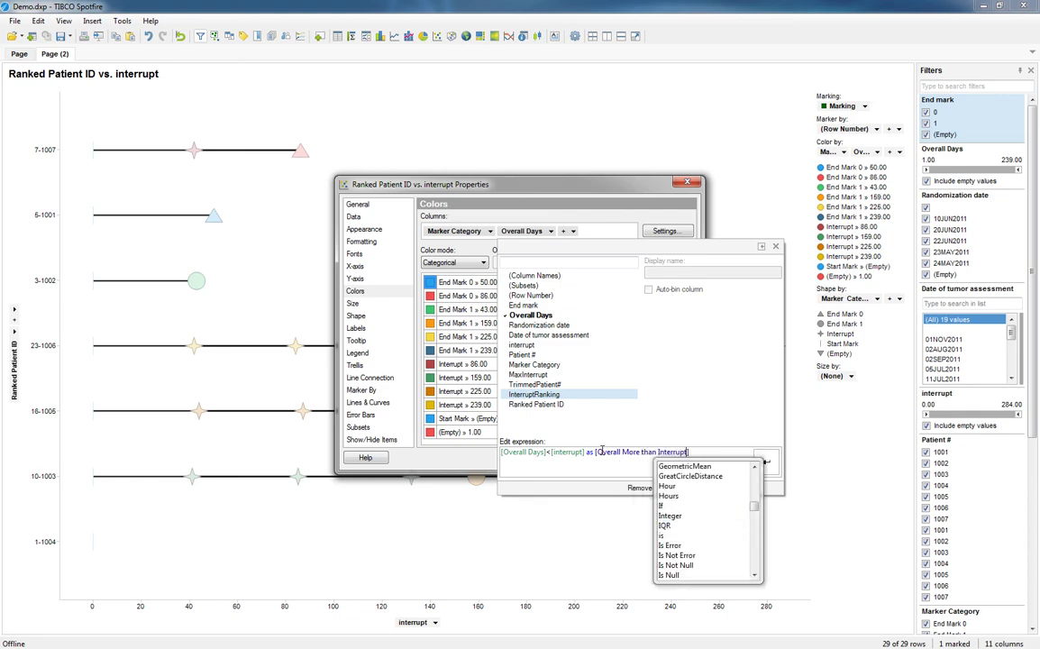
pyautogui.write('rupt')
pyautogui.press('Escape')
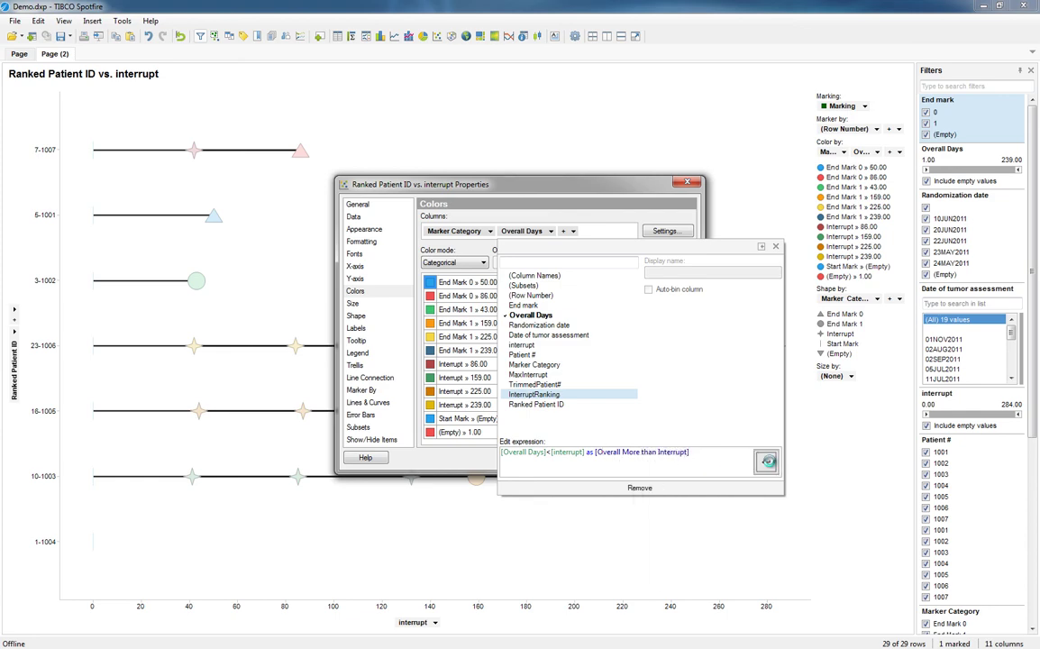
# Step: Apply the colour expression and make the Start Mark and (Empty) categories black
pyautogui.click(766, 461)
pyautogui.click(555, 209)
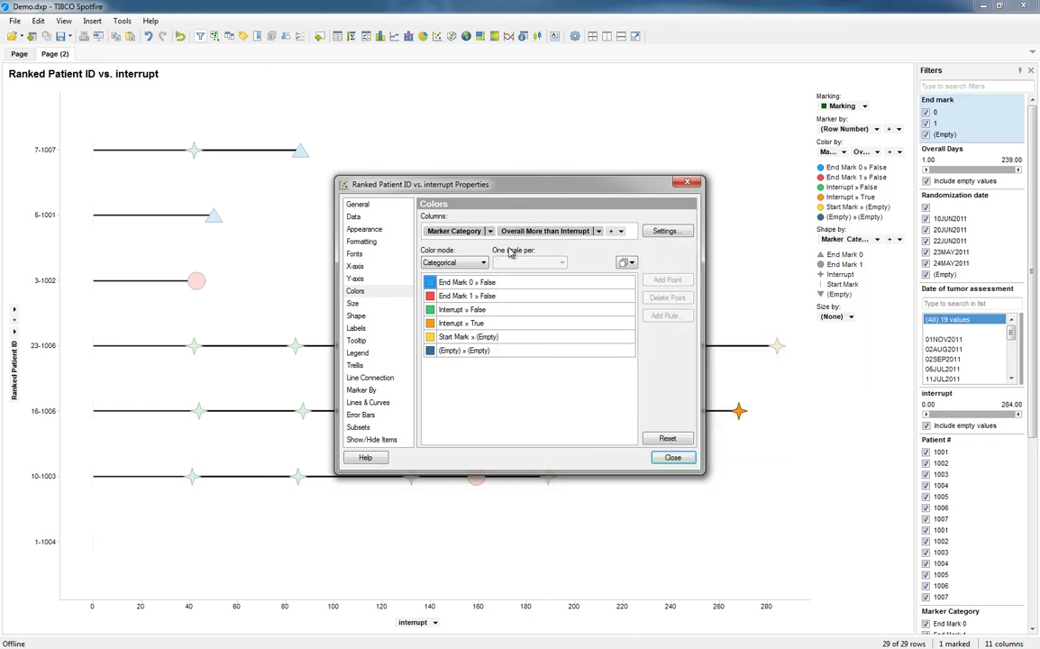
pyautogui.moveTo(468, 190); pyautogui.dragTo(368, 277)
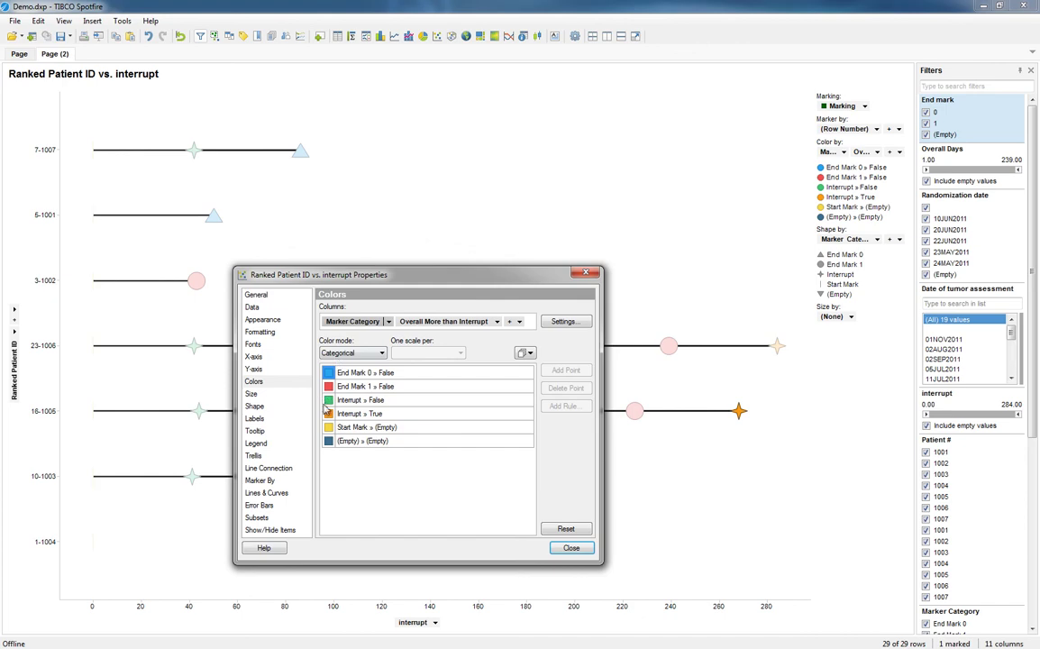
pyautogui.click(330, 427)
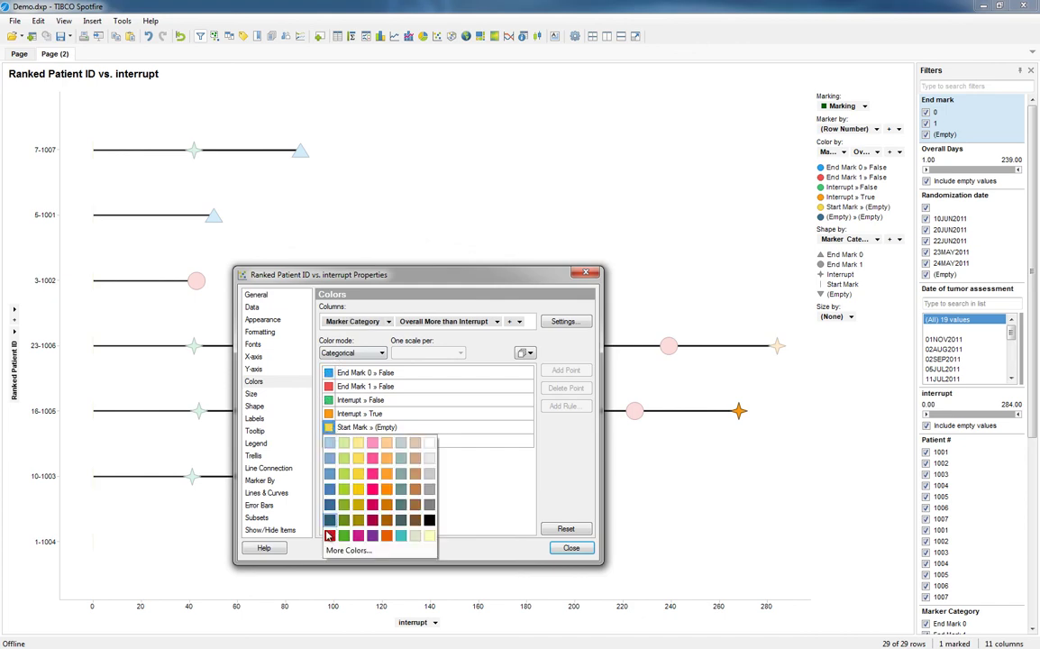
pyautogui.click(429, 521)
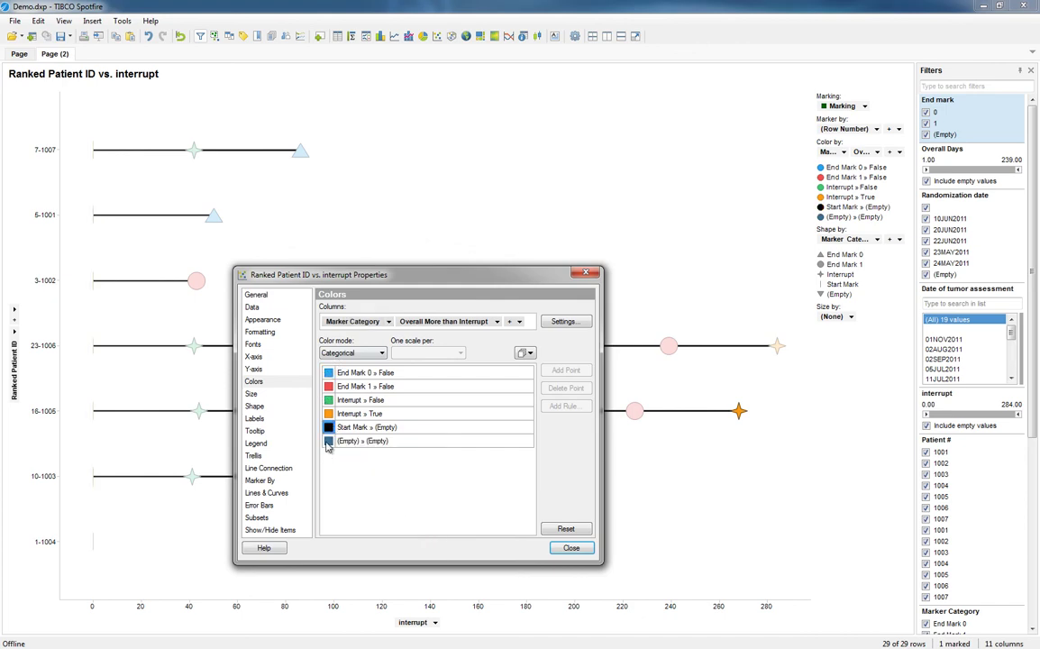
pyautogui.click(329, 441)
pyautogui.click(429, 534)
# Step: Colour Interrupt » True stars yellow, Interrupt » False stars blue, and both End Marks red
pyautogui.click(330, 414)
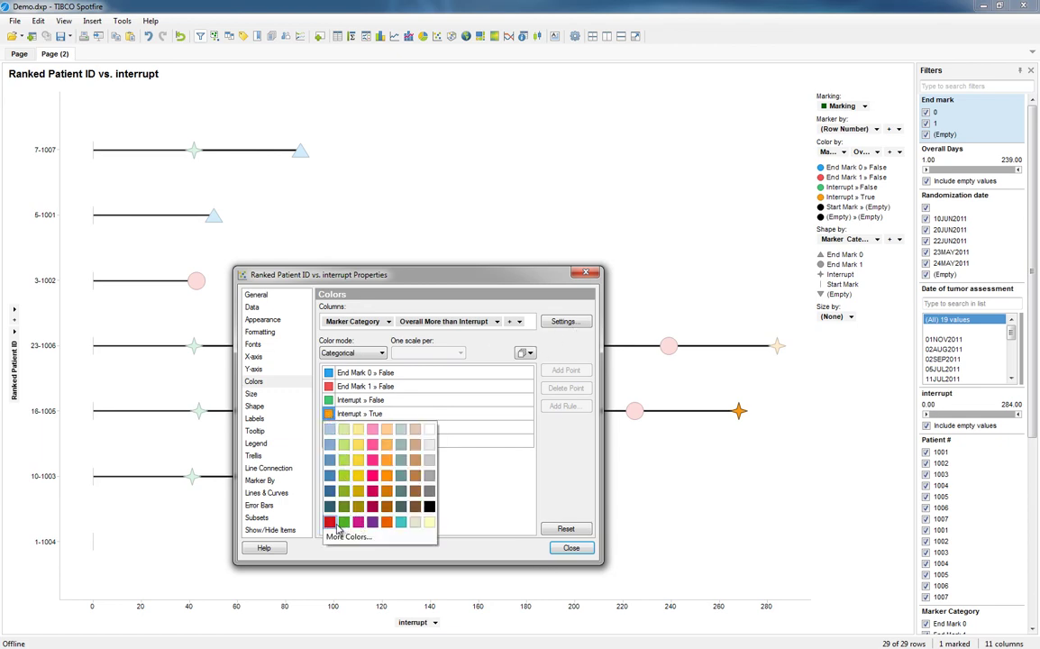
pyautogui.click(358, 481)
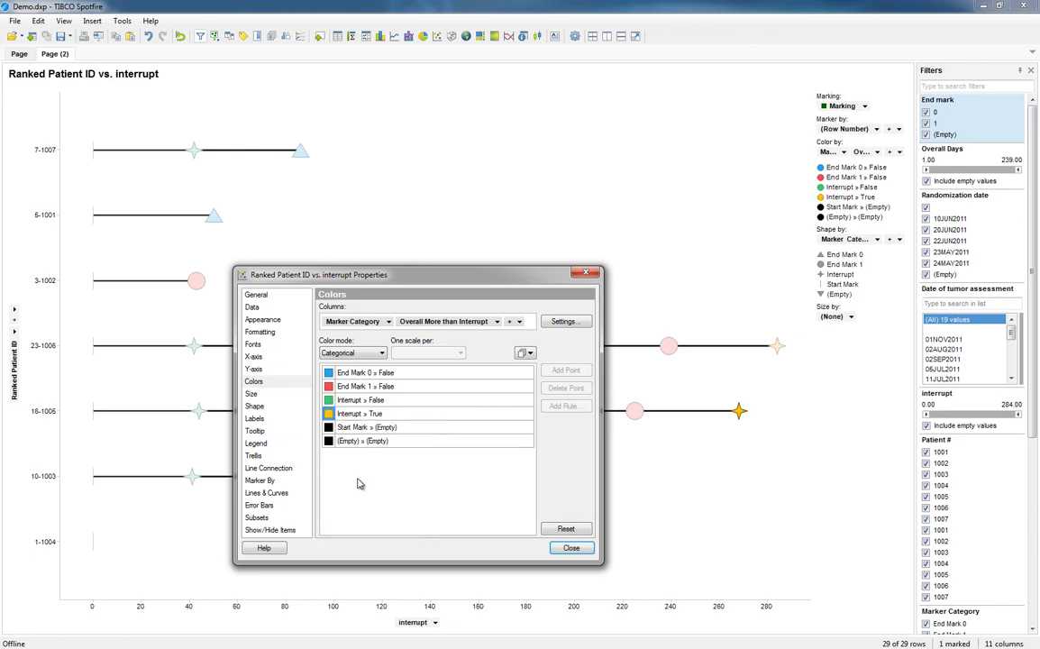
pyautogui.click(328, 400)
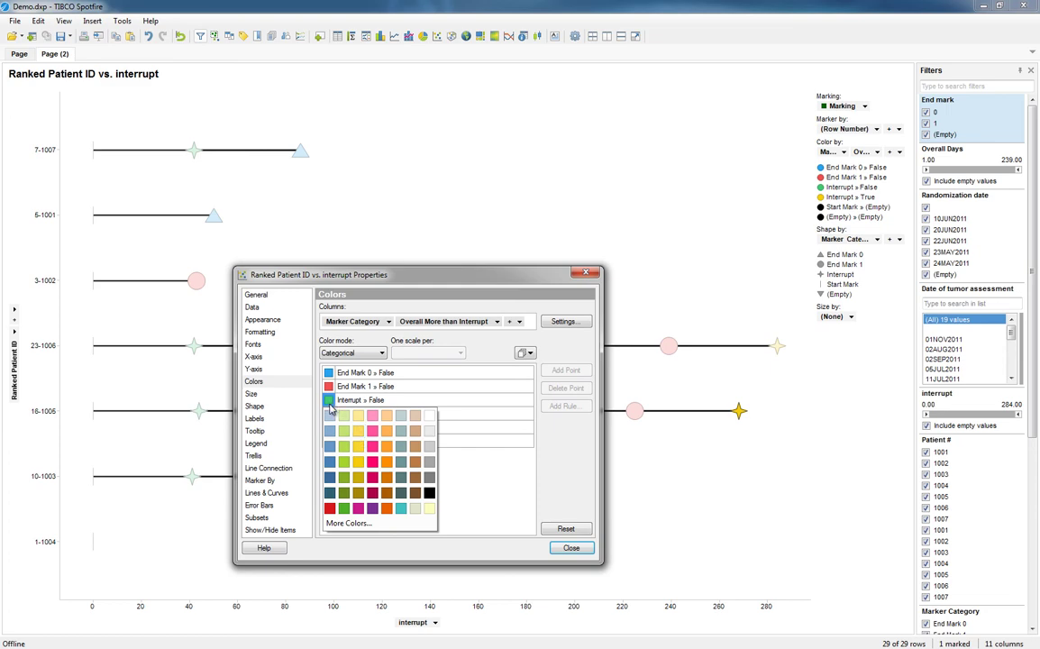
pyautogui.click(330, 439)
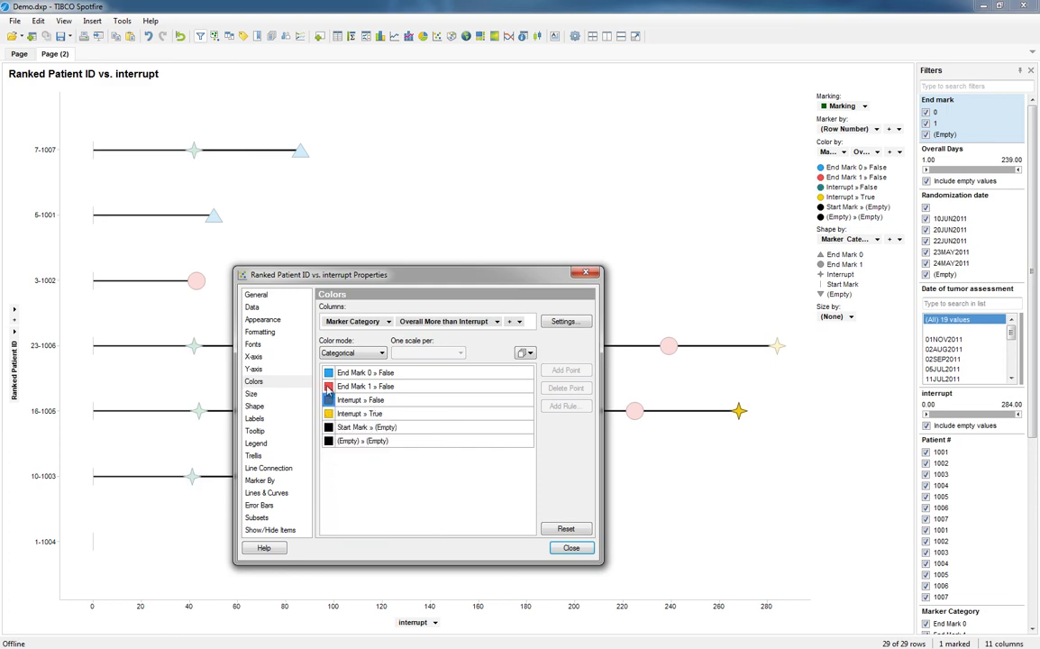
pyautogui.click(329, 388)
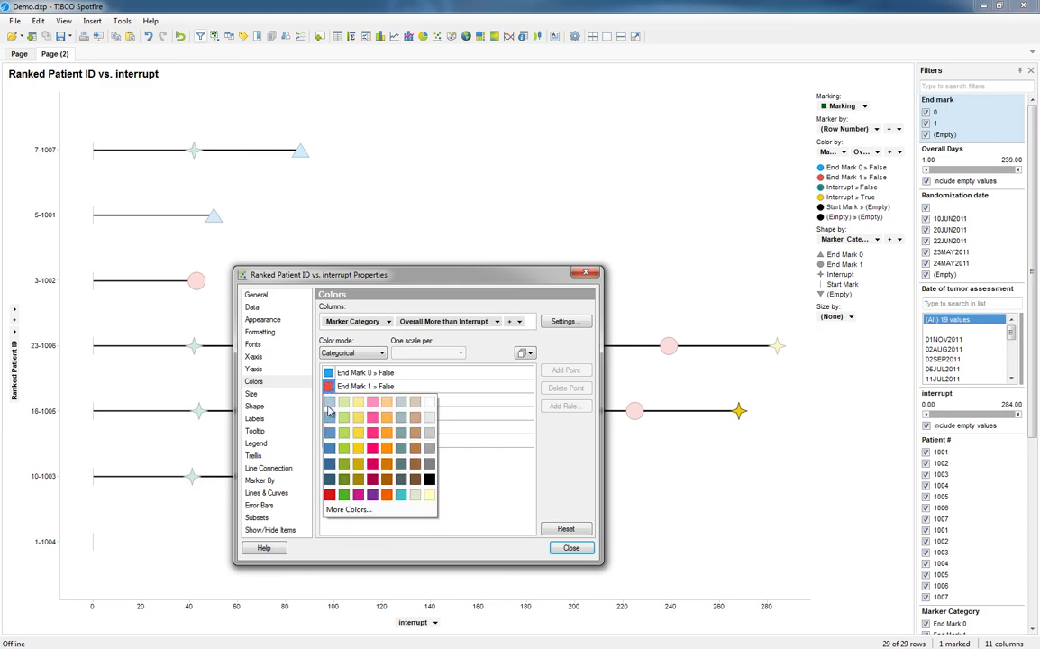
pyautogui.click(301, 360)
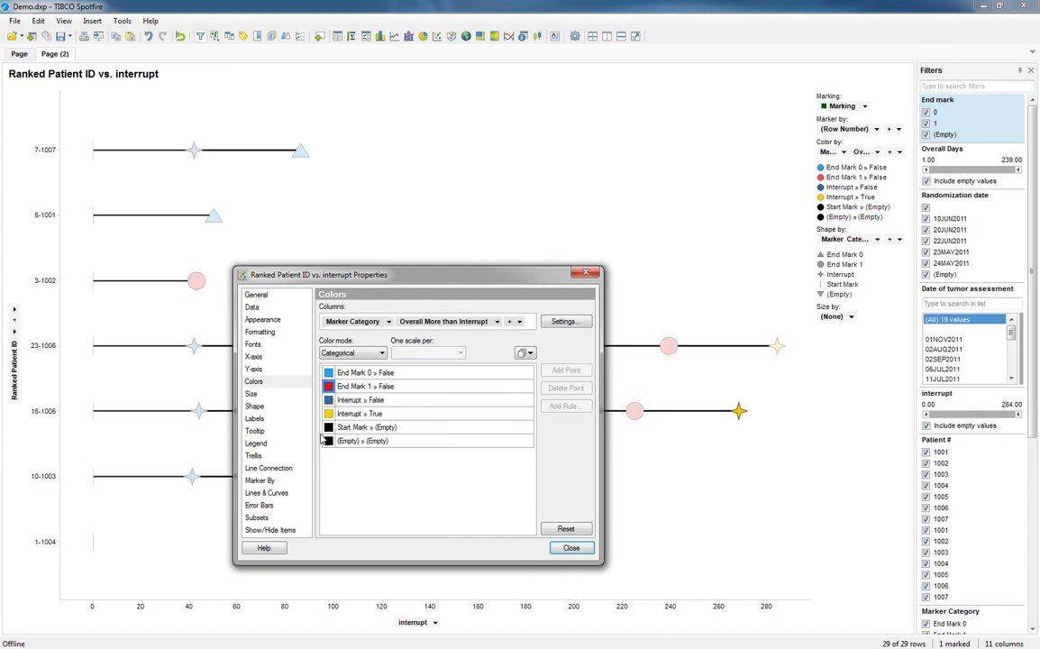
pyautogui.click(330, 373)
pyautogui.click(329, 481)
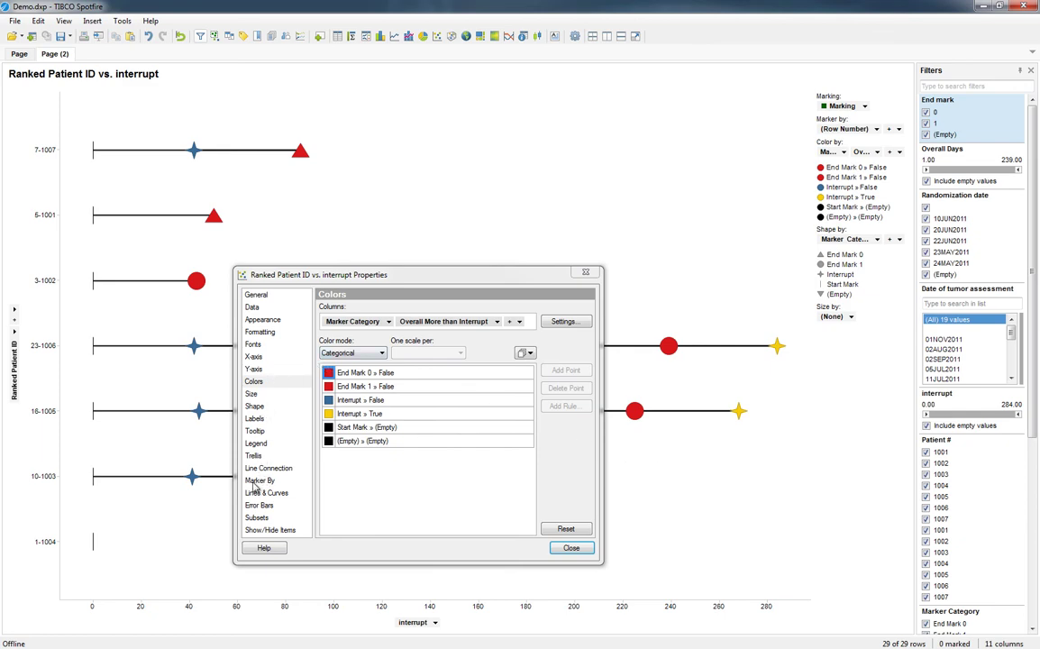
# Step: Thicken the patient connecting lines to width 4
pyautogui.click(263, 467)
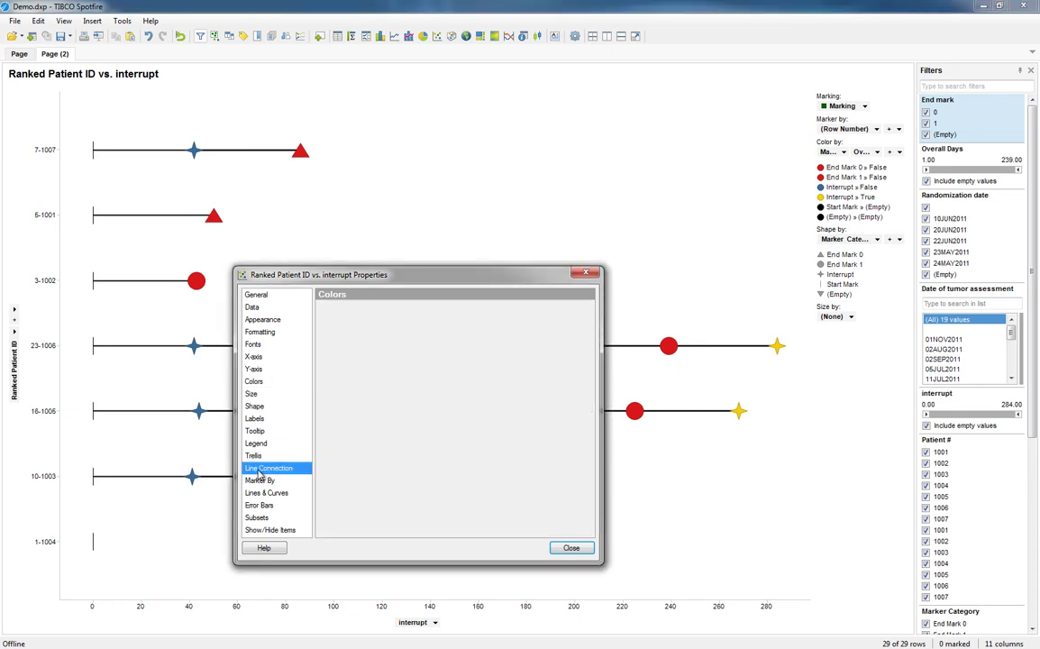
pyautogui.click(338, 445)
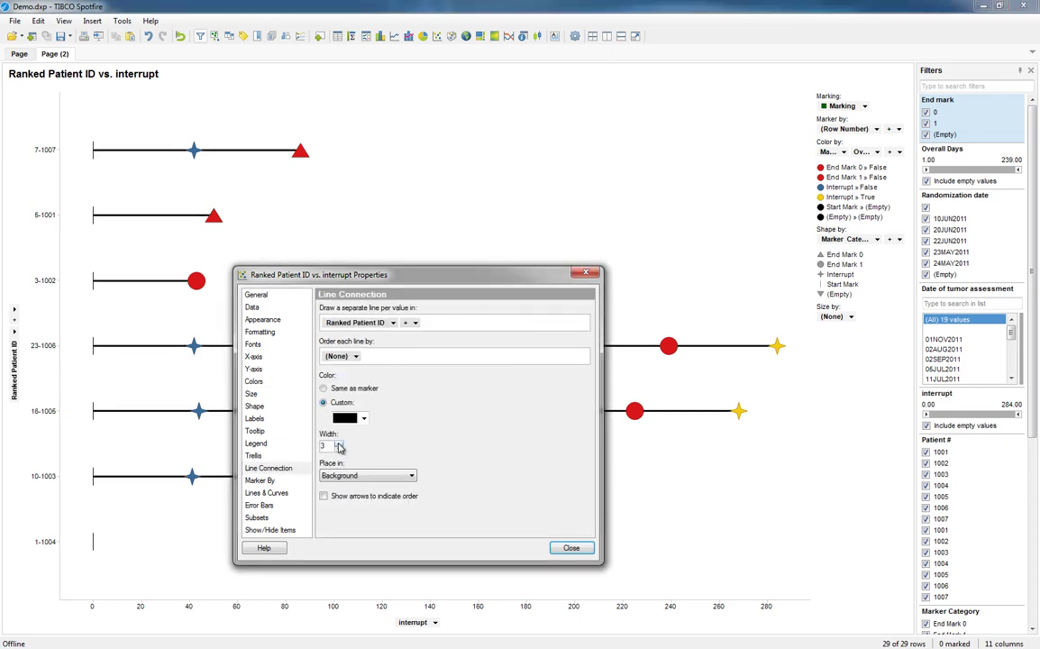
pyautogui.click(338, 446)
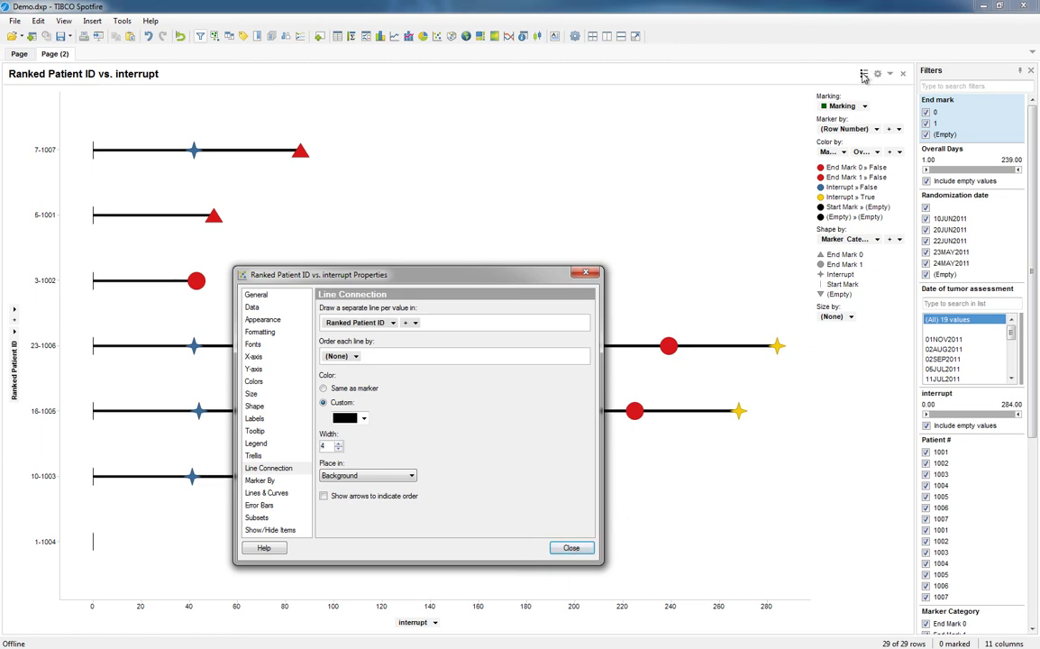
# Step: Close the Filters panel so the chart widens, keeping the legend docked beside it
pyautogui.click(864, 76)
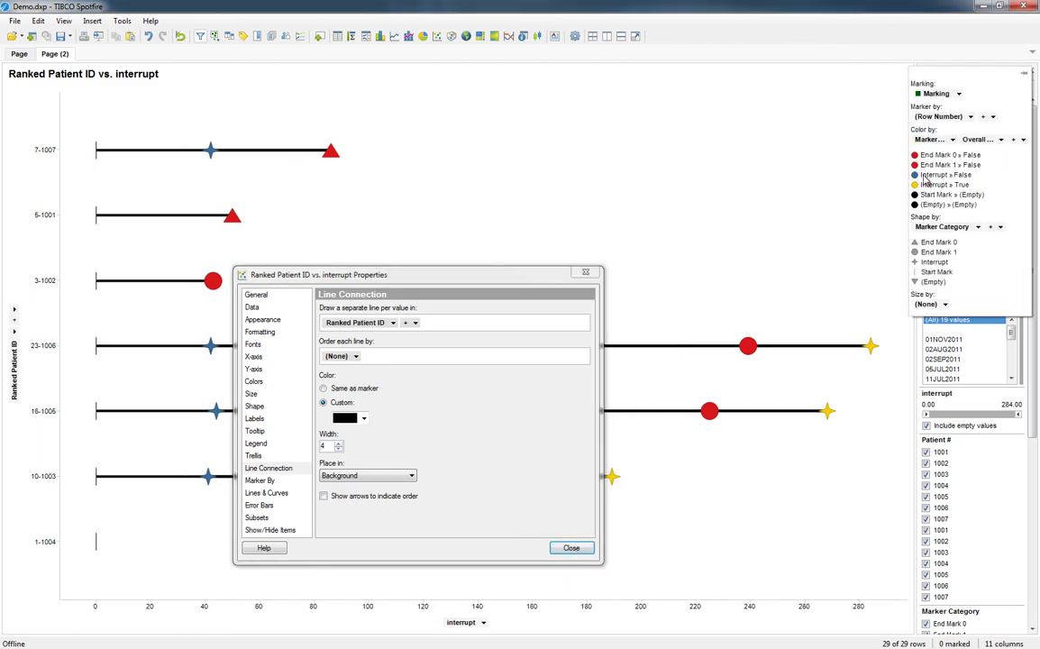
pyautogui.click(1025, 72)
pyautogui.rightClick(690, 195)
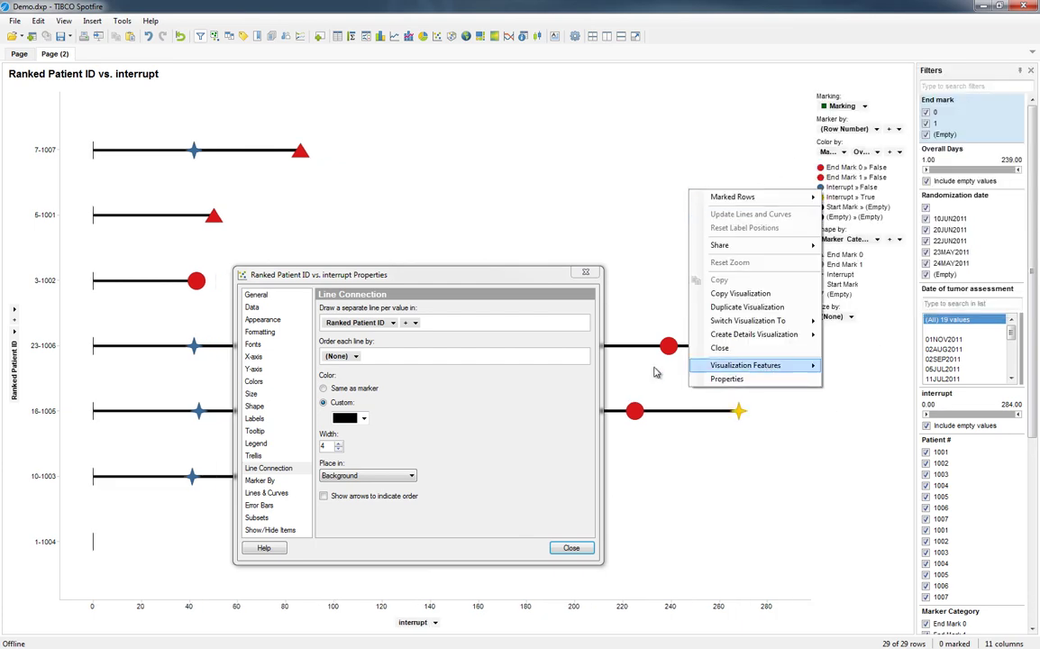
pyautogui.click(701, 456)
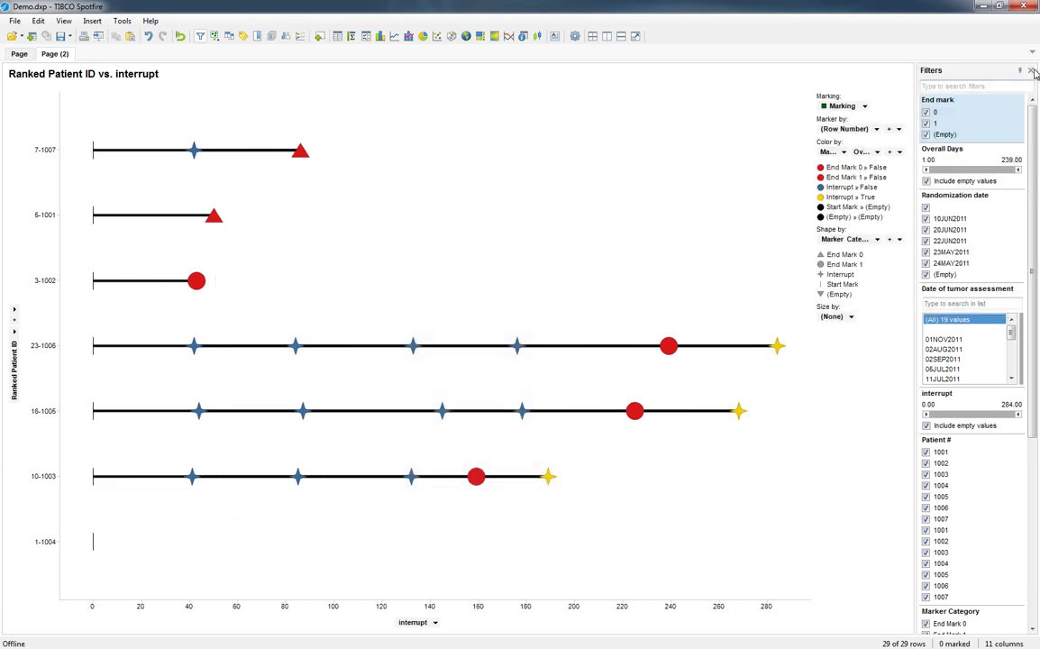
pyautogui.click(1031, 70)
# Step: Remove the Marking, Show/hide, Marker by, Shape by and Size by sections from the legend
pyautogui.rightClick(666, 189)
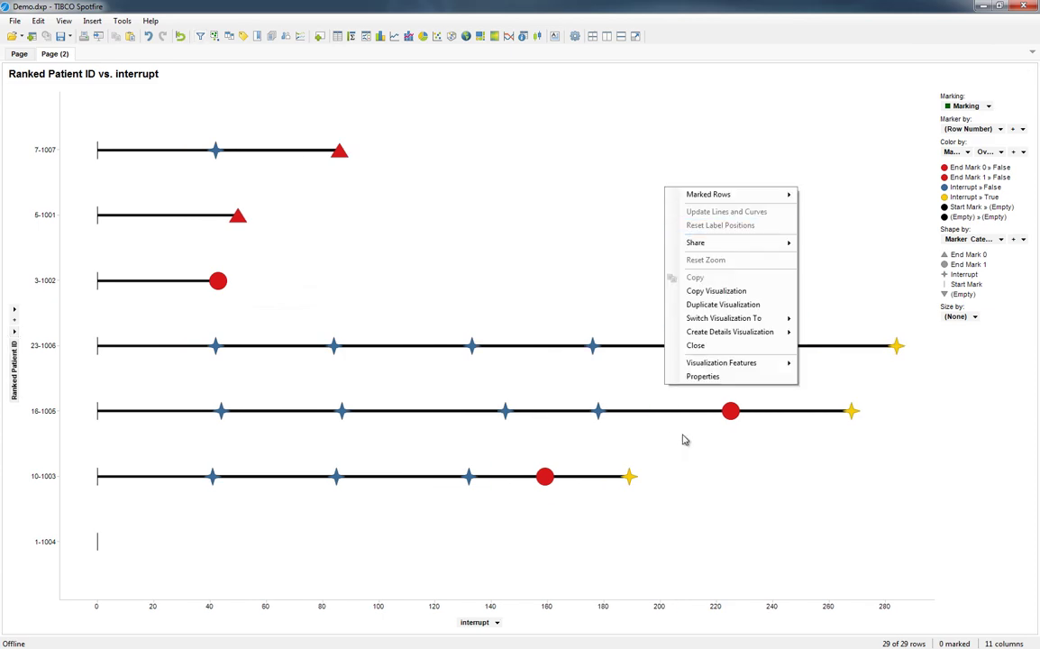
pyautogui.click(703, 376)
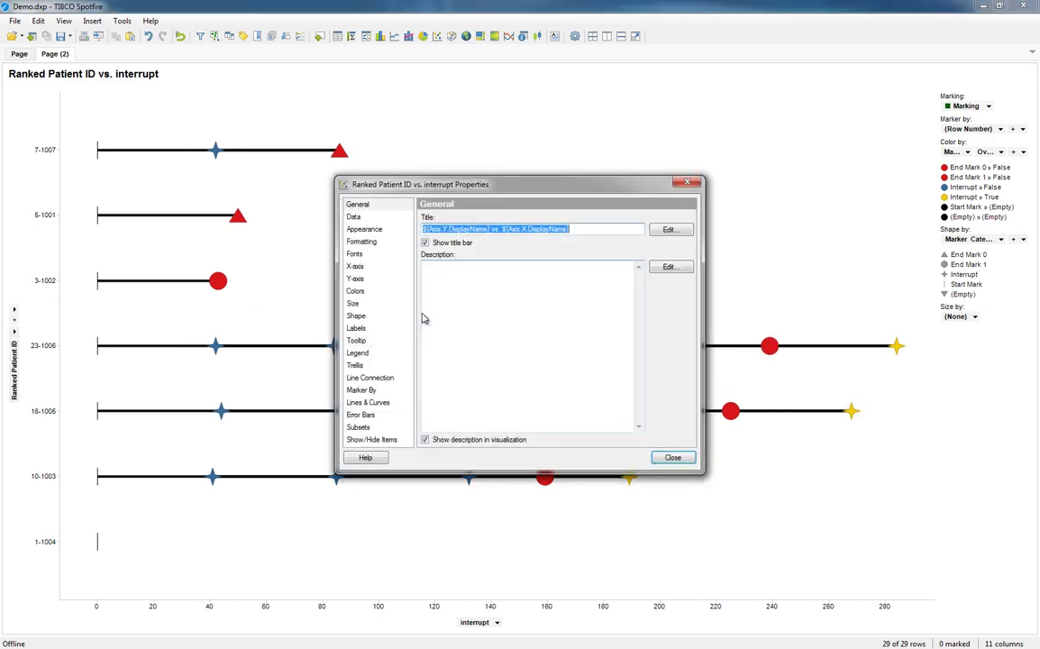
pyautogui.click(363, 355)
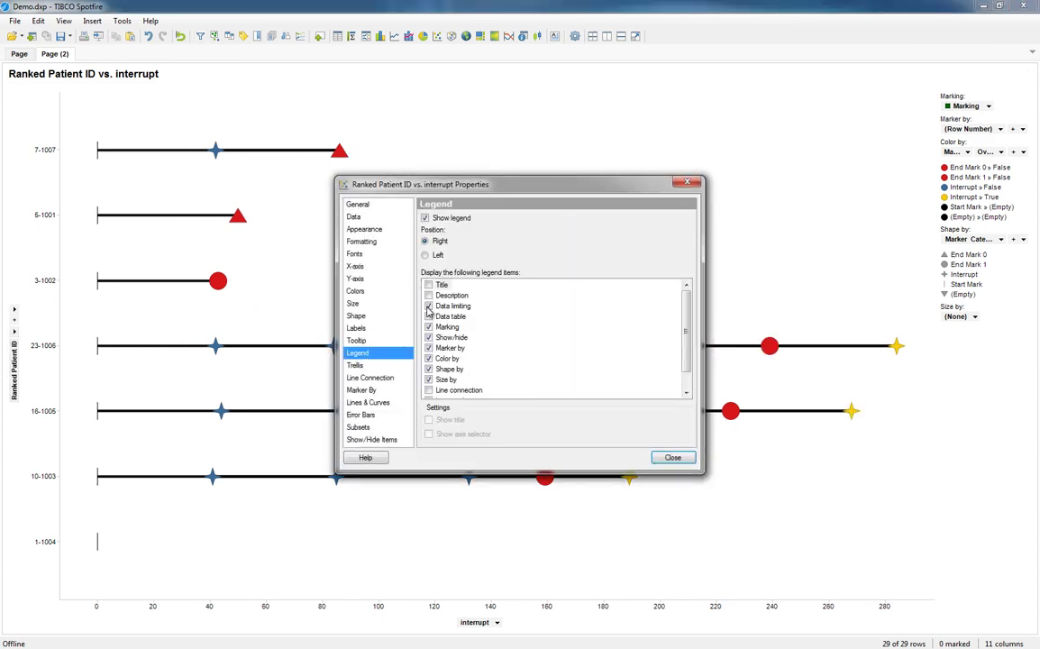
pyautogui.click(430, 327)
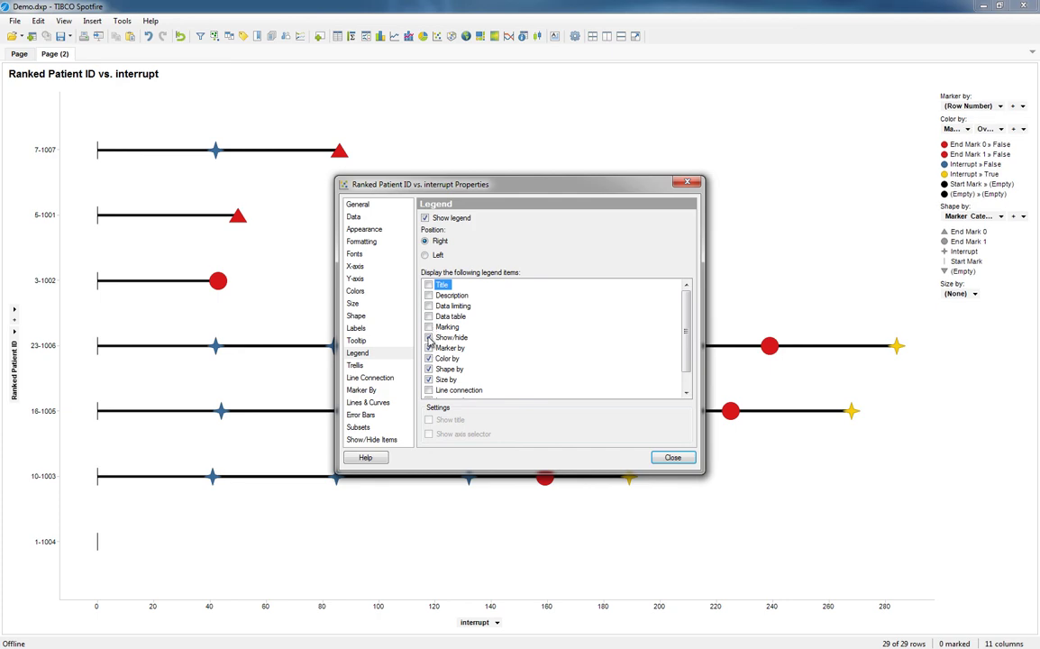
pyautogui.click(430, 338)
pyautogui.click(429, 349)
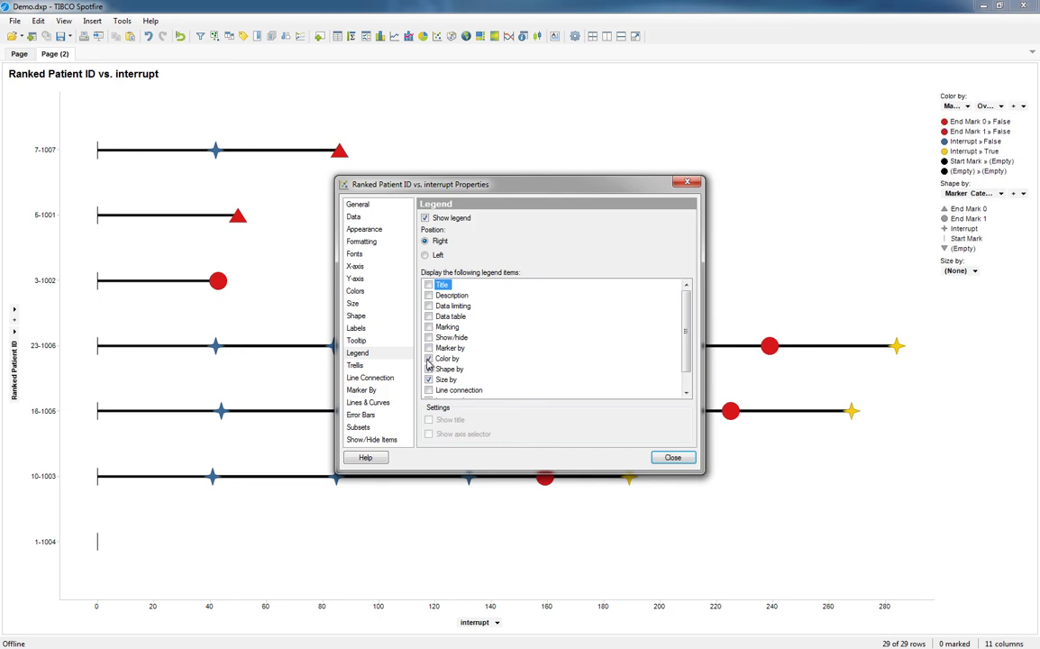
pyautogui.click(429, 369)
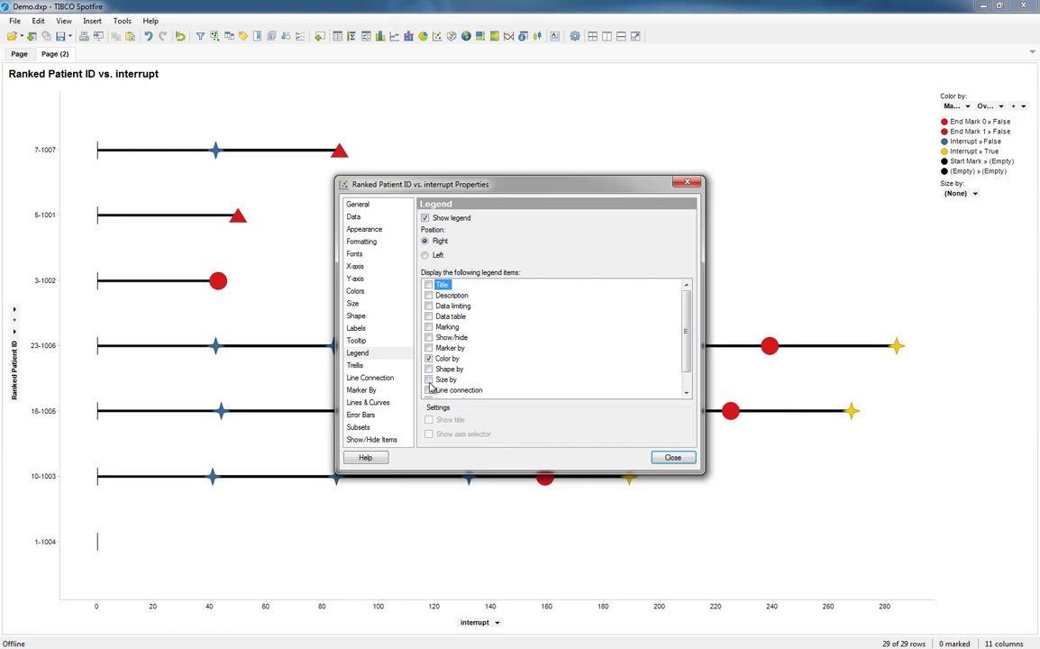
pyautogui.click(430, 381)
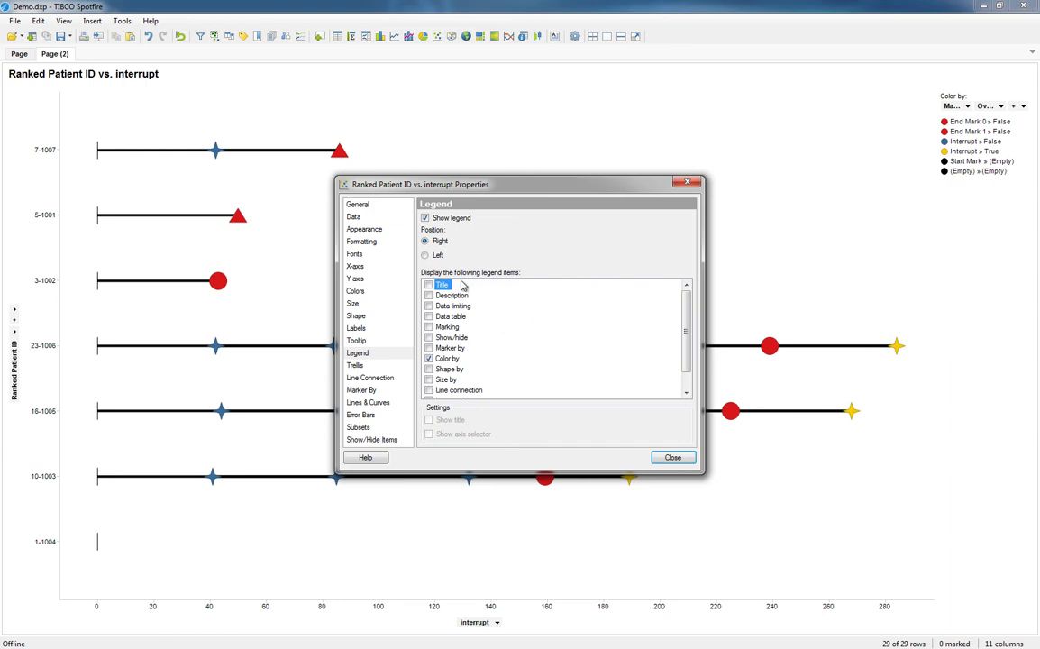
# Step: Hide the Color by legend title and axis selector, keeping the colour key visible
pyautogui.click(444, 359)
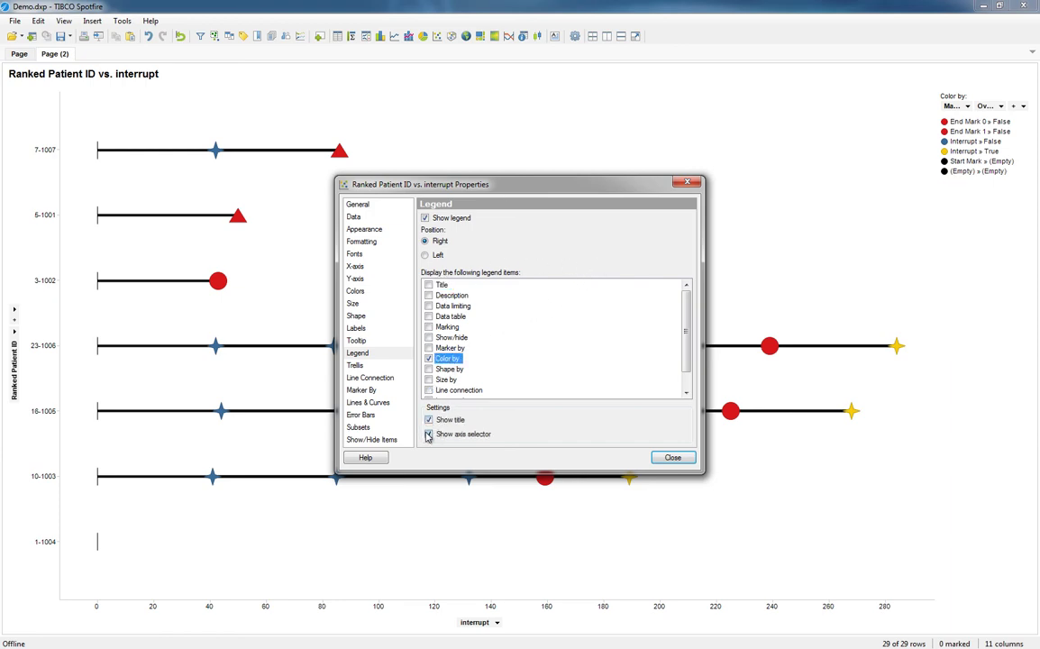
pyautogui.click(429, 434)
pyautogui.click(429, 420)
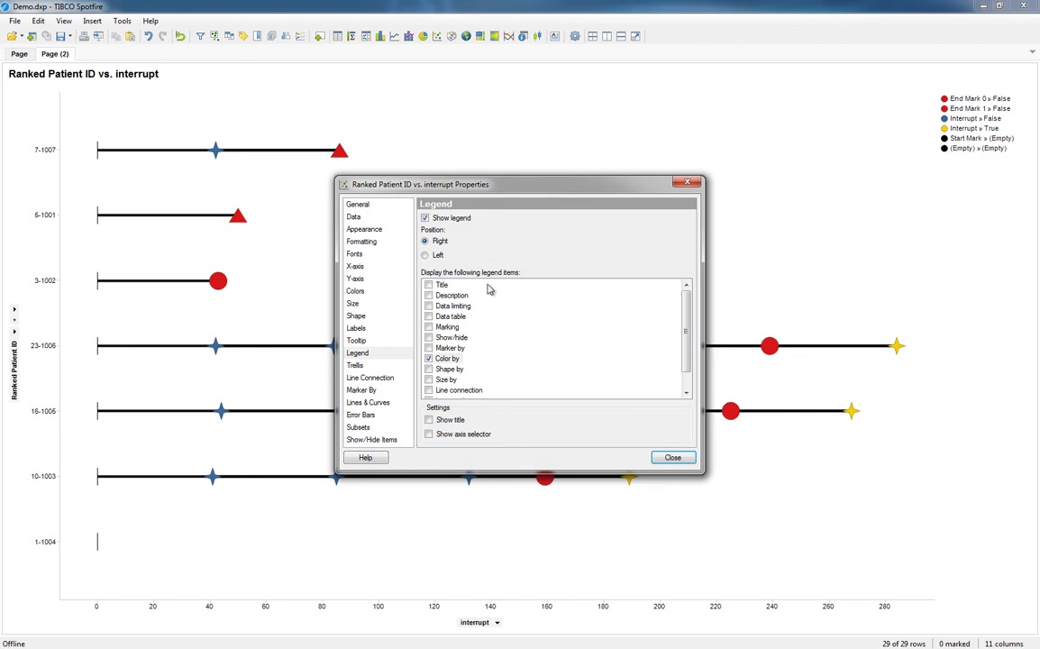
pyautogui.click(429, 359)
pyautogui.click(429, 359)
pyautogui.click(429, 359)
pyautogui.click(430, 348)
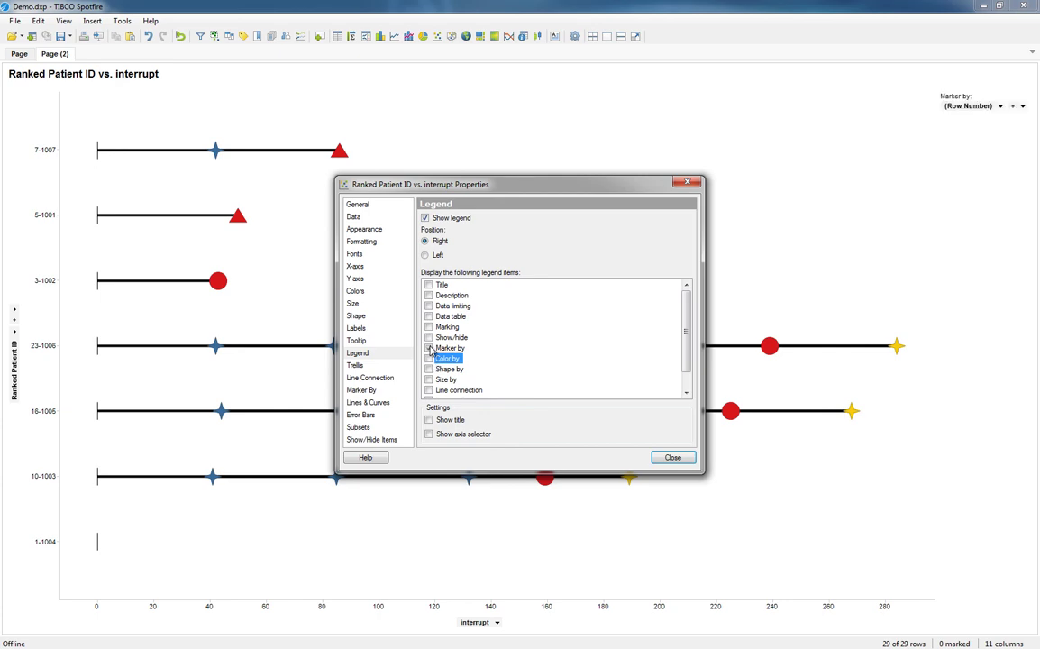
pyautogui.click(439, 349)
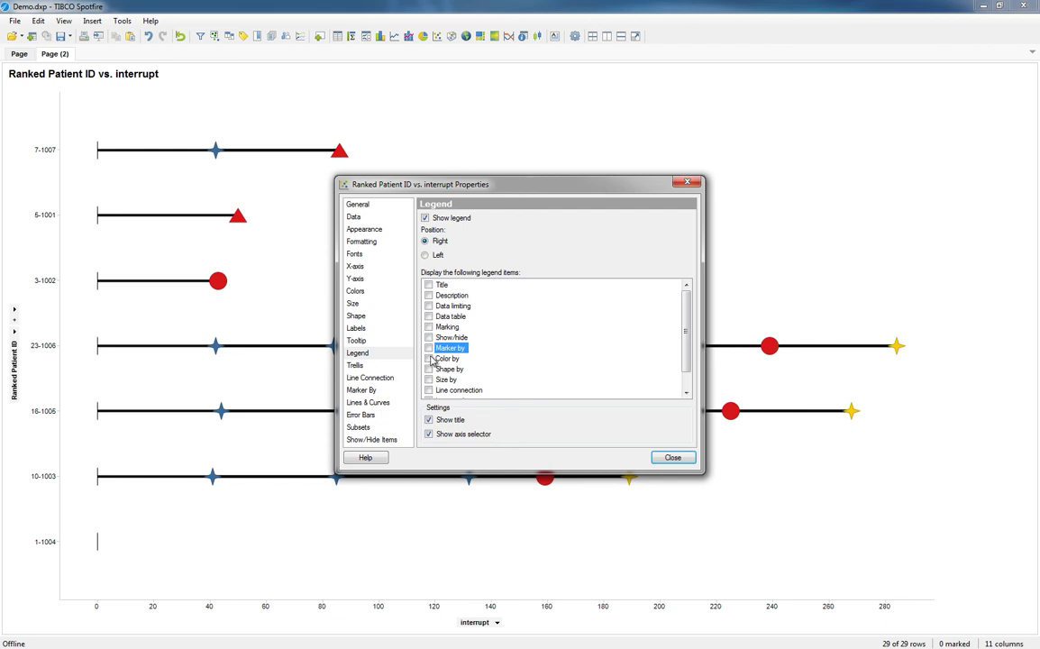
pyautogui.click(429, 359)
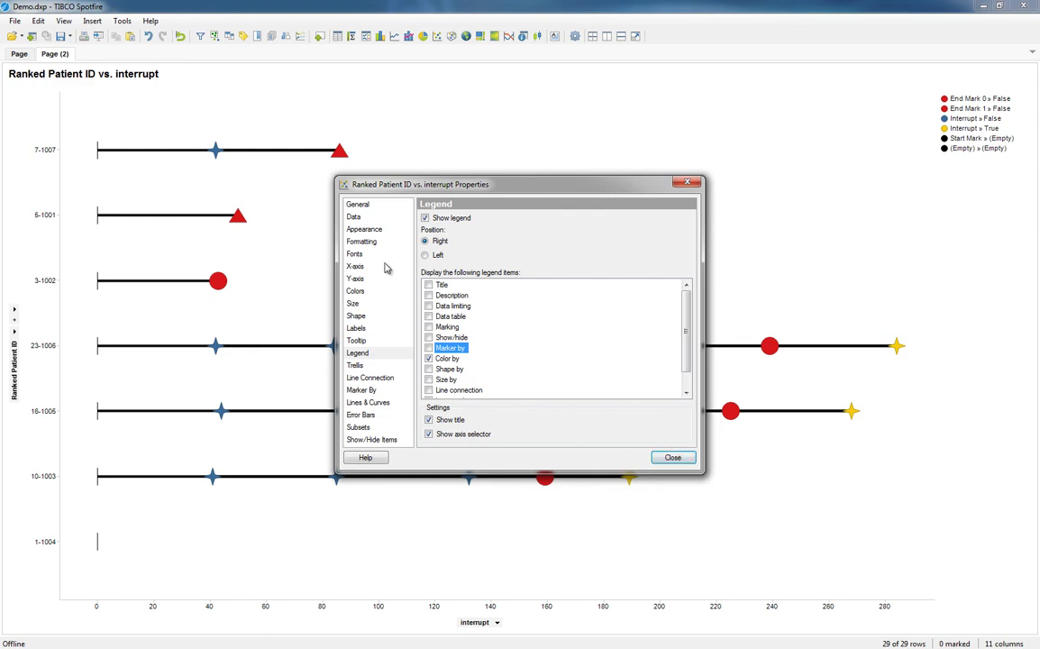
pyautogui.click(672, 459)
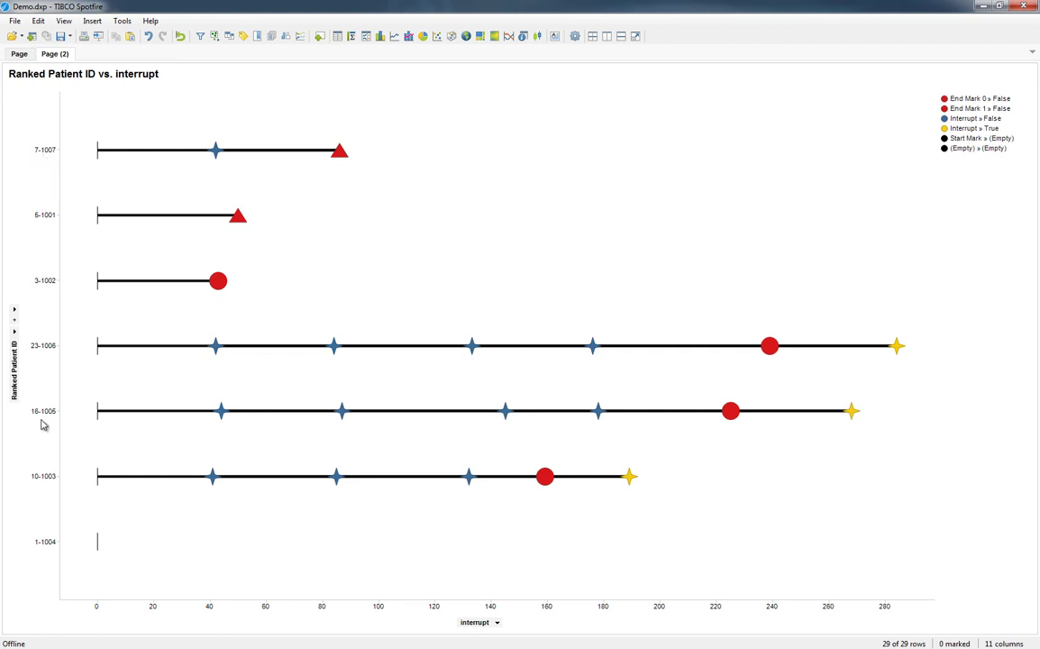
# Step: Set the Ranked Patient ID column's sort order to Natural string sort in Column Properties
pyautogui.click(38, 21)
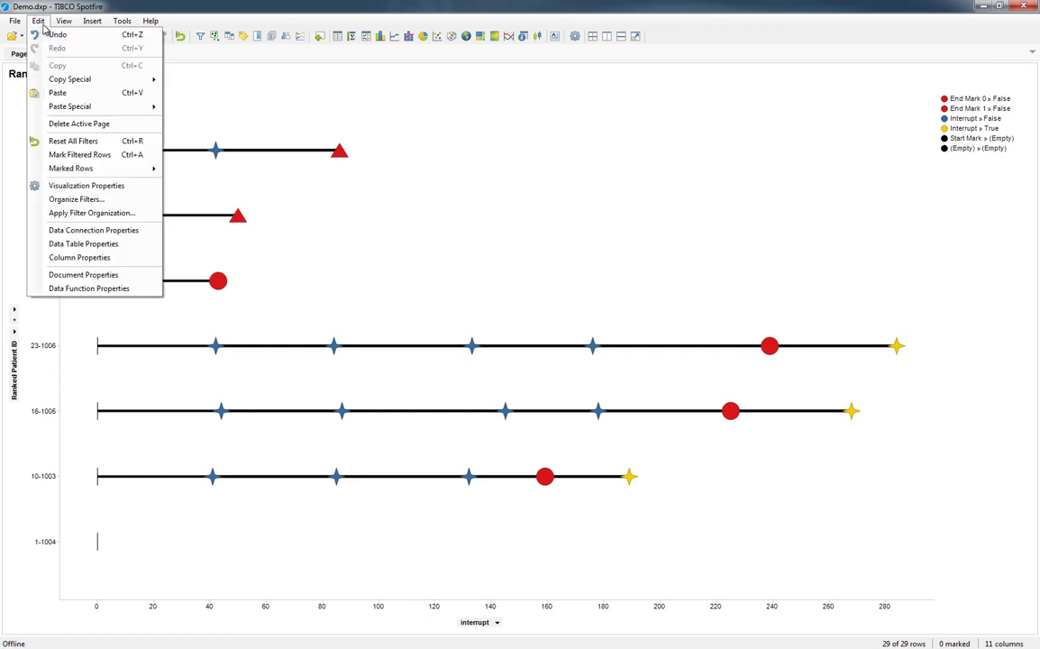
pyautogui.click(80, 258)
pyautogui.scroll(-3, 361, 239)
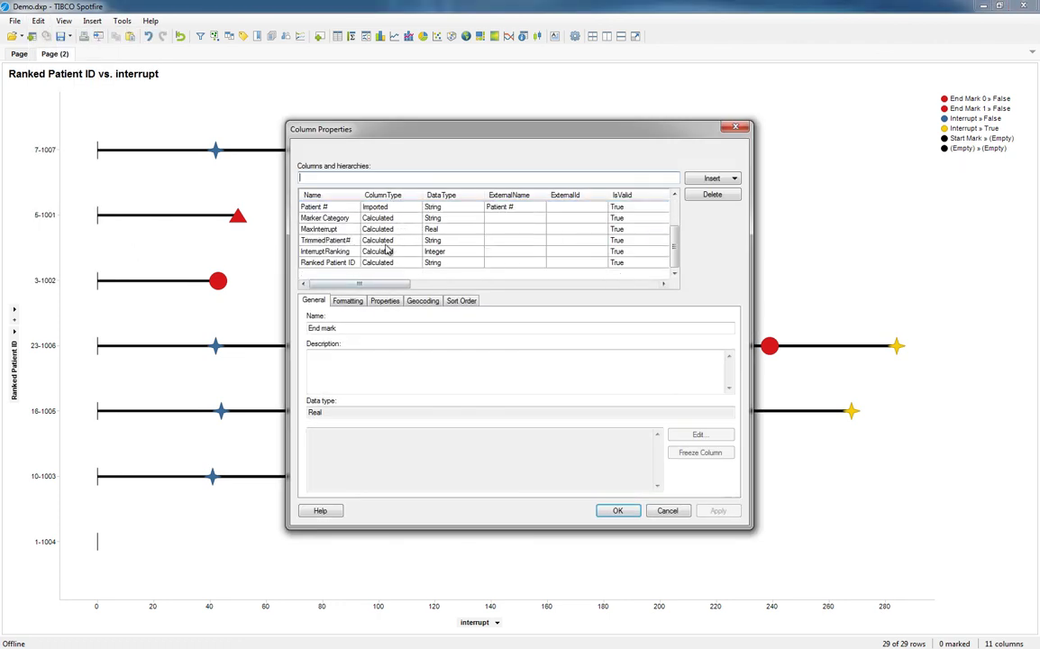
pyautogui.click(336, 264)
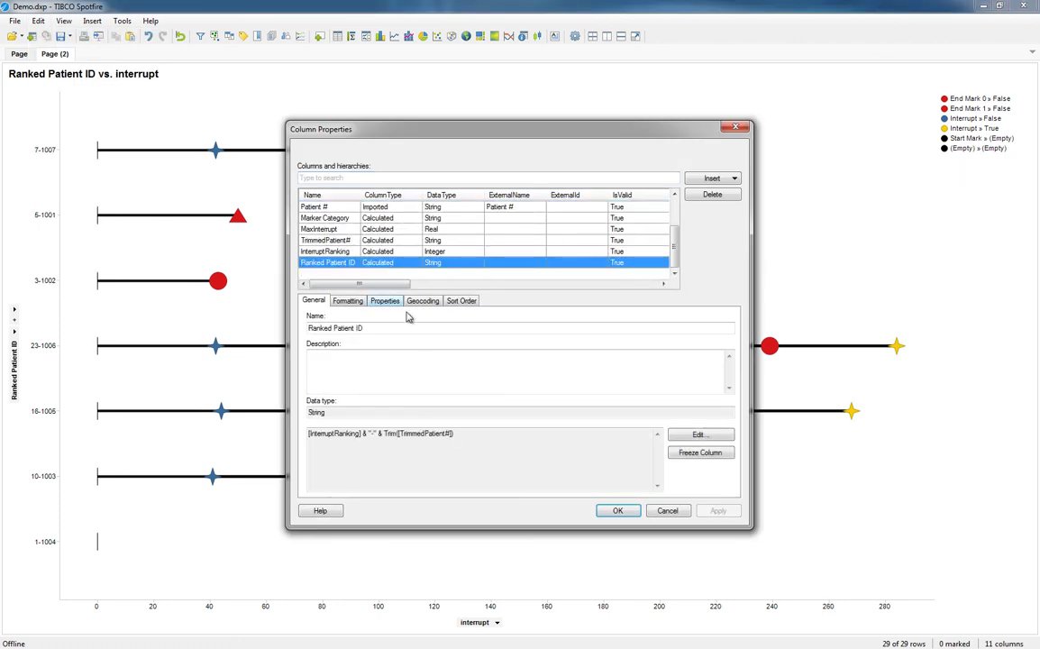
pyautogui.click(461, 301)
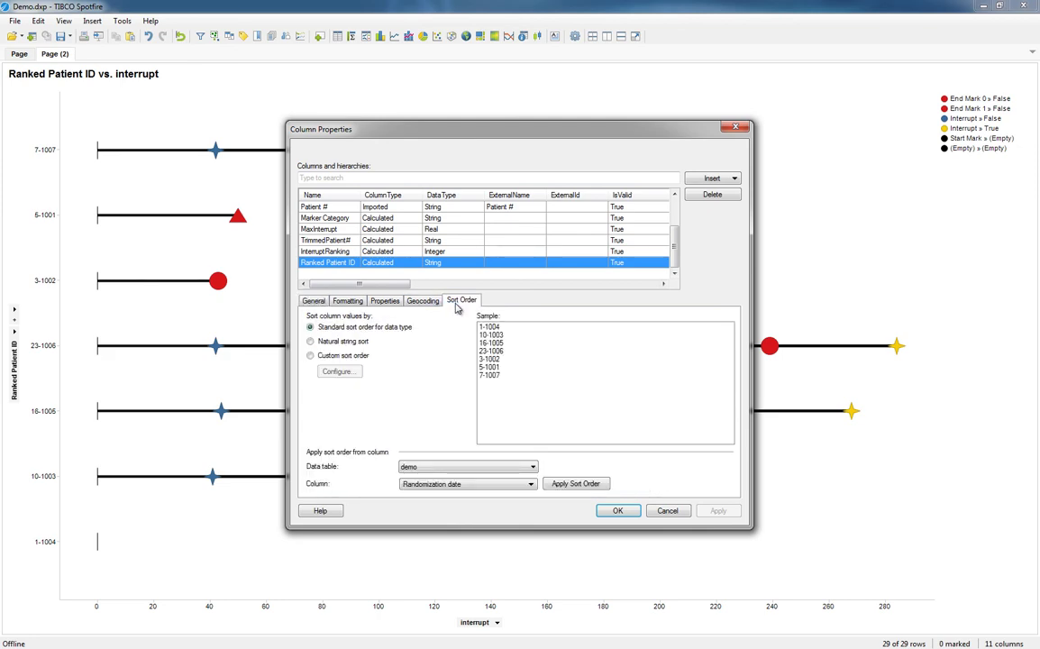
pyautogui.click(310, 342)
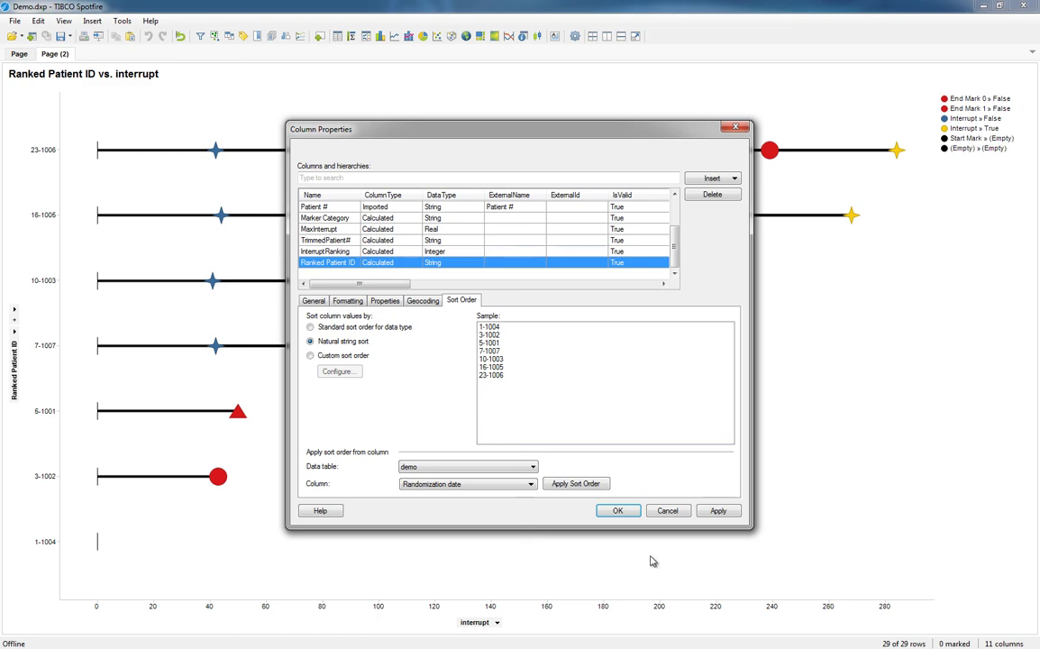
pyautogui.click(617, 510)
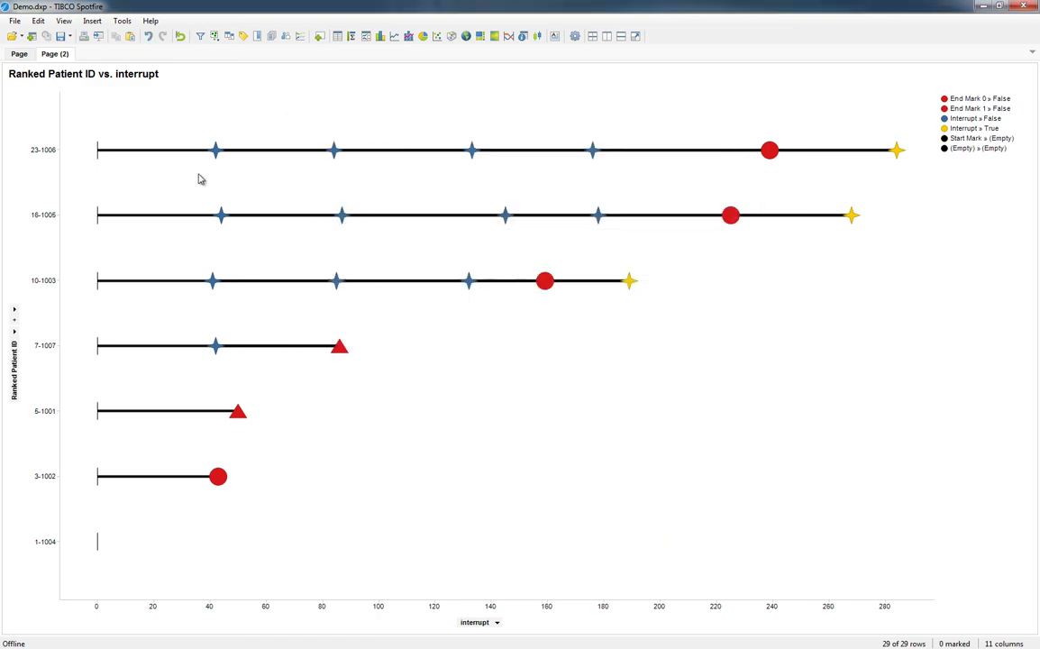
# Step: Enable Reverse scale on the Y-axis so 1-1004 sits at the top
pyautogui.rightClick(400, 341)
pyautogui.click(460, 527)
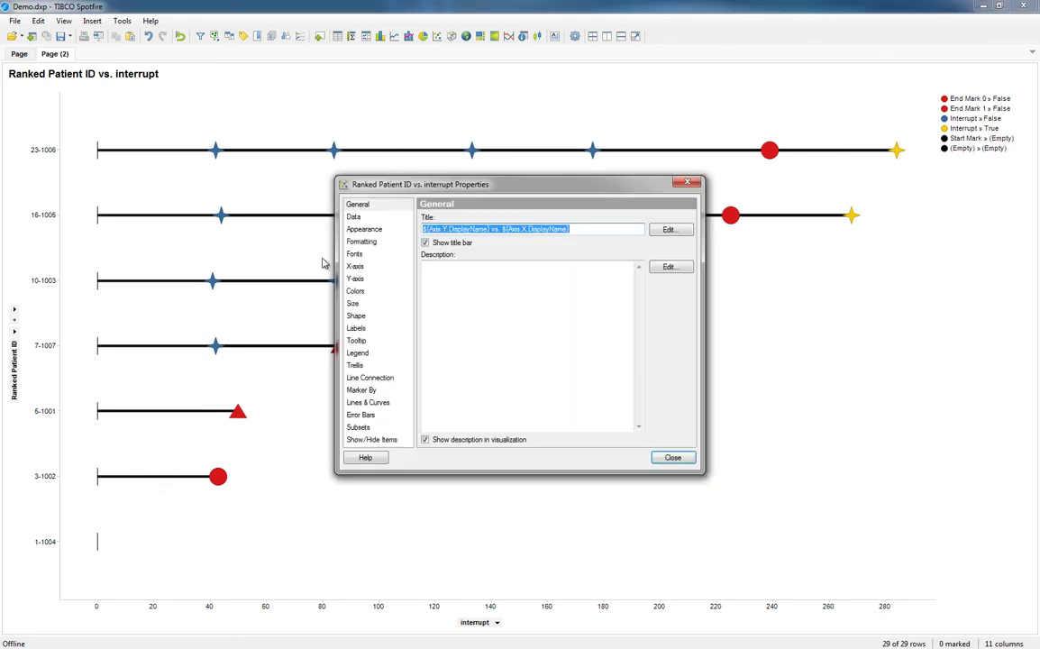
pyautogui.click(361, 281)
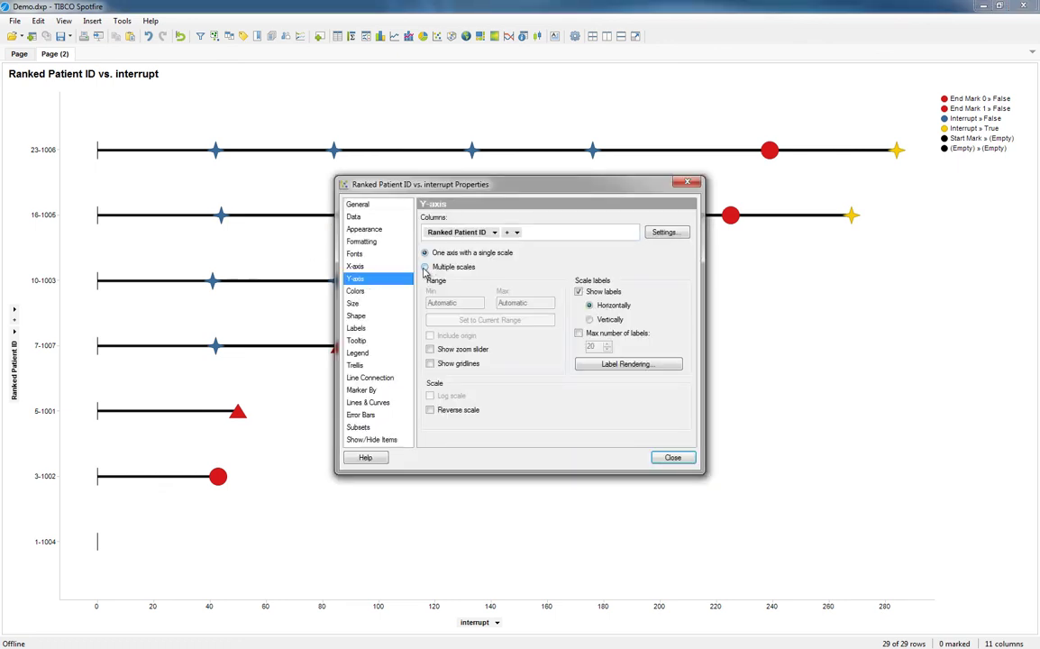
pyautogui.click(431, 410)
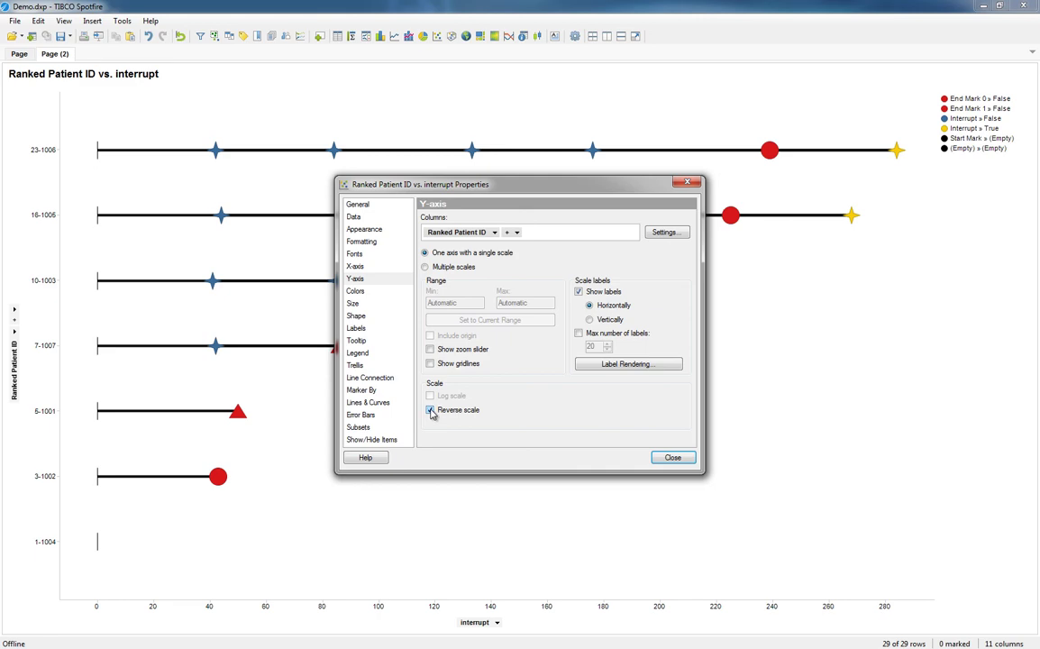
pyautogui.click(673, 460)
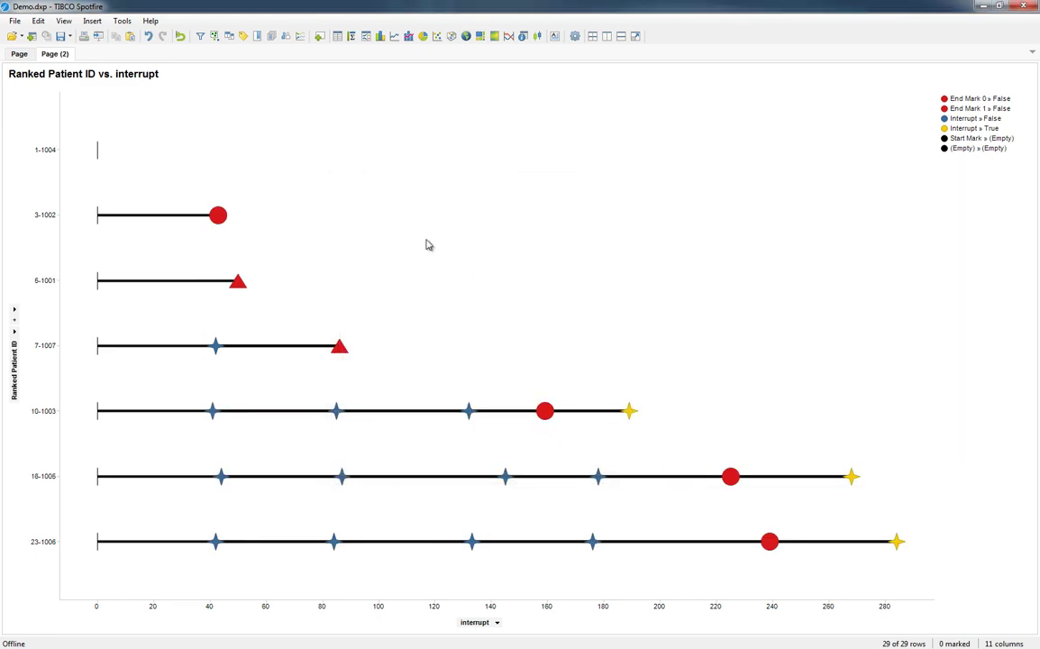